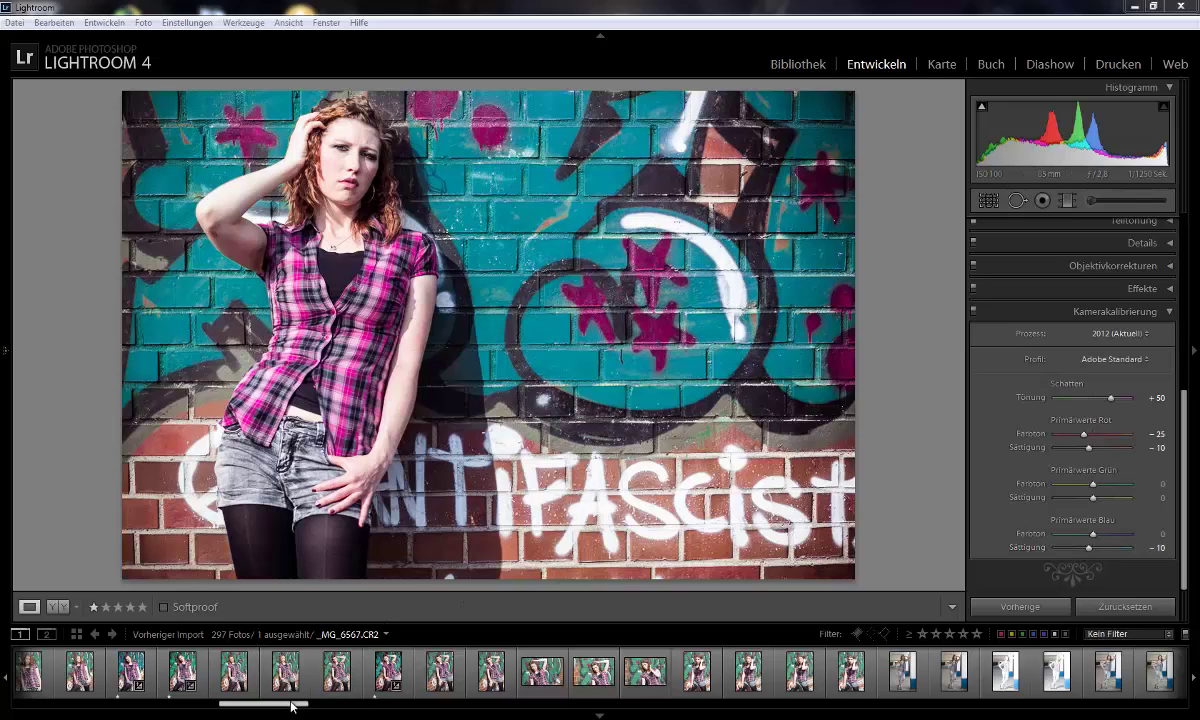
# Step: Open a vertical portrait of the model, then step forward two photos to _MG_6564.CR2
pyautogui.moveTo(278, 710)
pyautogui.mouseDown()
pyautogui.moveTo(112, 710)
pyautogui.moveTo(913, 708)
pyautogui.moveTo(253, 702)
pyautogui.mouseUp()
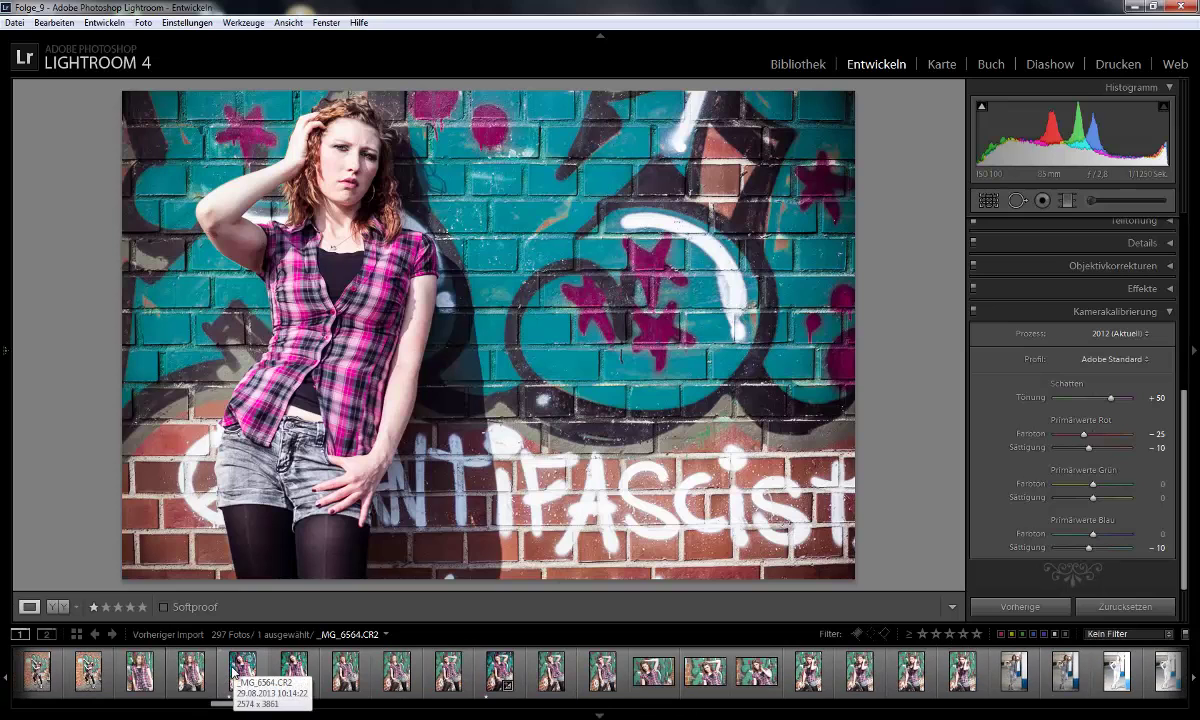
pyautogui.click(233, 676)
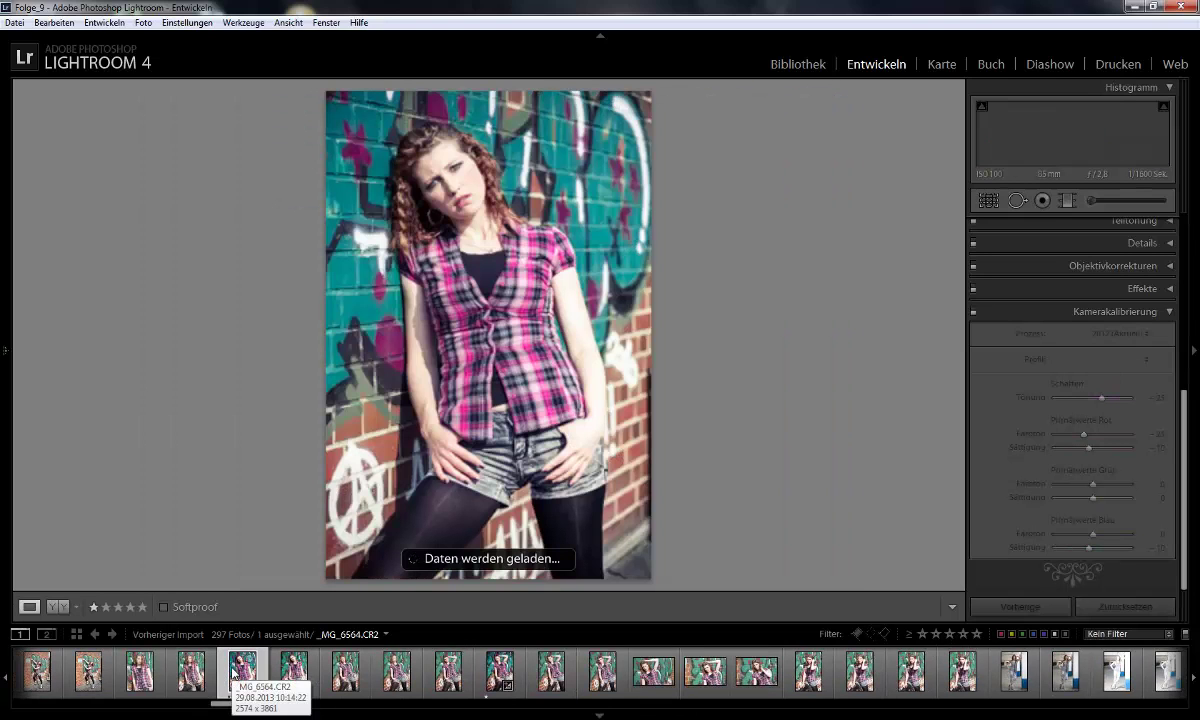
pyautogui.press('Right')
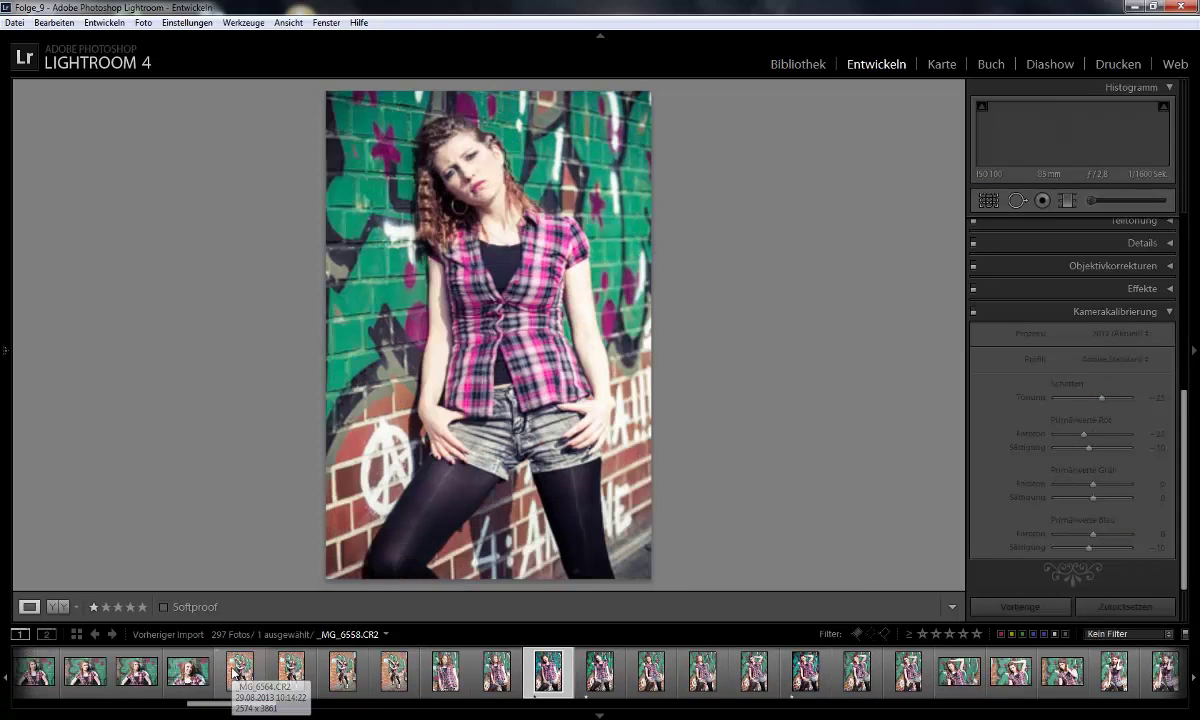
pyautogui.press('Right')
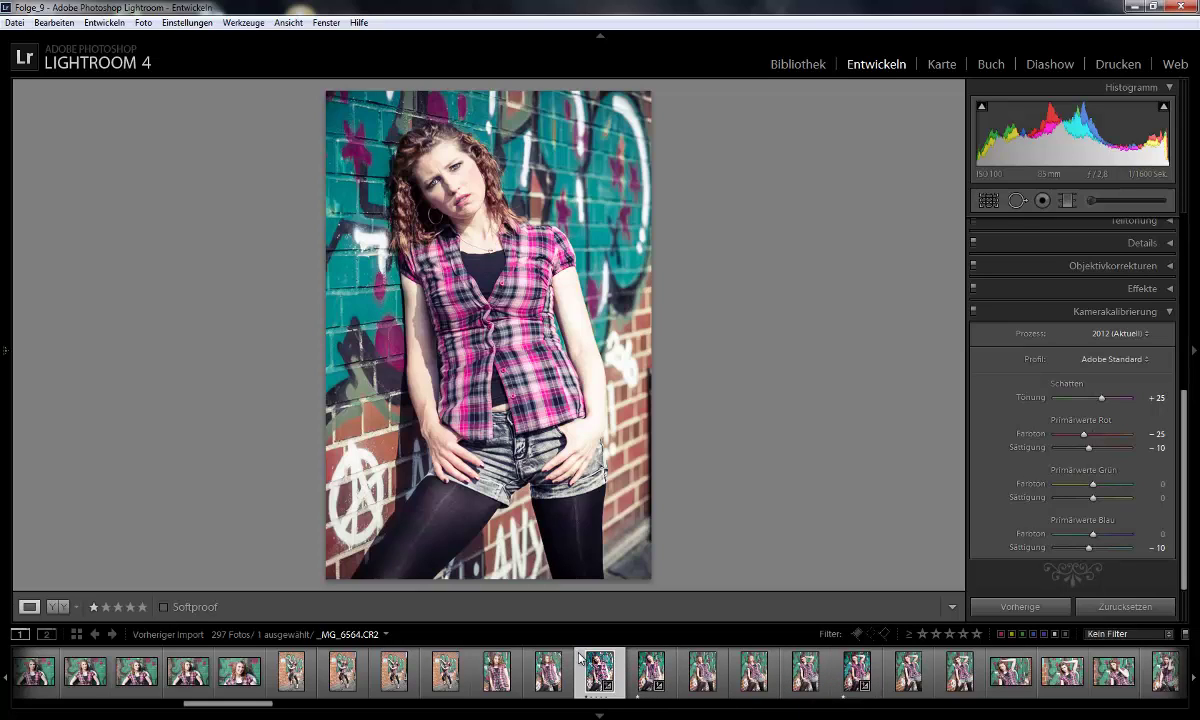
# Step: Filter to photos rated one star or higher and give _MG_6546 two stars
pyautogui.click(922, 635)
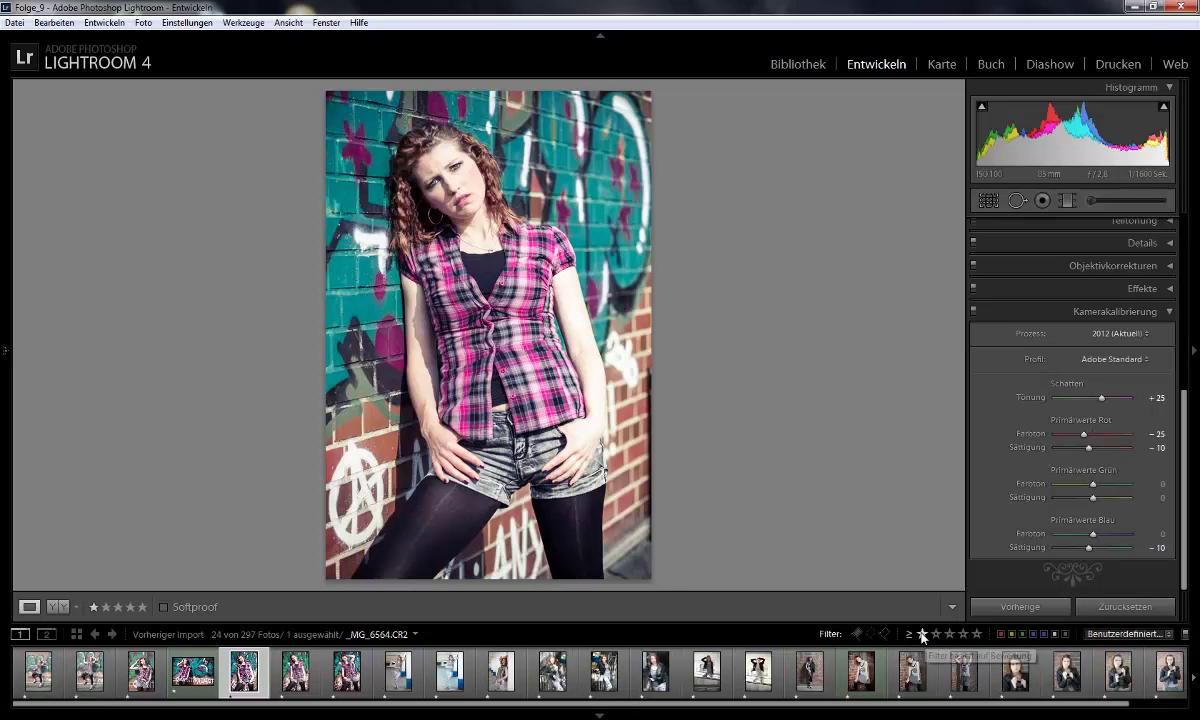
pyautogui.moveTo(471, 710)
pyautogui.mouseDown()
pyautogui.moveTo(522, 708)
pyautogui.moveTo(482, 709)
pyautogui.mouseUp()
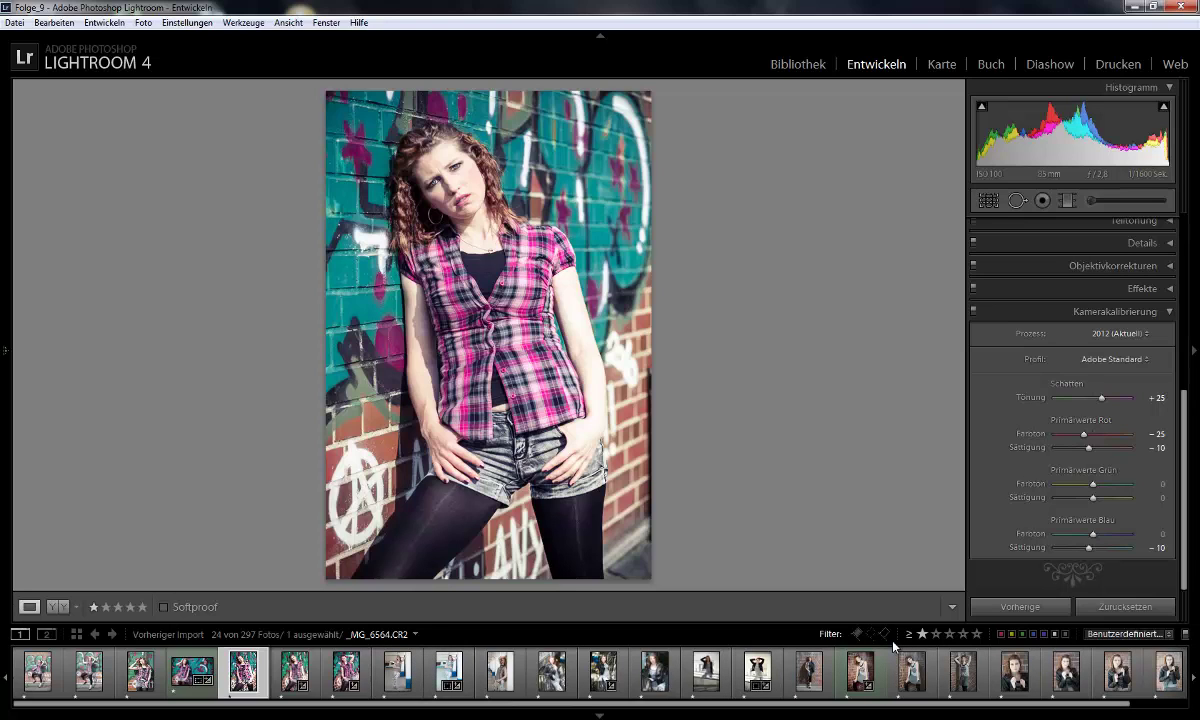
pyautogui.click(181, 678)
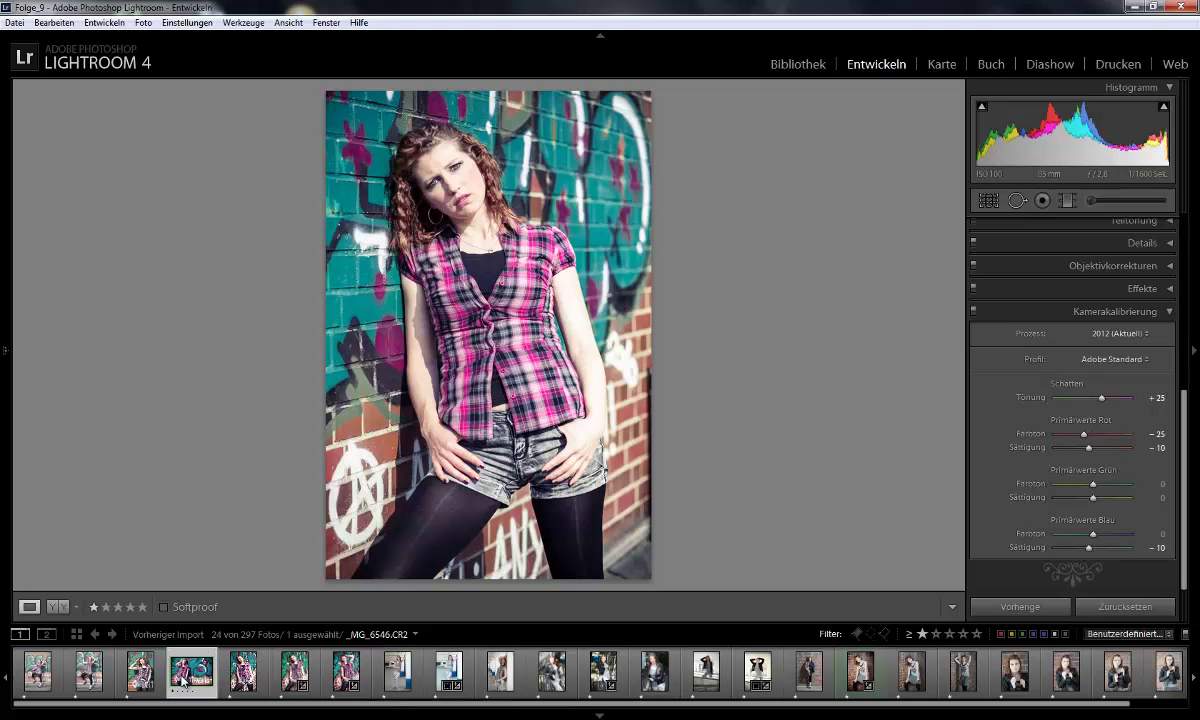
pyautogui.press('2')
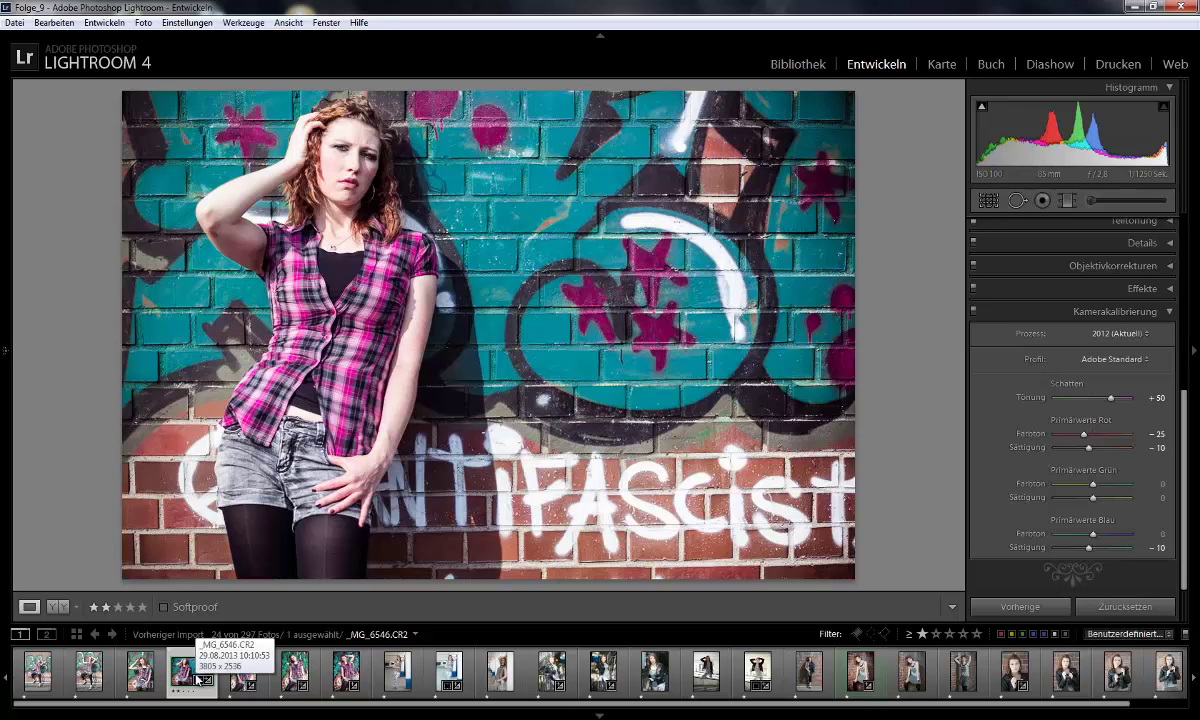
# Step: Cycle the graffiti shot's colour label through green, yellow and red, ending on green
pyautogui.press('8')
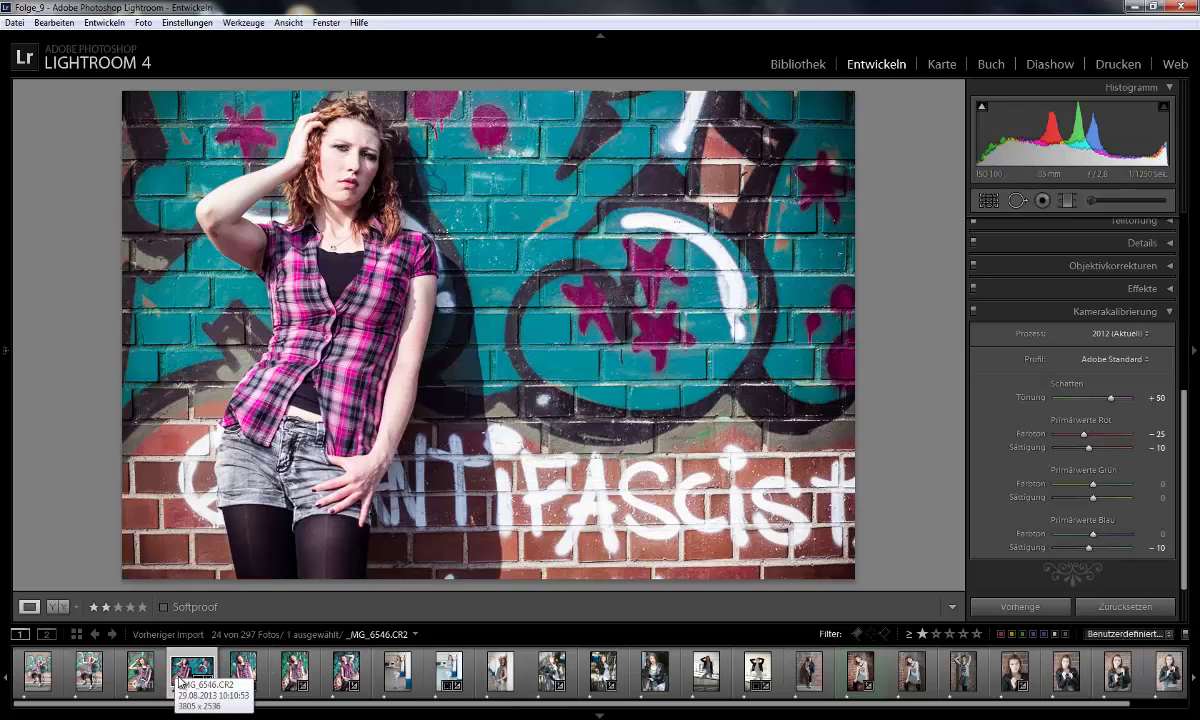
pyautogui.press('8')
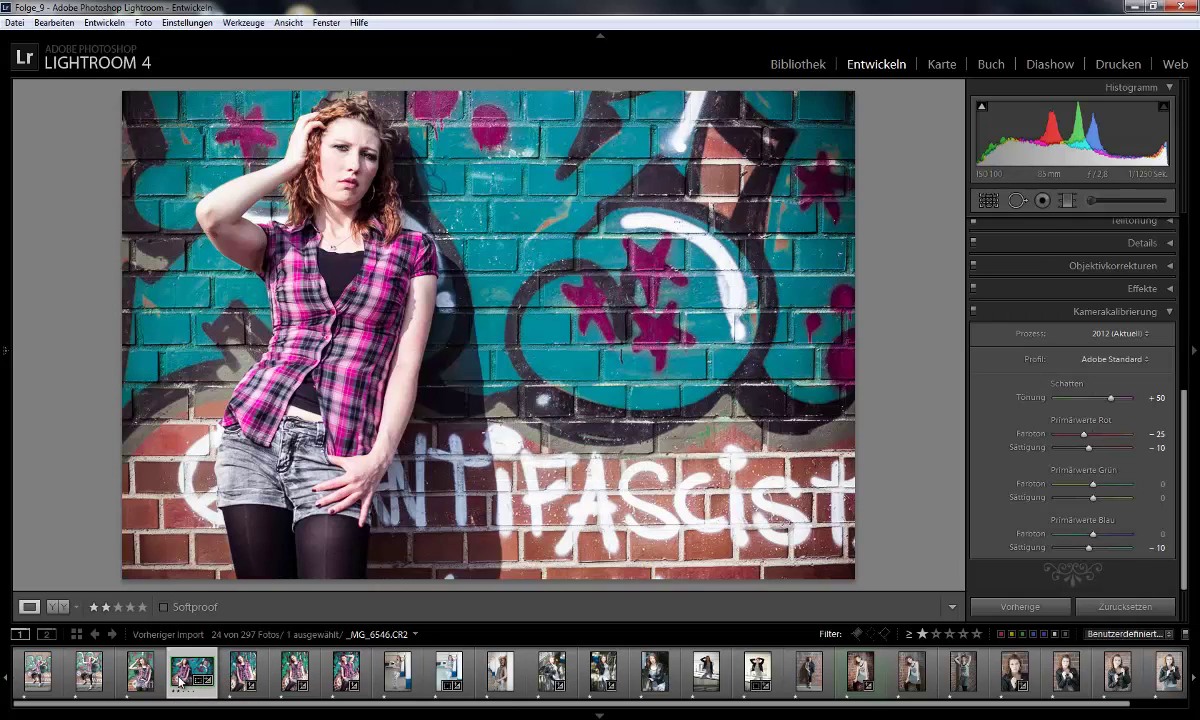
pyautogui.press('7')
pyautogui.press('6')
pyautogui.press('8')
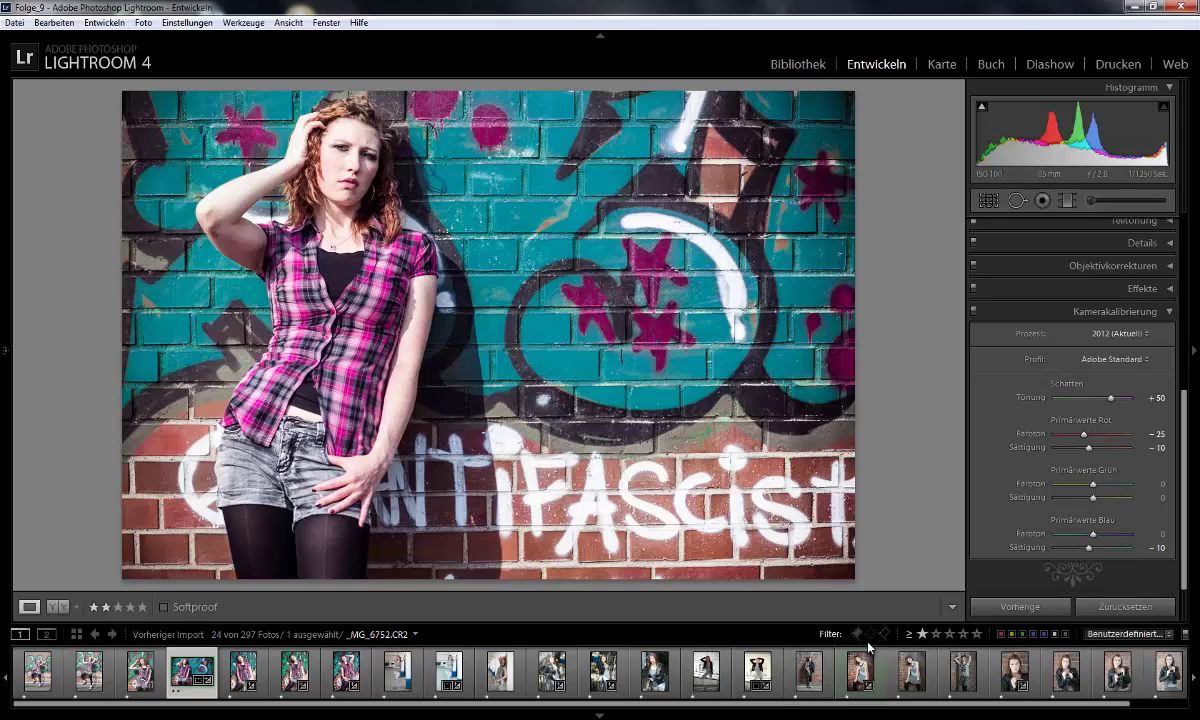
# Step: Filter to the two green-labelled photos and return to the graffiti wall shot _MG_6546
pyautogui.click(1022, 634)
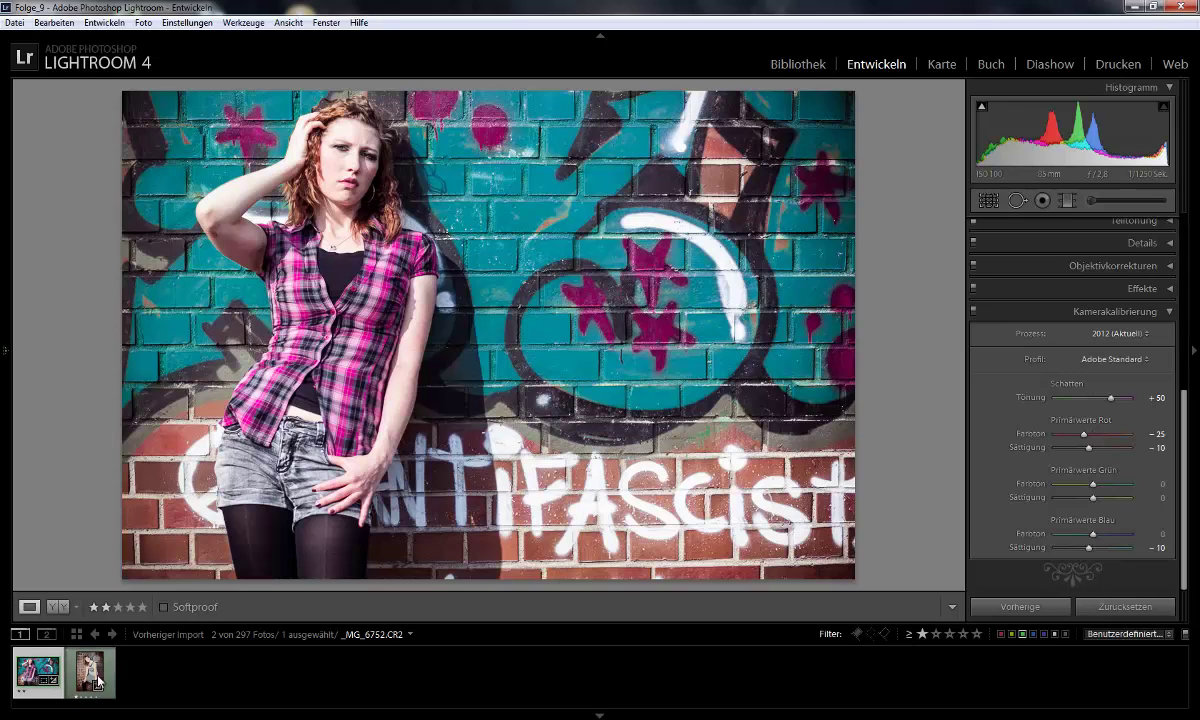
pyautogui.click(35, 678)
pyautogui.click(90, 672)
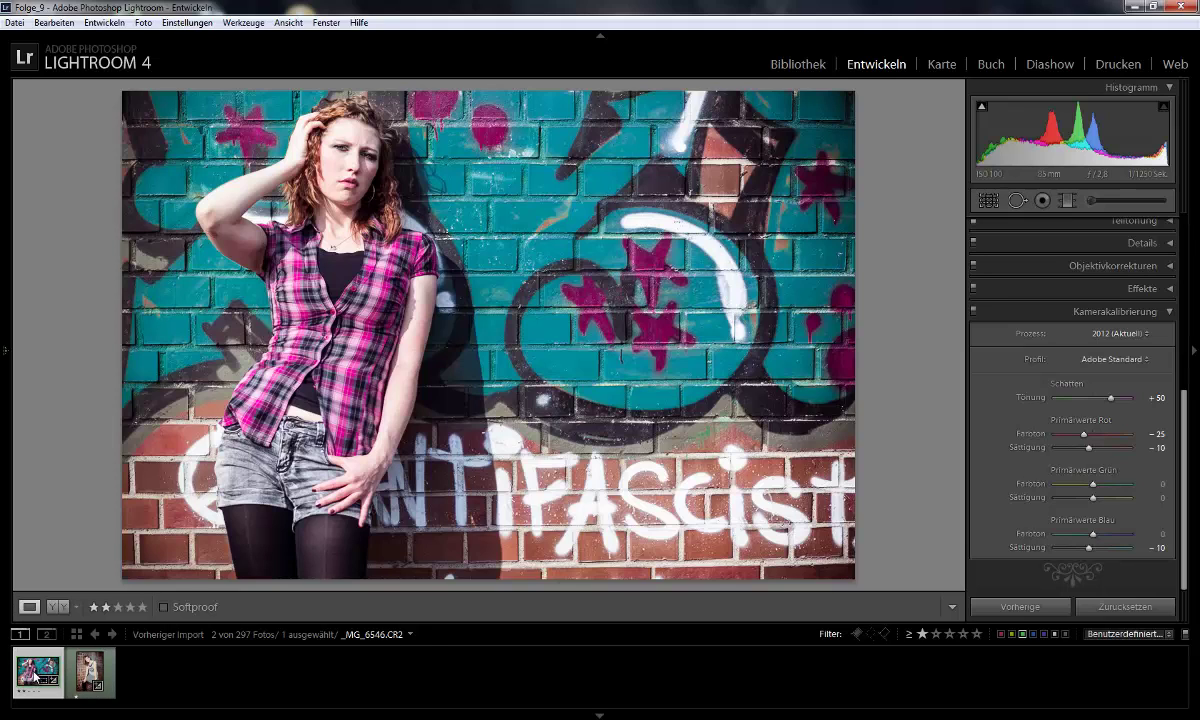
pyautogui.click(80, 675)
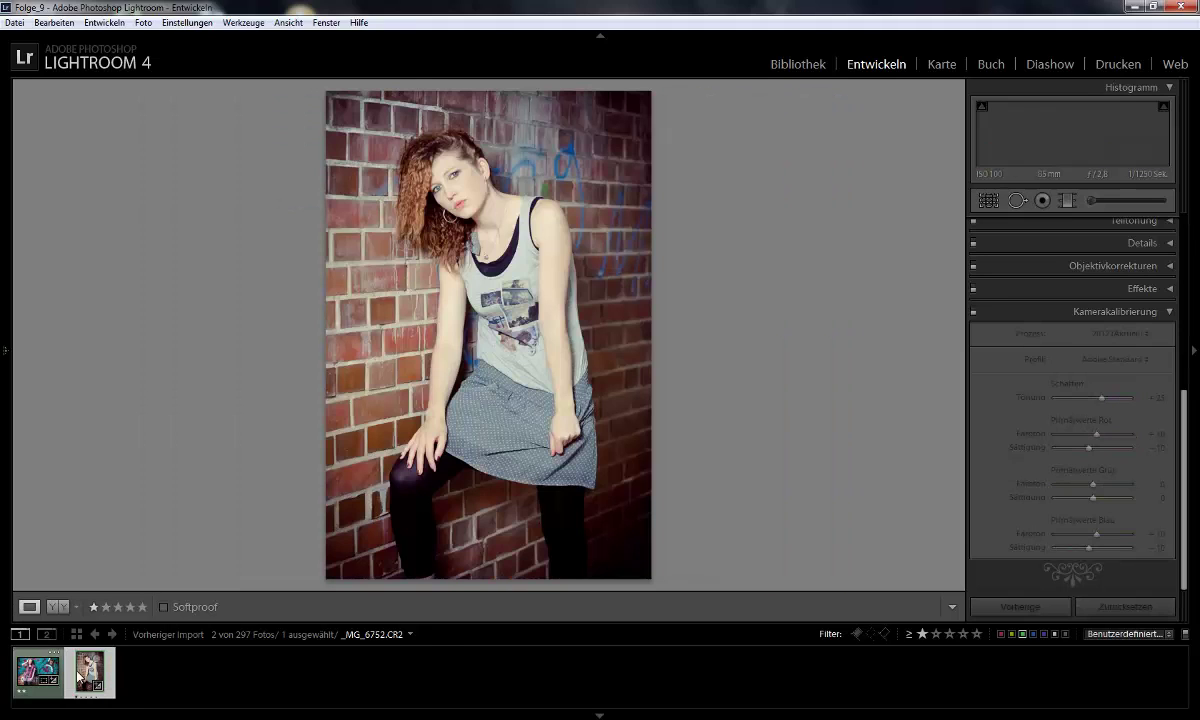
pyautogui.press('Left')
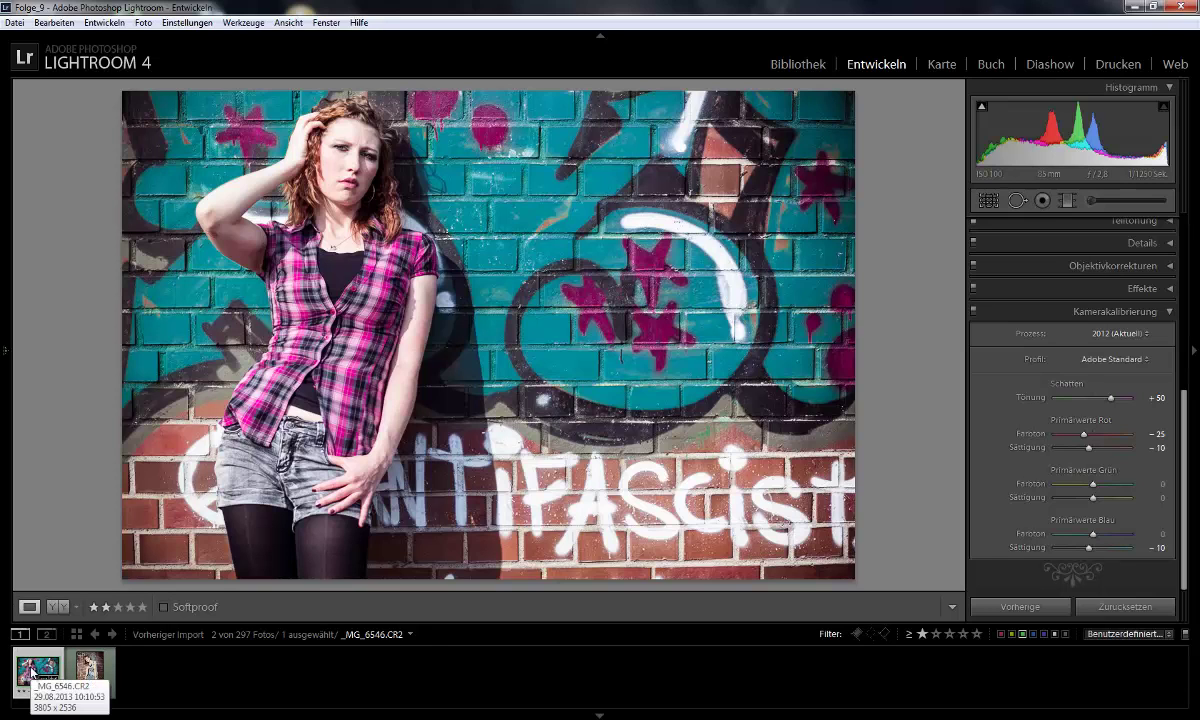
# Step: Hide the filmstrip, reset _MG_6546's development settings, and straighten it by 0.34°
pyautogui.click(600, 714)
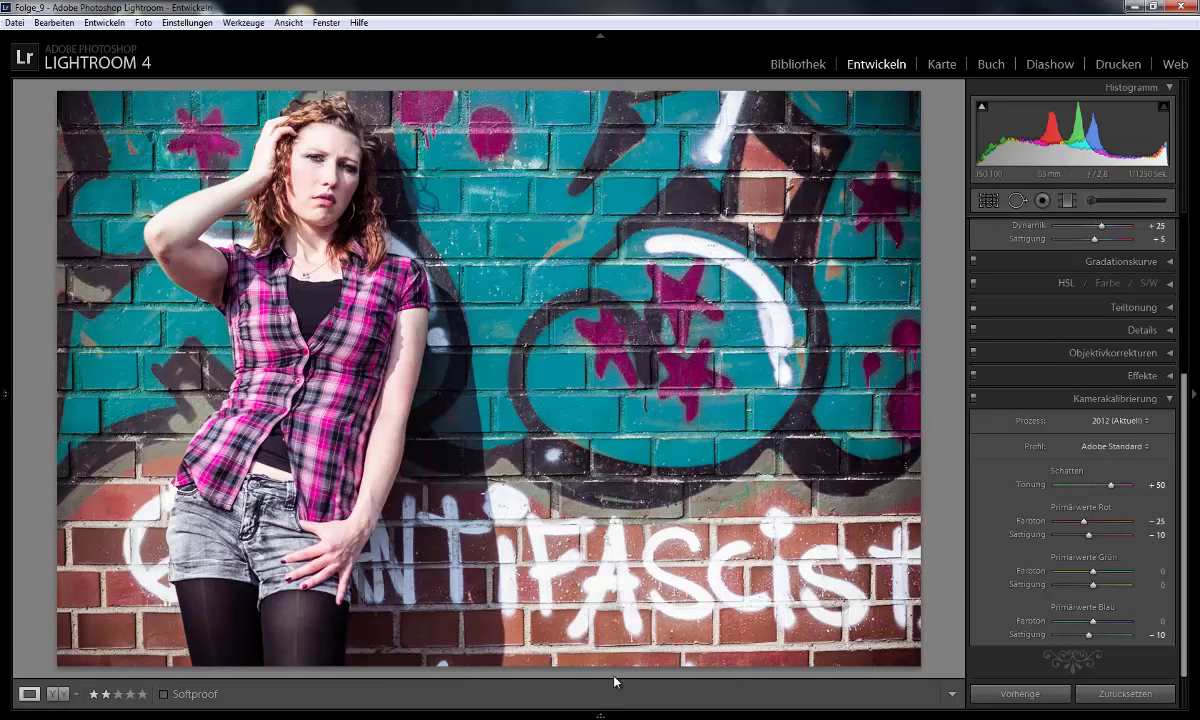
pyautogui.click(1145, 697)
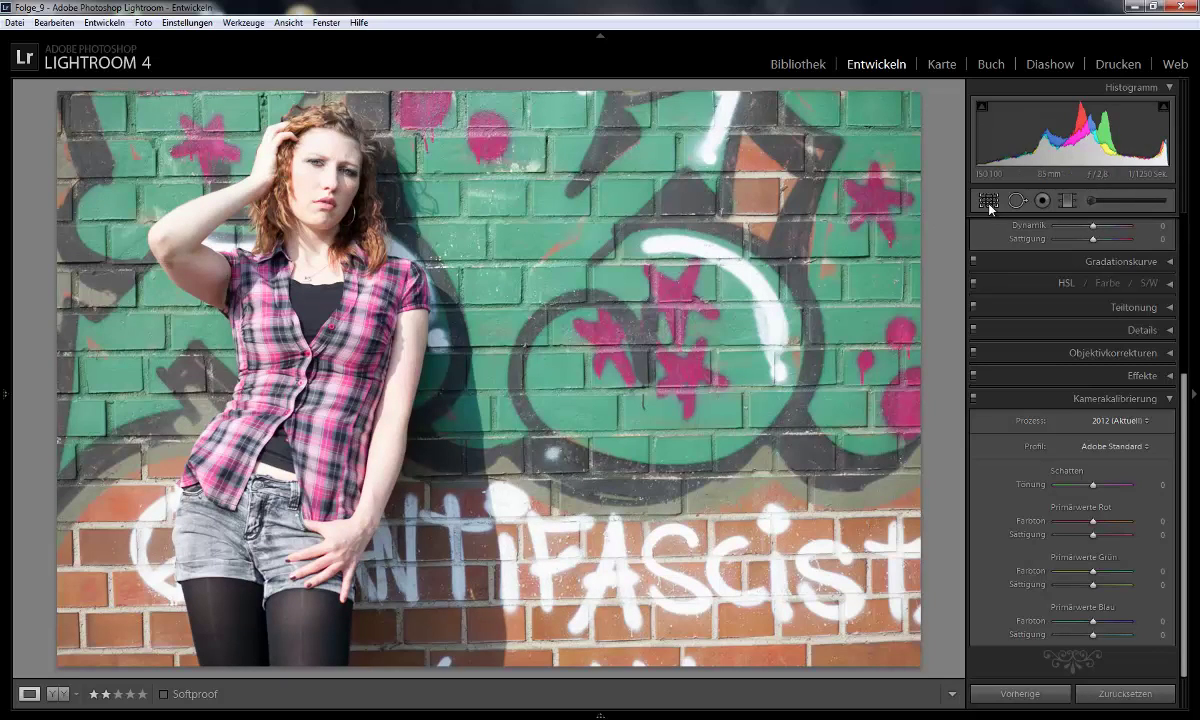
pyautogui.press('r')
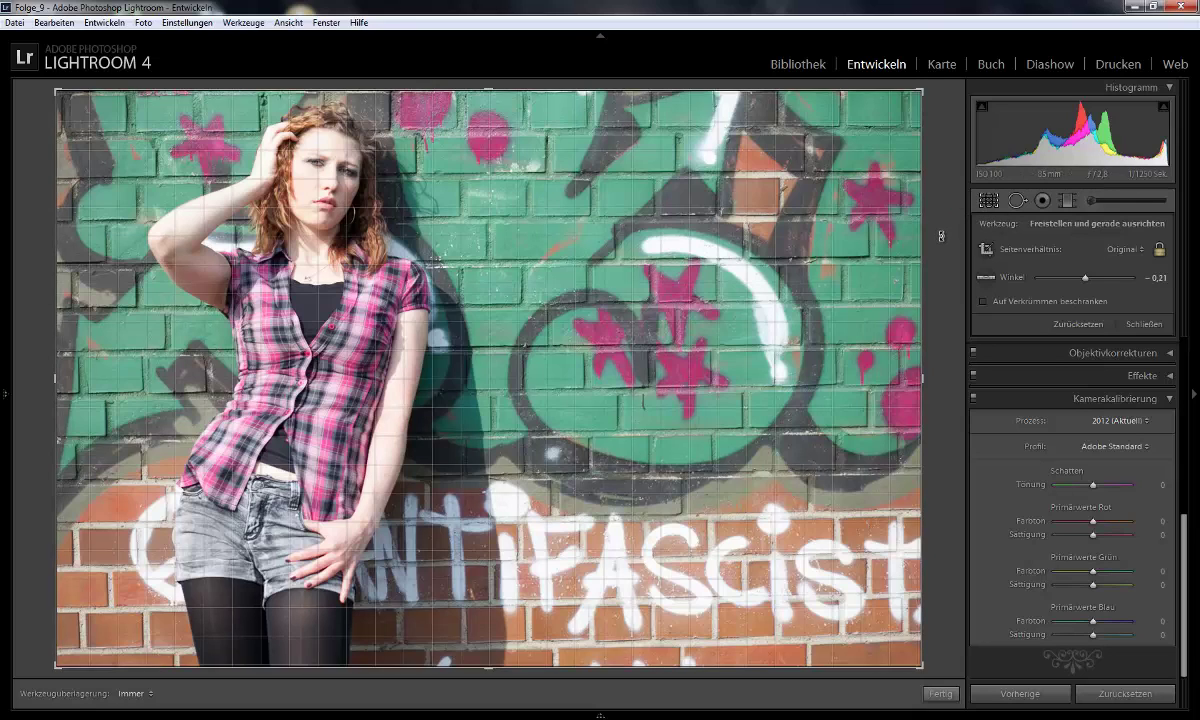
pyautogui.moveTo(945, 239); pyautogui.dragTo(943, 242)
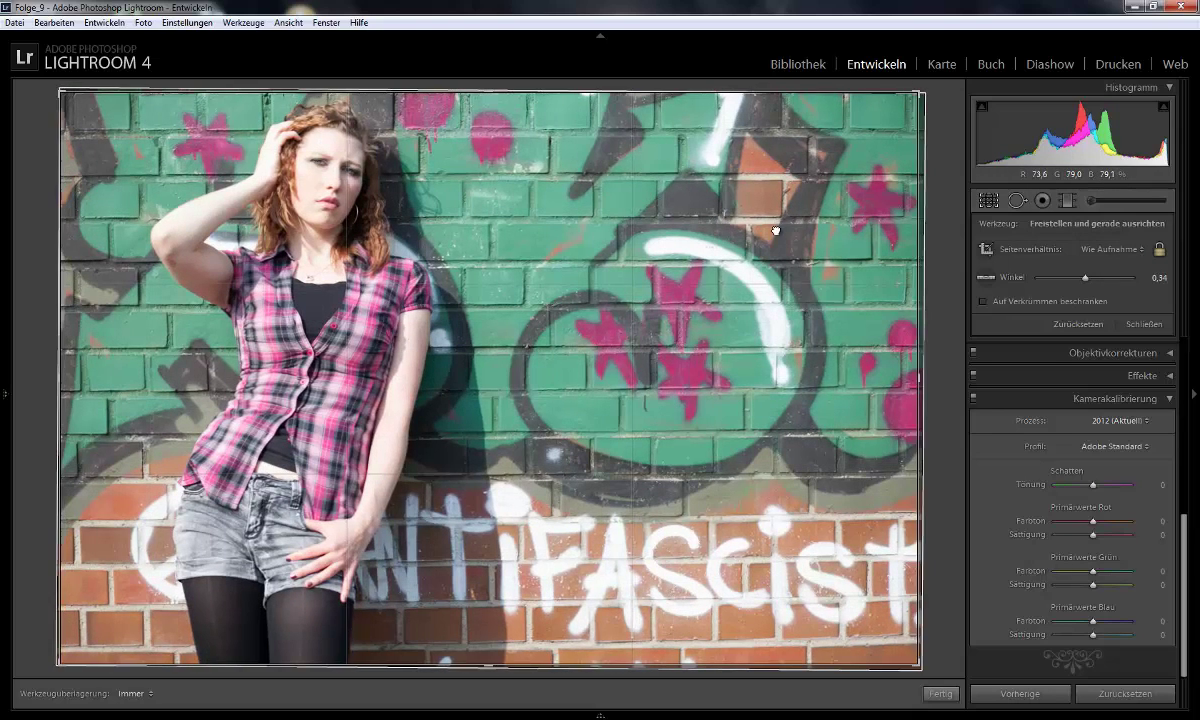
pyautogui.press('t')
pyautogui.press('Return')
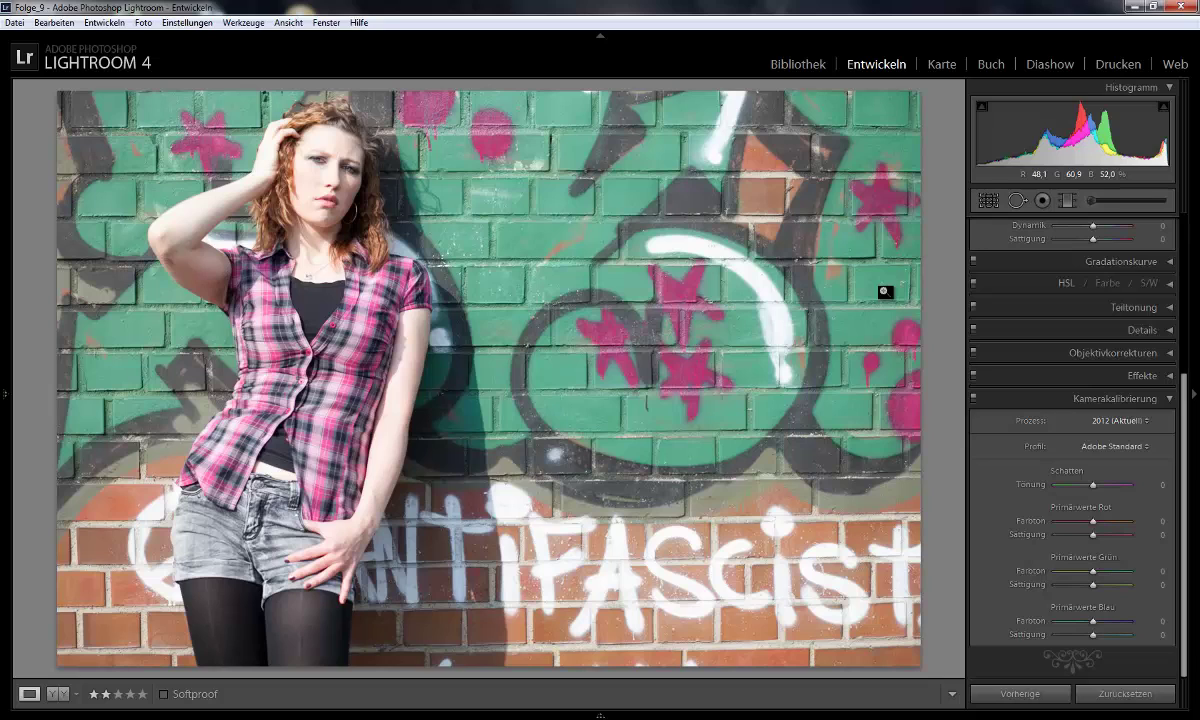
pyautogui.scroll(5, 1069, 309)
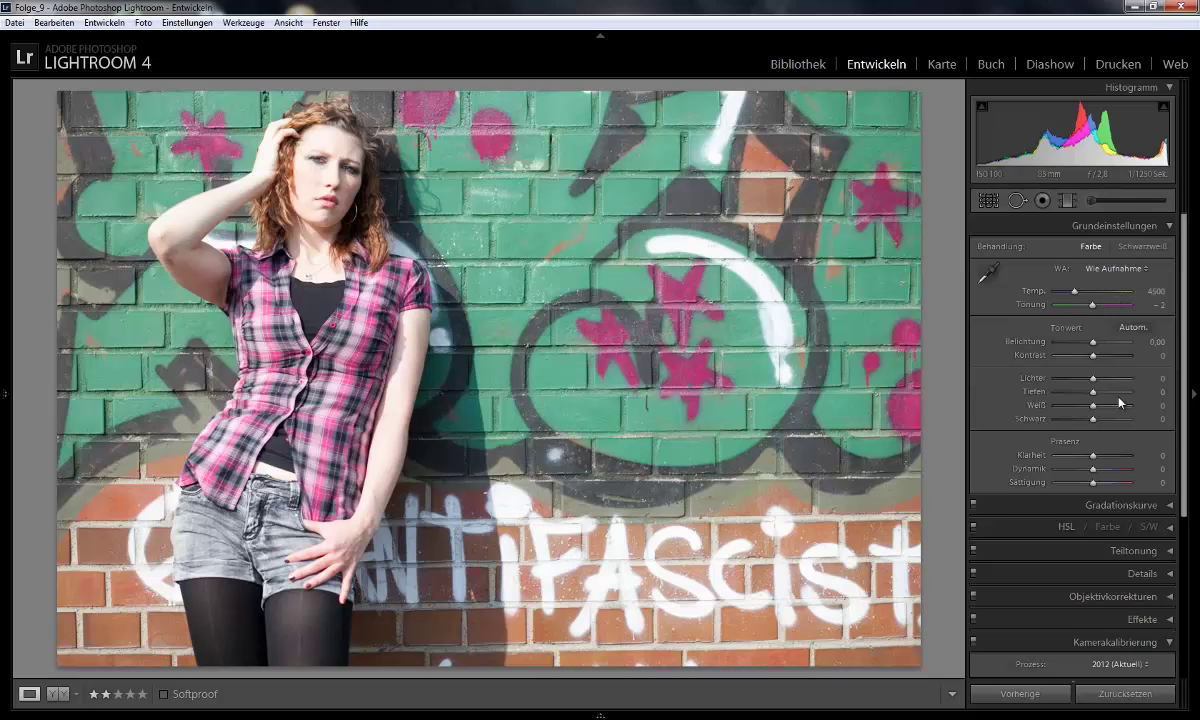
# Step: In Basic, set Clarity +25, Vibrance +25 and Saturation +5
pyautogui.moveTo(1093, 456); pyautogui.dragTo(1101, 456)
pyautogui.press('Up')
pyautogui.press('Up')
pyautogui.press('Up')
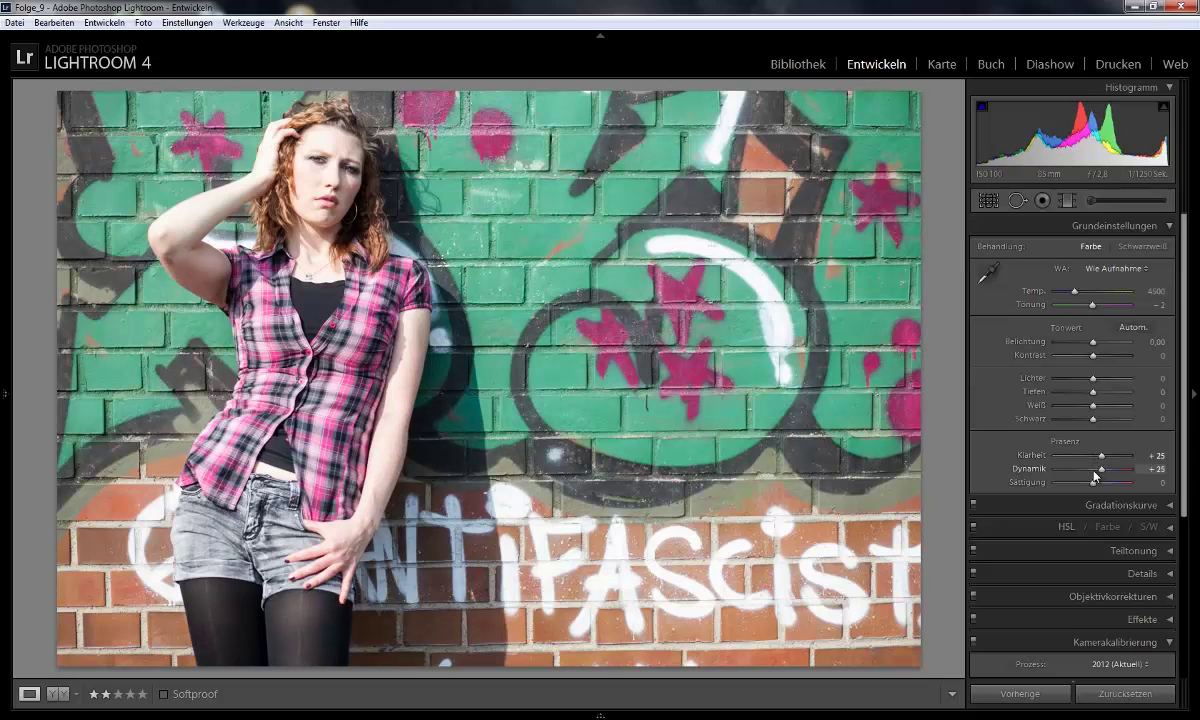
pyautogui.press('Up')
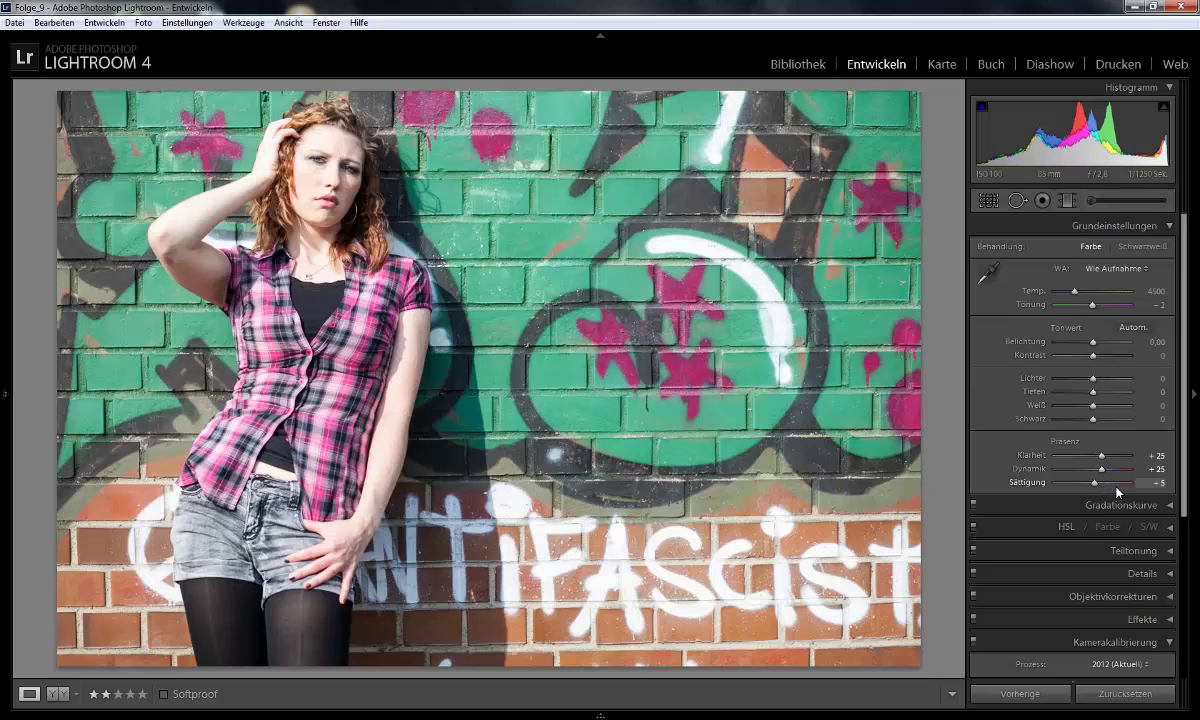
pyautogui.moveTo(1185, 498); pyautogui.dragTo(1185, 563)
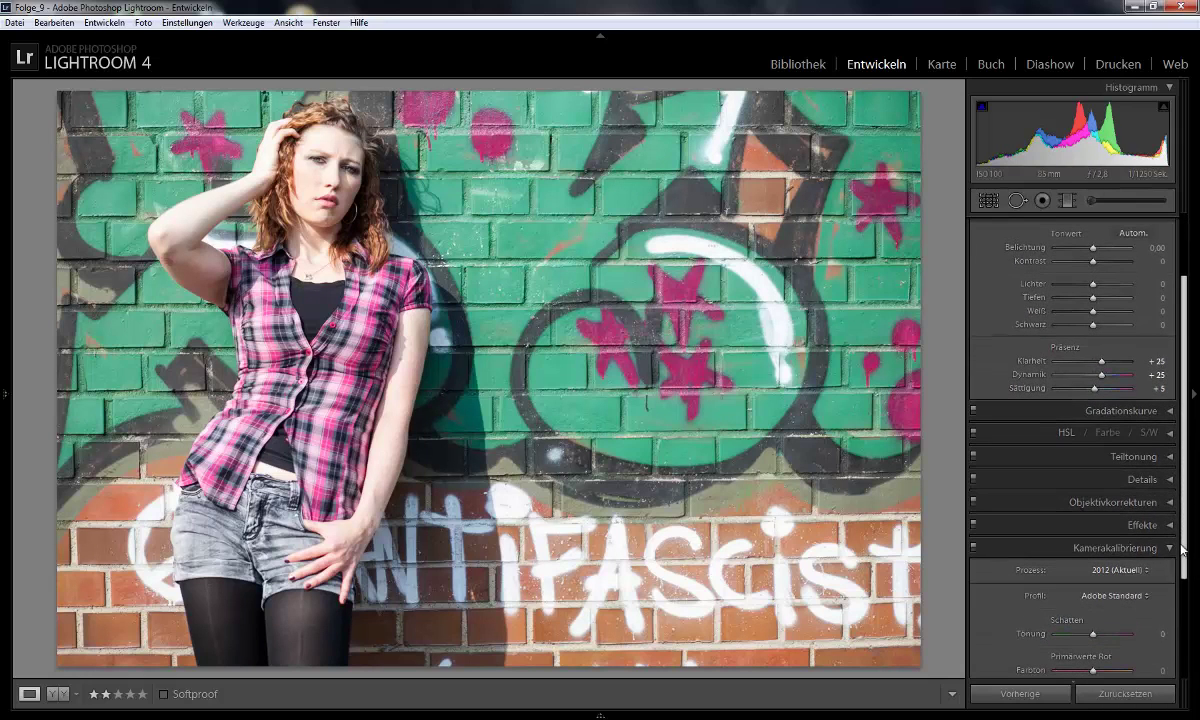
# Step: Shift the Green and Aqua hues to +100 by sampling the wall with the targeted adjustment tool
pyautogui.click(1171, 434)
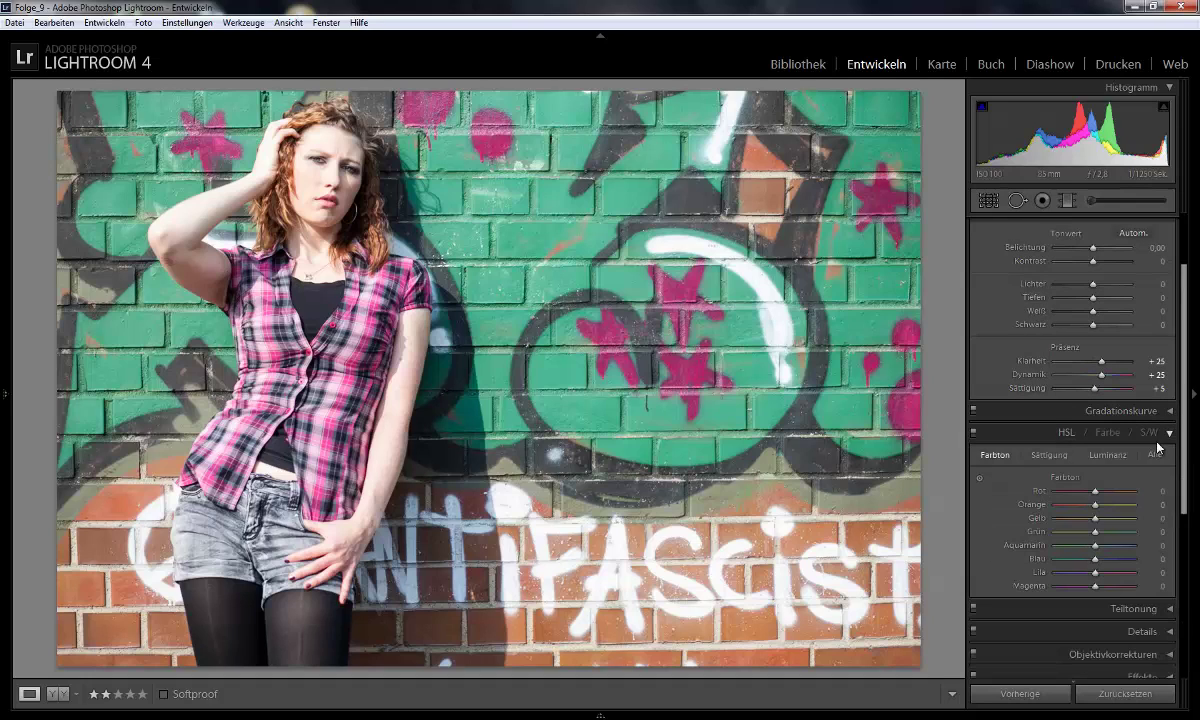
pyautogui.click(992, 456)
pyautogui.click(980, 480)
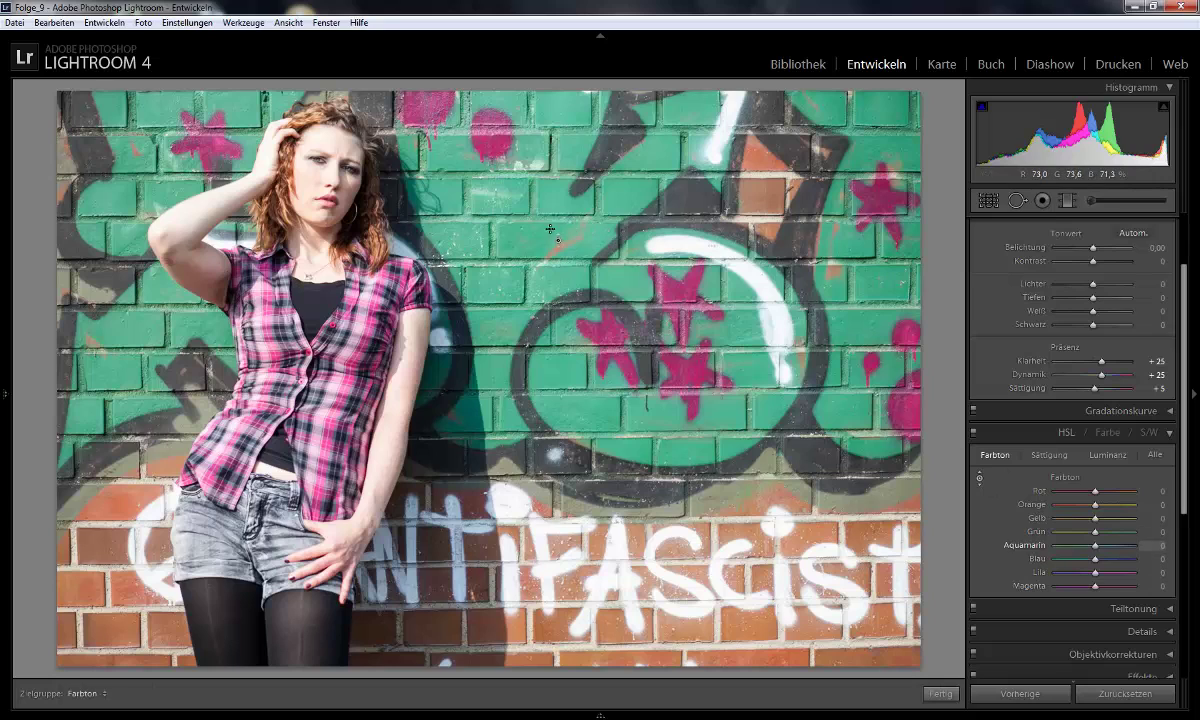
pyautogui.moveTo(538, 228); pyautogui.dragTo(530, 244)
pyautogui.moveTo(151, 222)
pyautogui.mouseDown()
pyautogui.moveTo(2, 241)
pyautogui.moveTo(6, 10)
pyautogui.mouseUp()
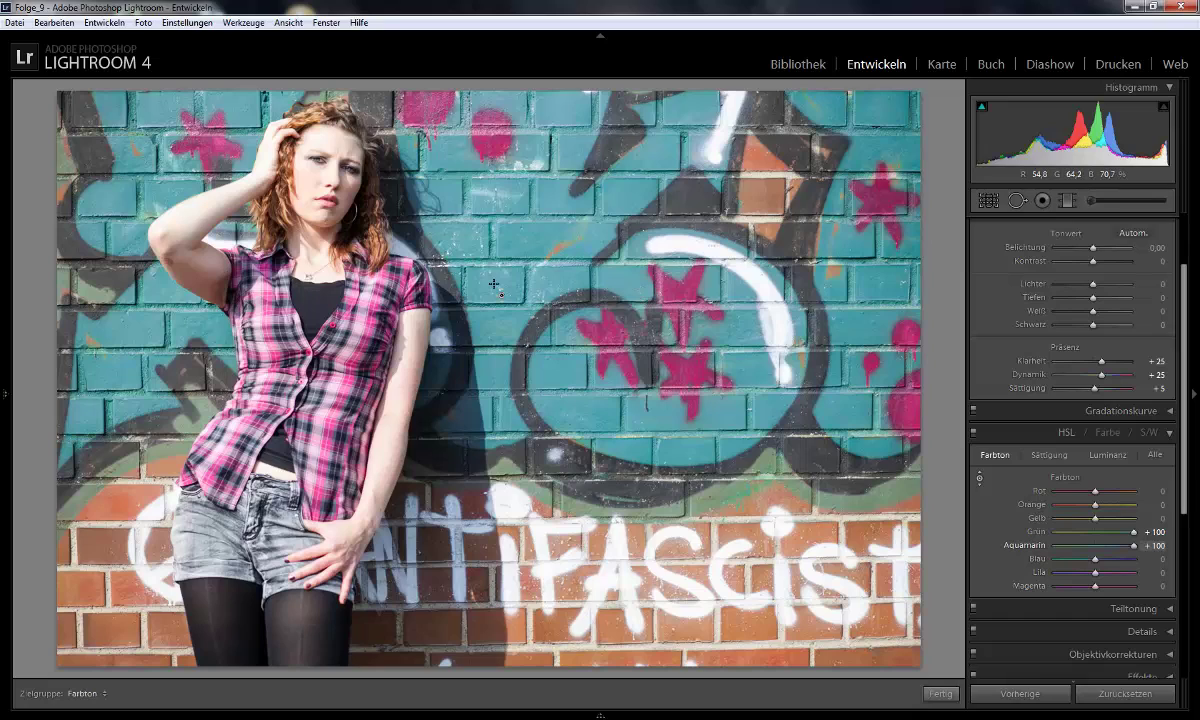
pyautogui.click(1172, 436)
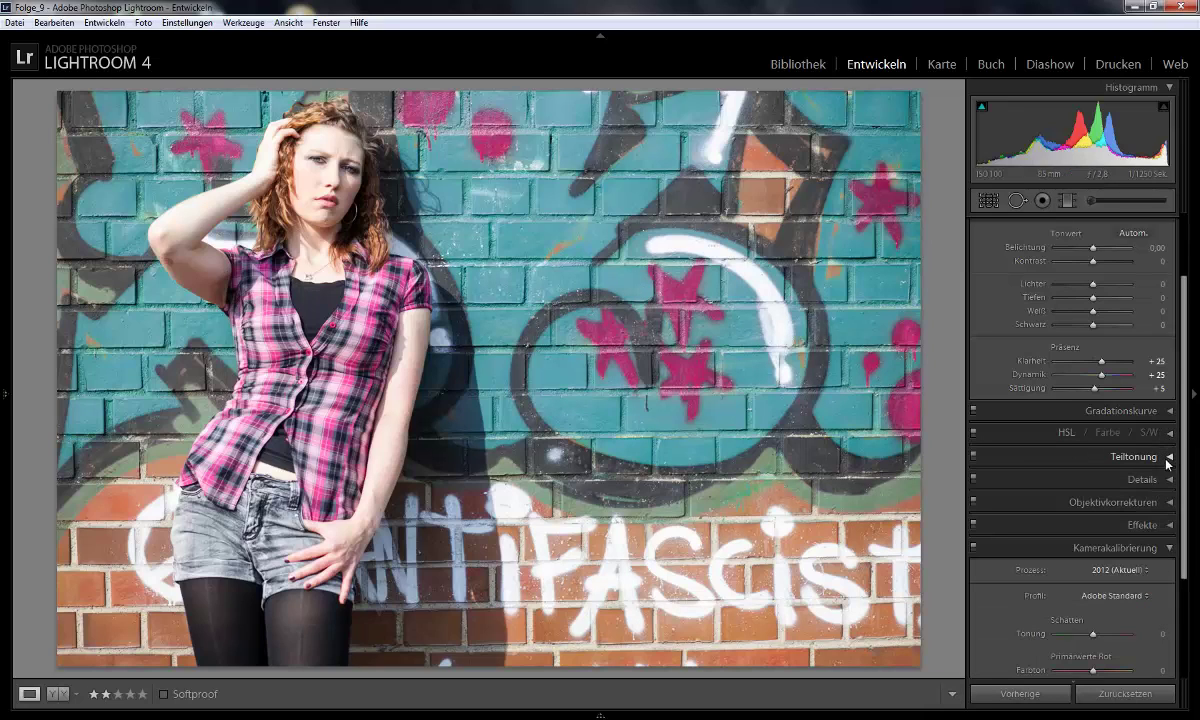
# Step: Set the Manual lens vignetting amount to about −50 in Lens Corrections
pyautogui.click(1172, 509)
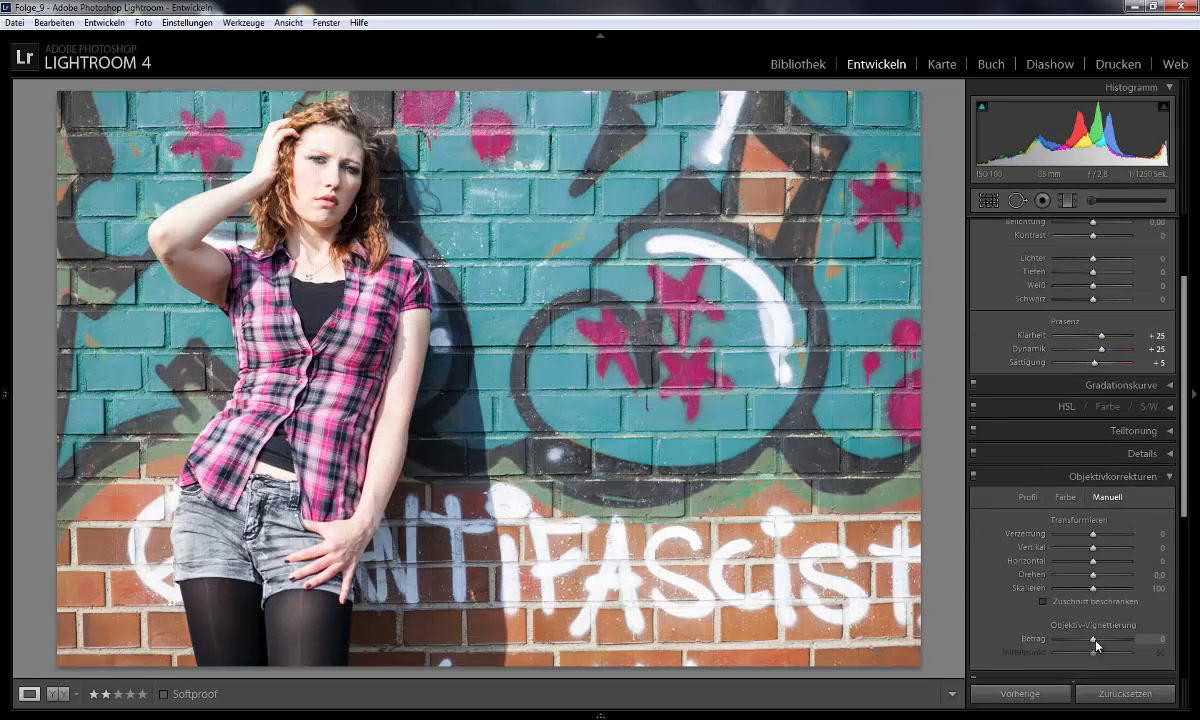
pyautogui.moveTo(1093, 645); pyautogui.dragTo(1076, 644)
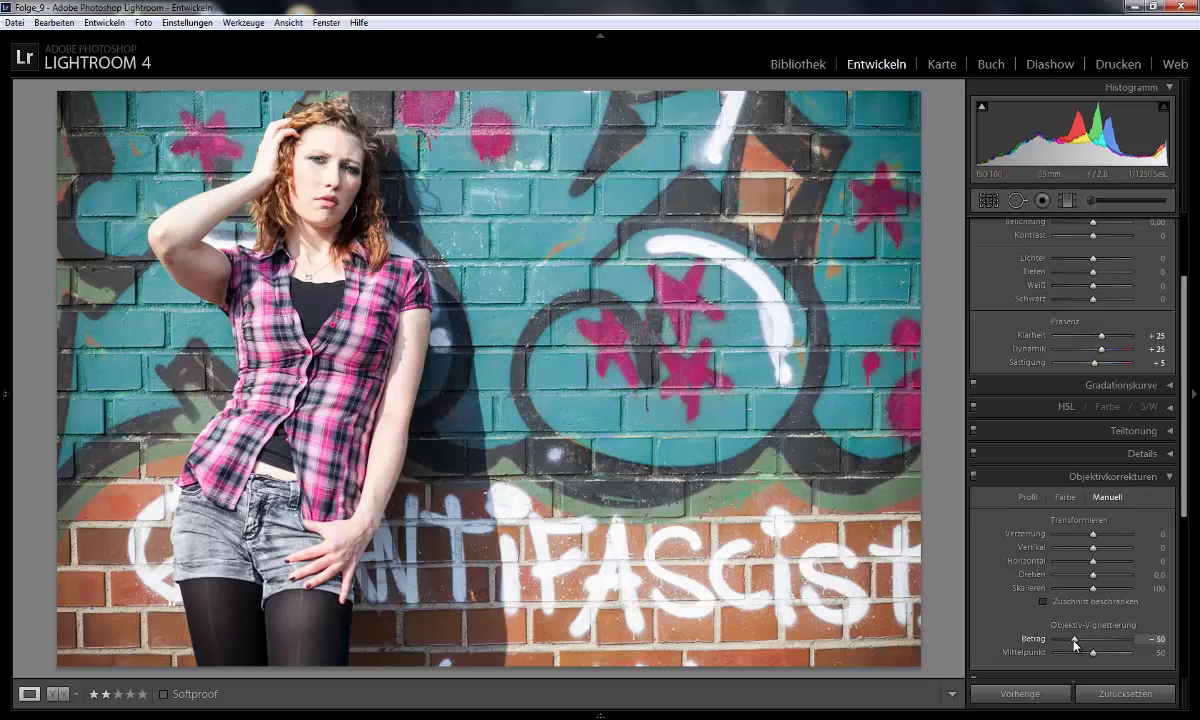
pyautogui.click(1169, 476)
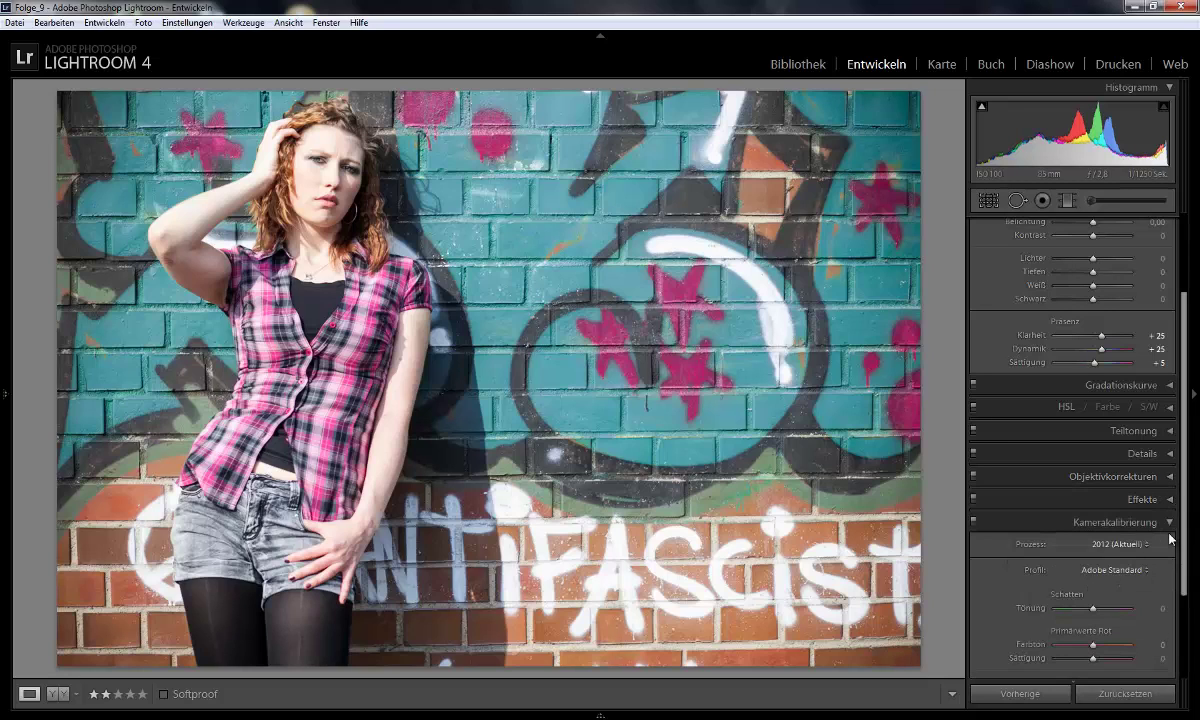
# Step: Set calibration shadow tint +50, red hue −25, and red and blue saturation −10
pyautogui.scroll(-2, 1140, 584)
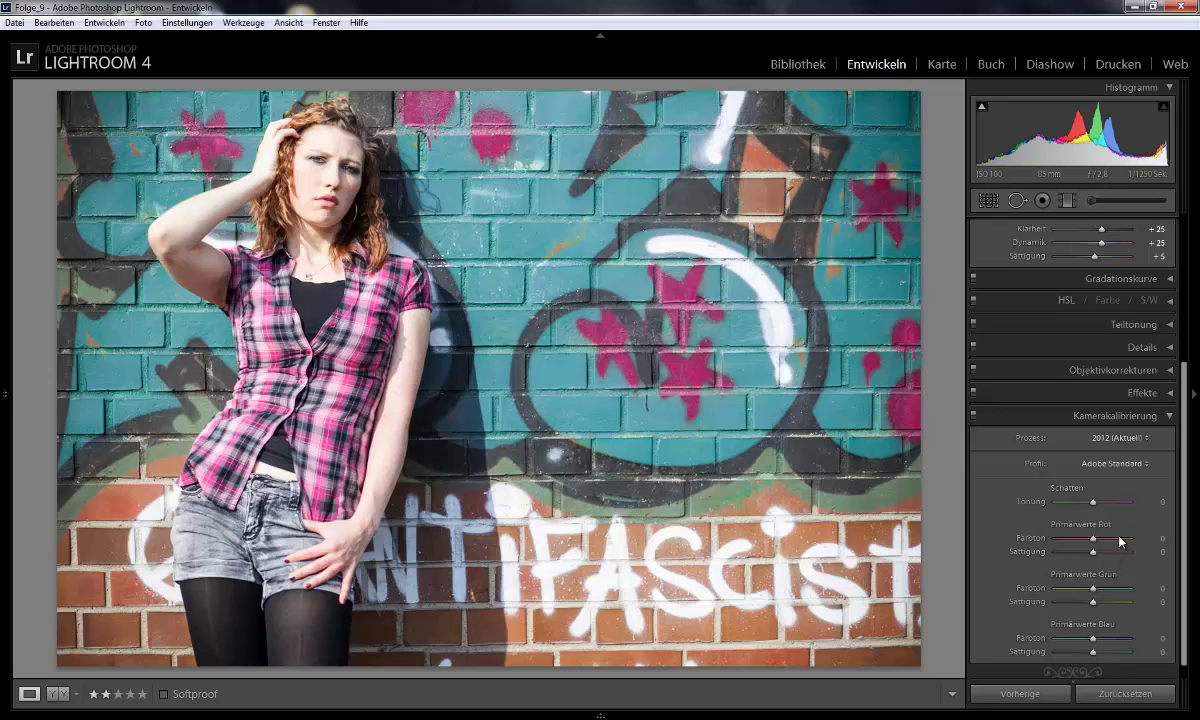
pyautogui.press('Up')
pyautogui.press('Up')
pyautogui.press('Up')
pyautogui.press('Up')
pyautogui.press('Up')
pyautogui.press('Up')
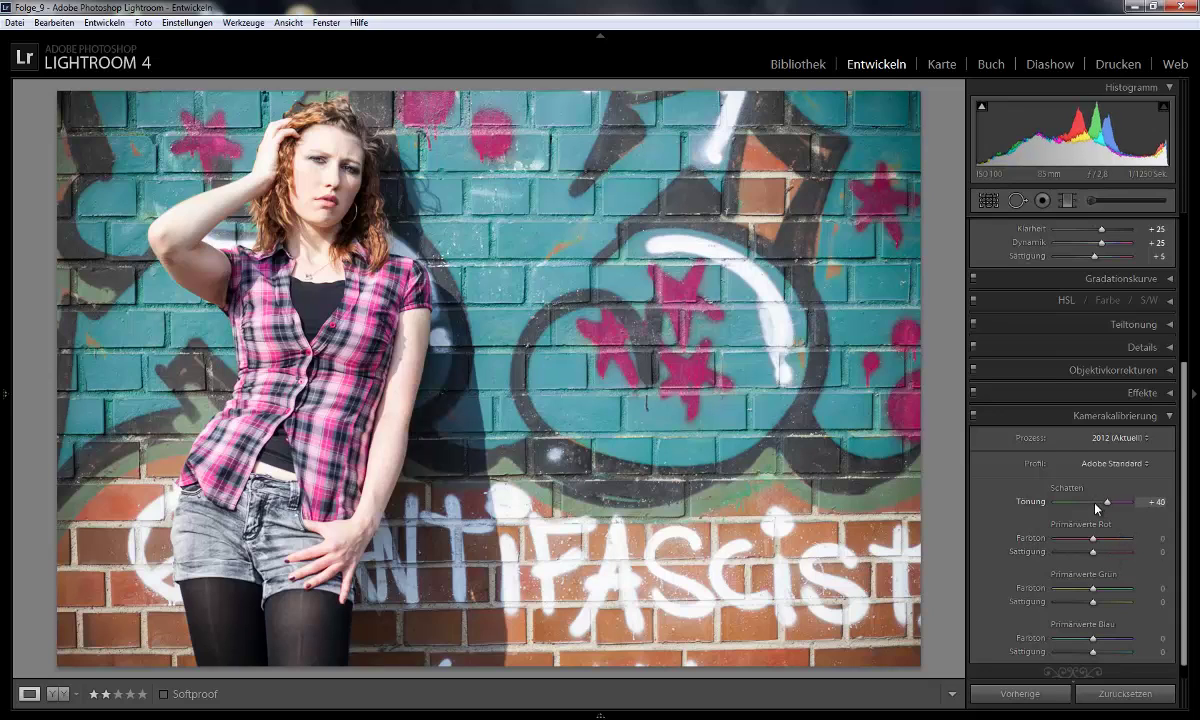
pyautogui.press('Up')
pyautogui.press('Up')
pyautogui.press('Up')
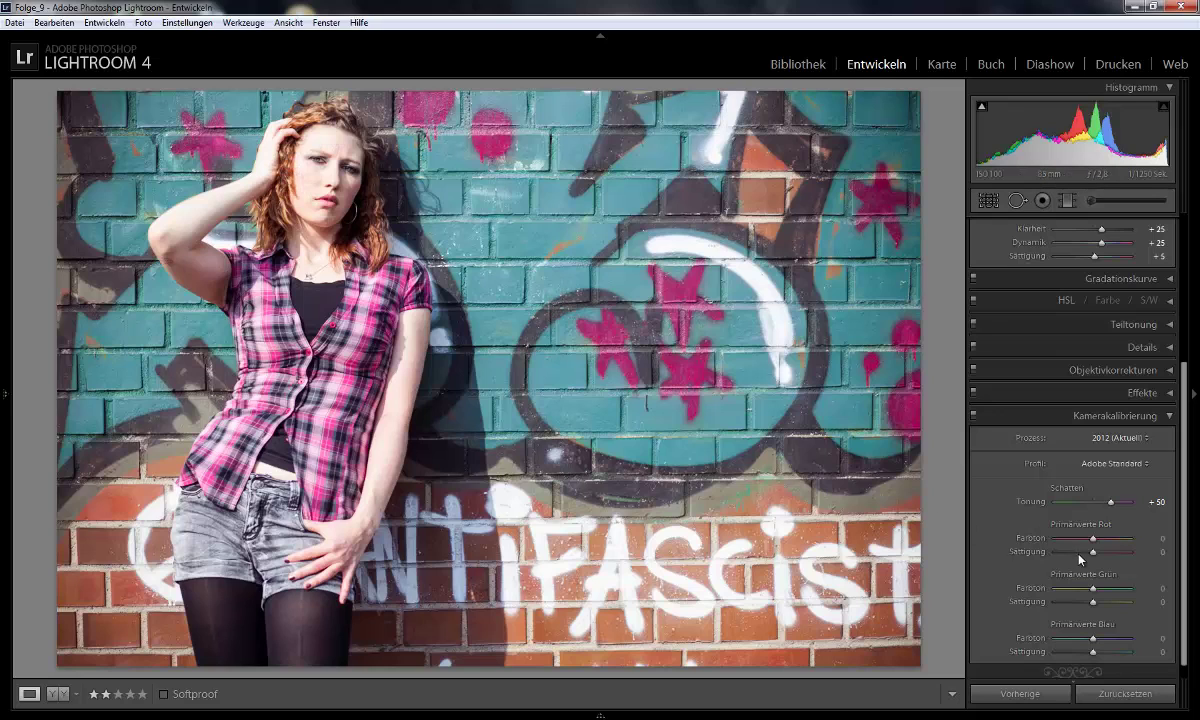
pyautogui.moveTo(1096, 558); pyautogui.dragTo(1092, 558)
pyautogui.moveTo(1098, 657); pyautogui.dragTo(1092, 655)
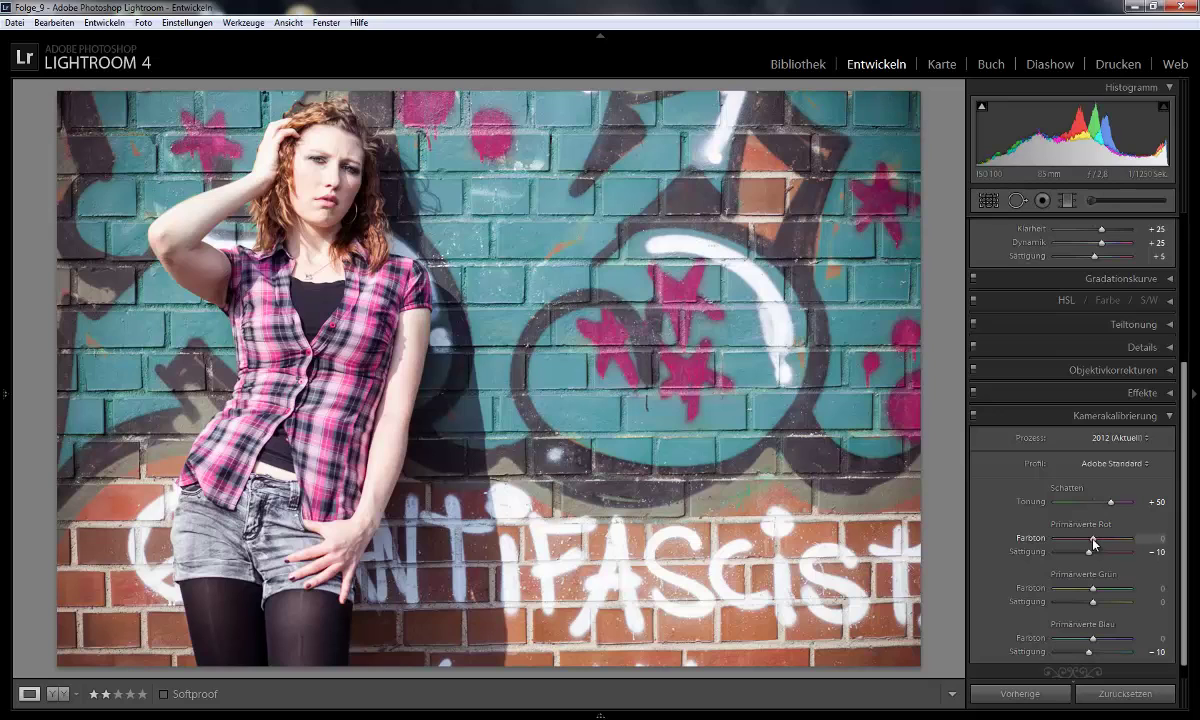
pyautogui.press('Down')
pyautogui.press('Down')
pyautogui.press('Down')
pyautogui.press('Down')
pyautogui.press('Down')
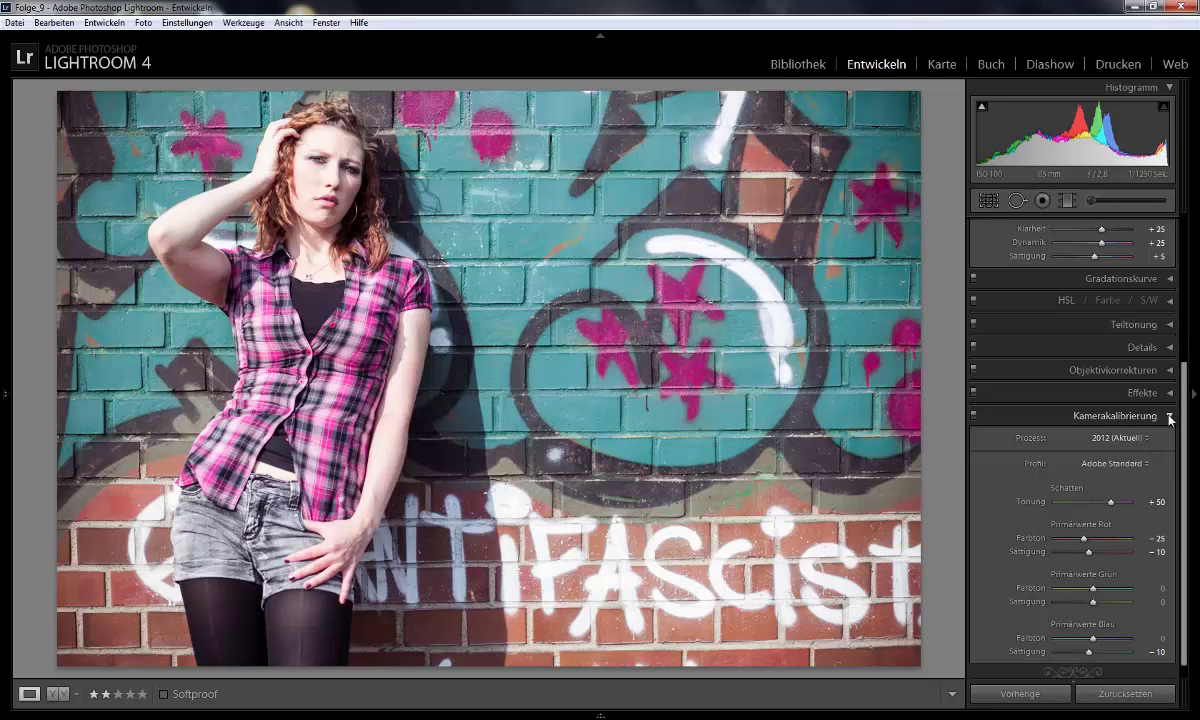
pyautogui.click(1166, 415)
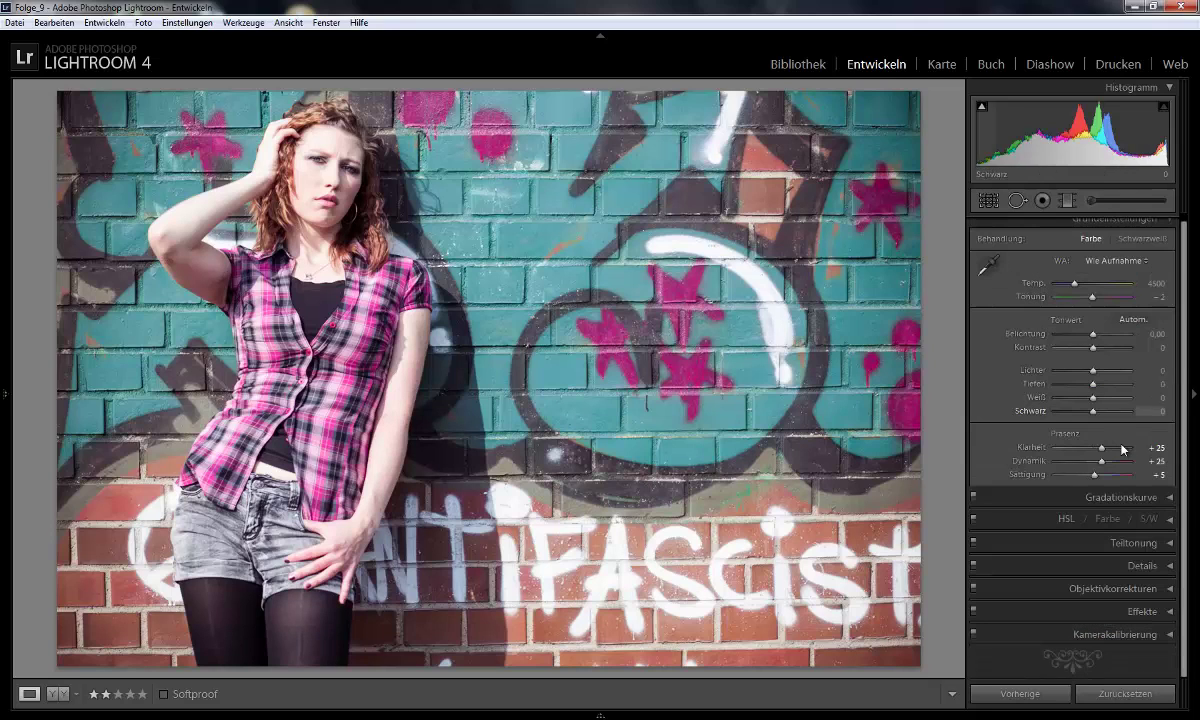
pyautogui.click(1068, 201)
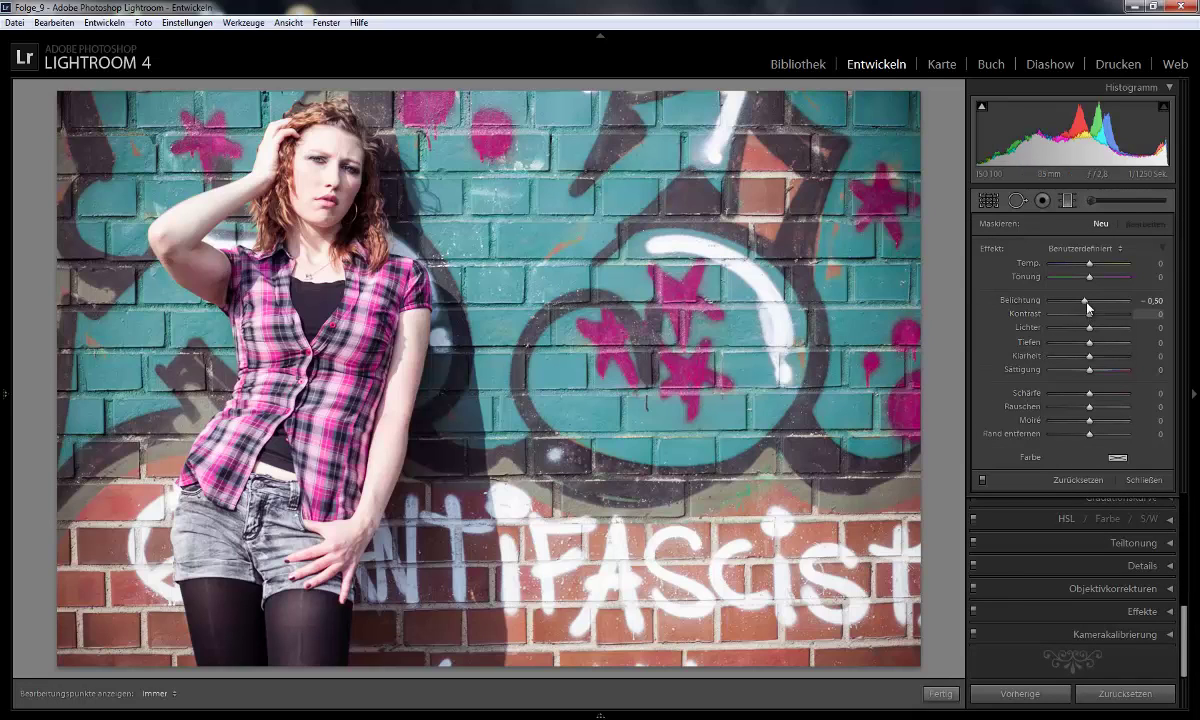
# Step: Draw a graduated filter across the right side with Clarity +76, exposure and temperature at 0
pyautogui.moveTo(936, 347)
pyautogui.mouseDown()
pyautogui.moveTo(159, 338)
pyautogui.moveTo(149, 318)
pyautogui.mouseUp()
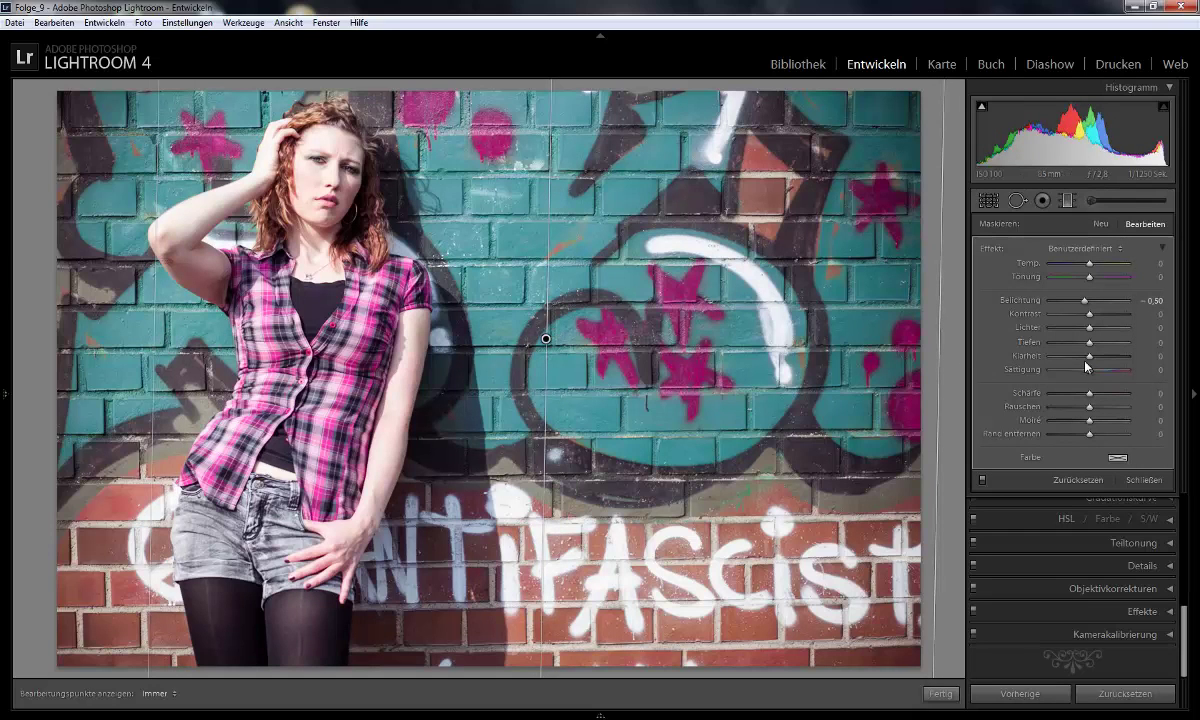
pyautogui.moveTo(1090, 357); pyautogui.dragTo(1119, 365)
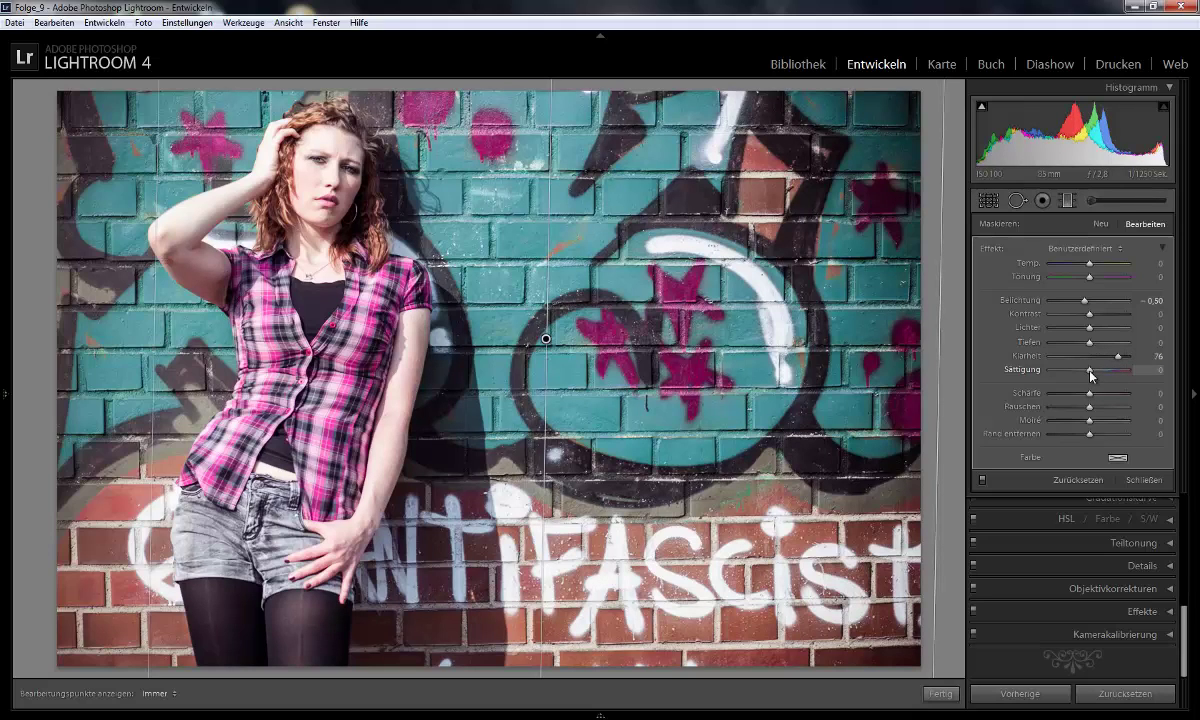
pyautogui.doubleClick(1087, 304)
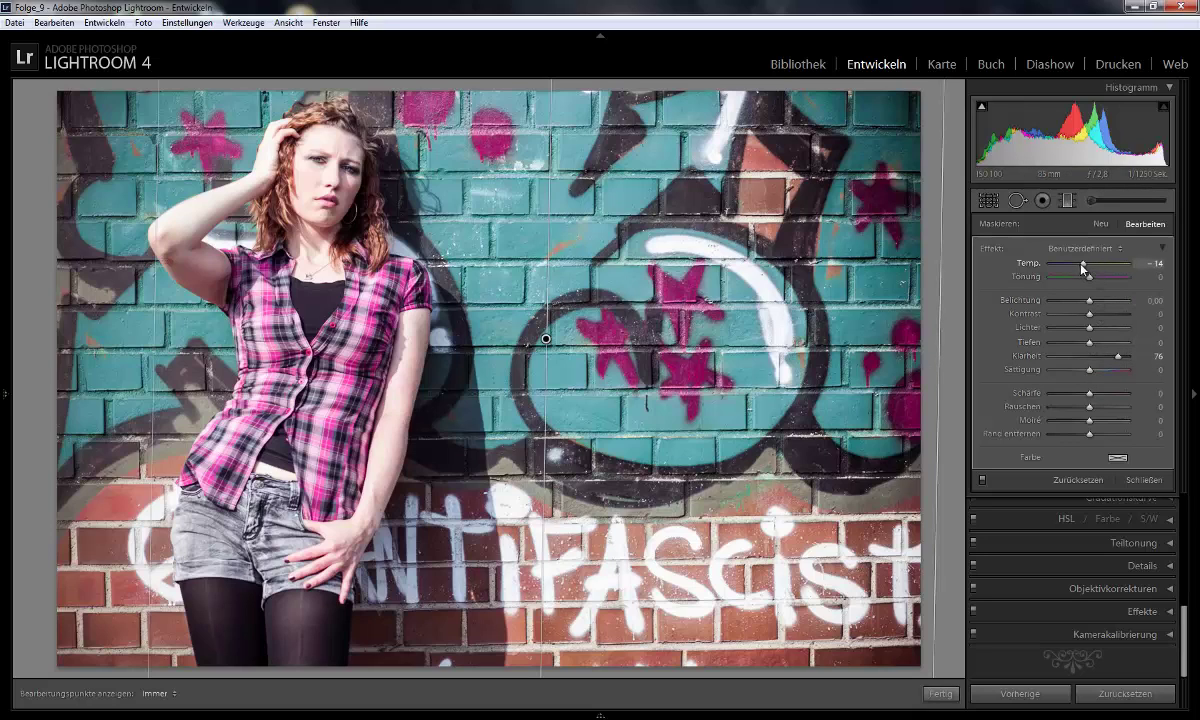
pyautogui.moveTo(1089, 264)
pyautogui.mouseDown()
pyautogui.moveTo(1079, 264)
pyautogui.moveTo(1100, 267)
pyautogui.mouseUp()
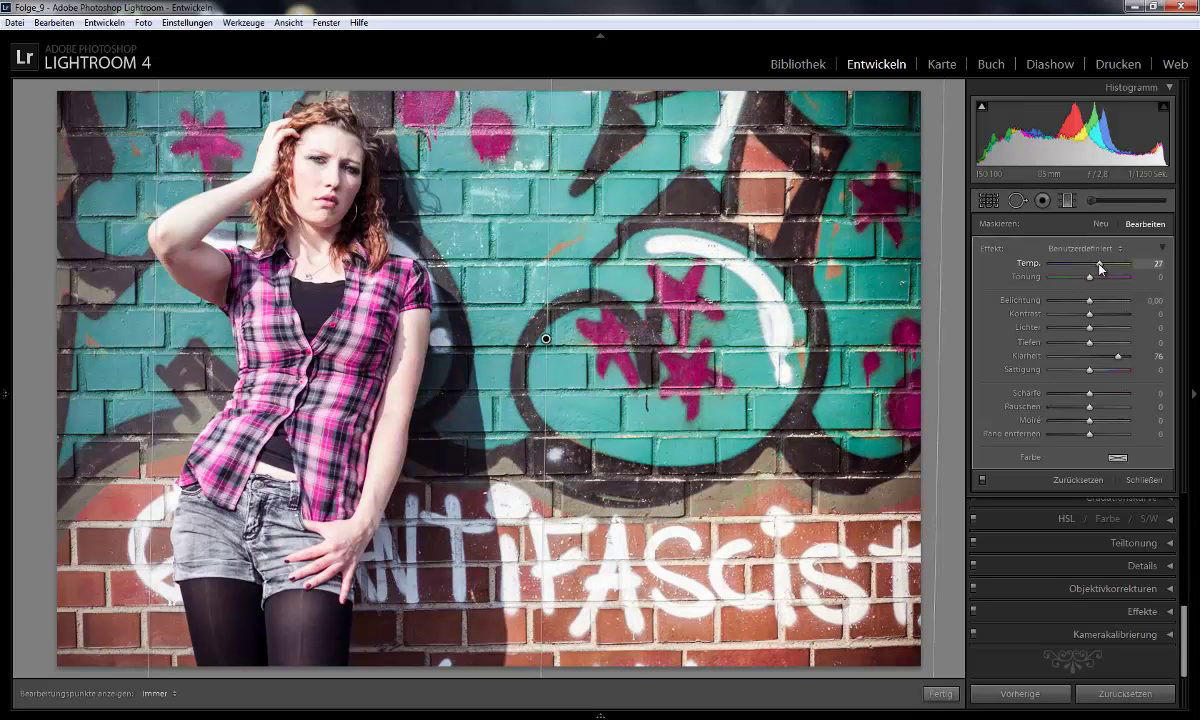
pyautogui.moveTo(1100, 268); pyautogui.dragTo(1091, 267)
pyautogui.doubleClick(1090, 264)
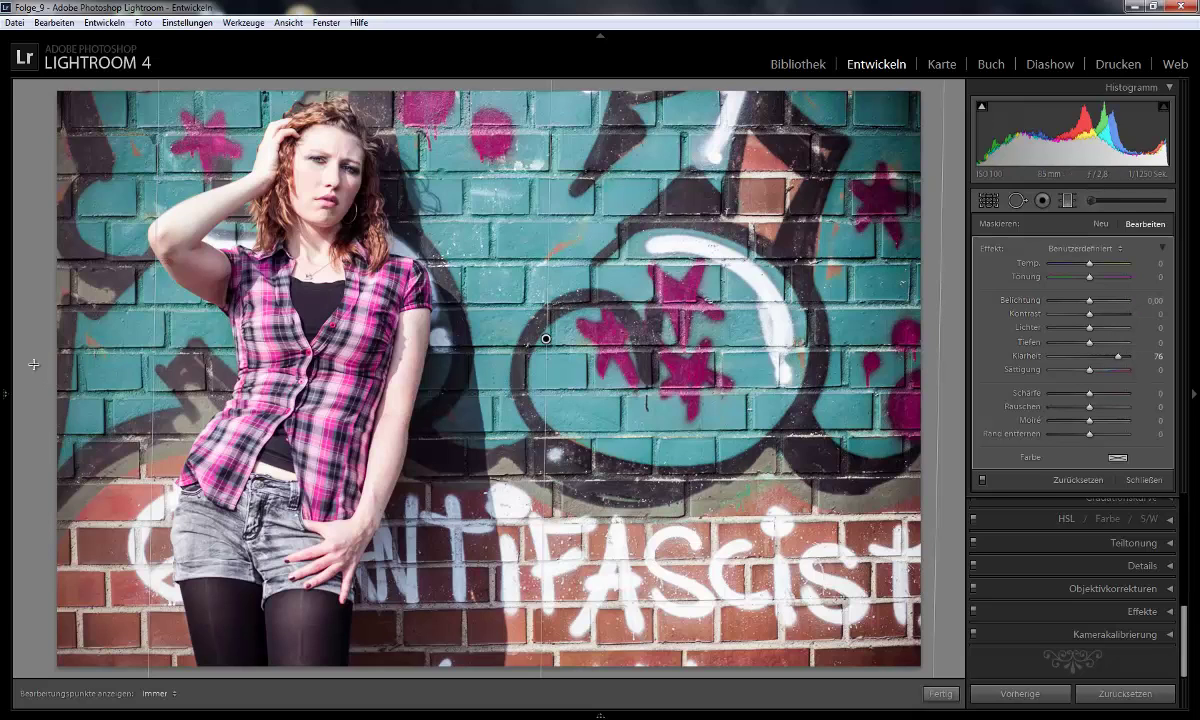
# Step: Draw a second graduated filter from the left edge with exposure 0 and Clarity +51
pyautogui.moveTo(35, 345); pyautogui.dragTo(255, 375)
pyautogui.moveTo(379, 364); pyautogui.dragTo(396, 370)
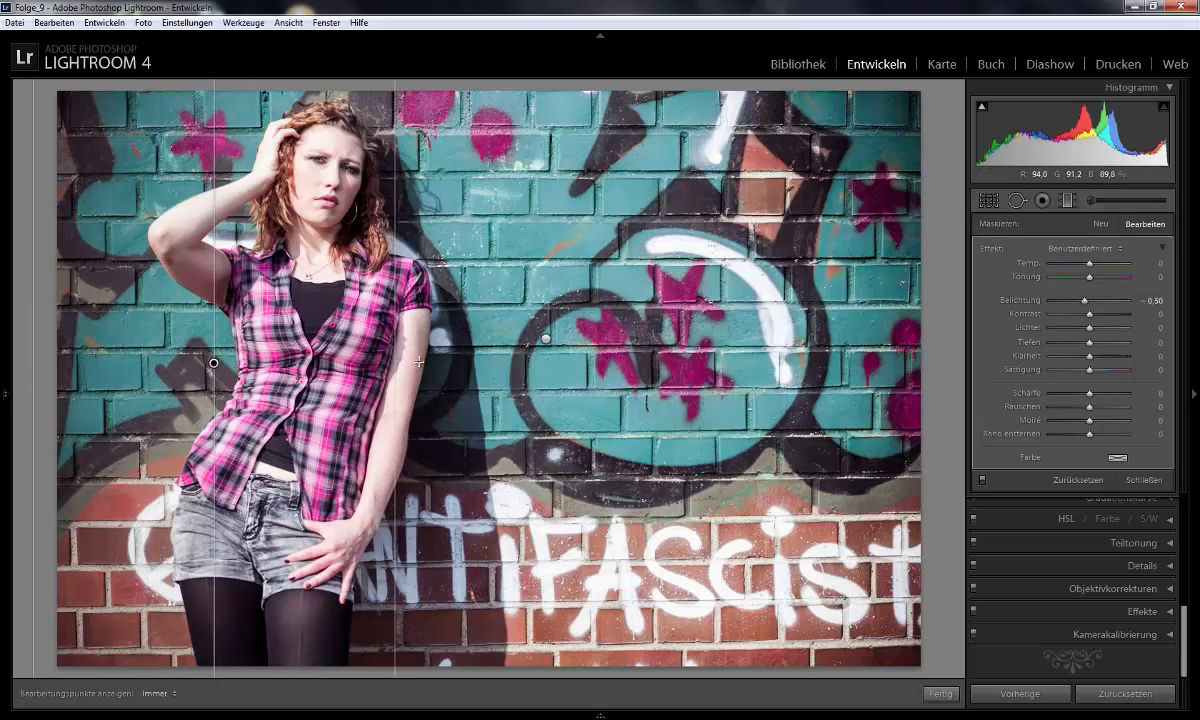
pyautogui.doubleClick(1085, 302)
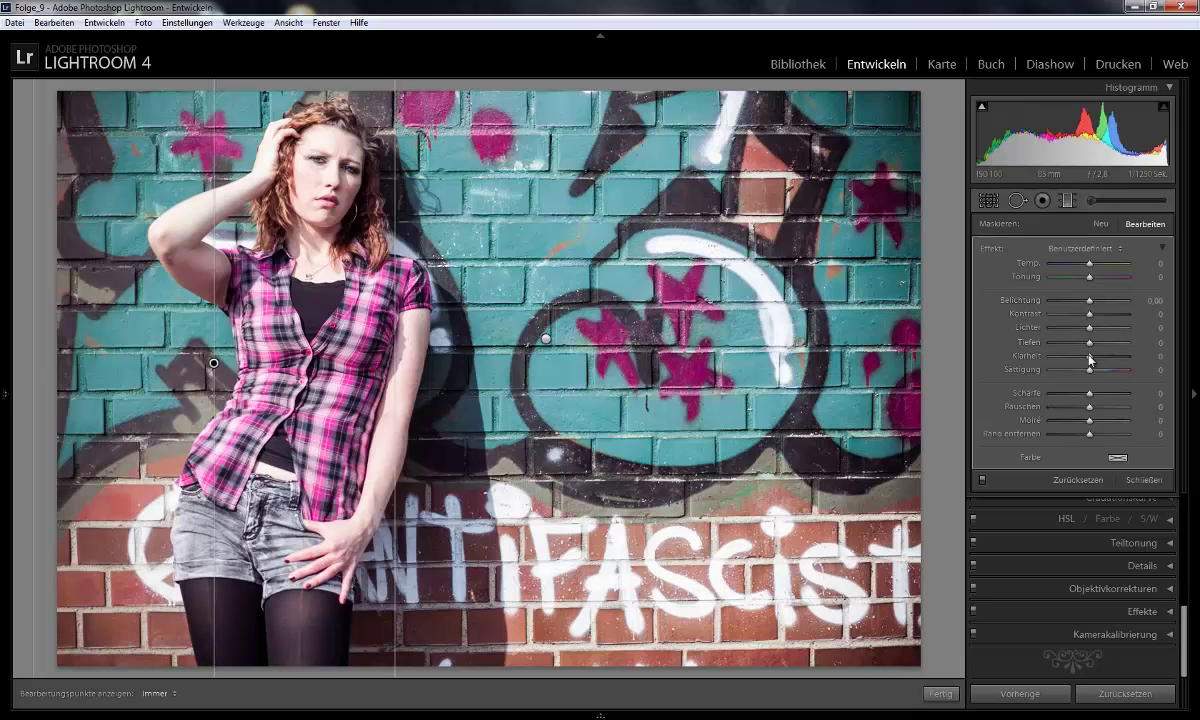
pyautogui.moveTo(1089, 356); pyautogui.dragTo(1114, 362)
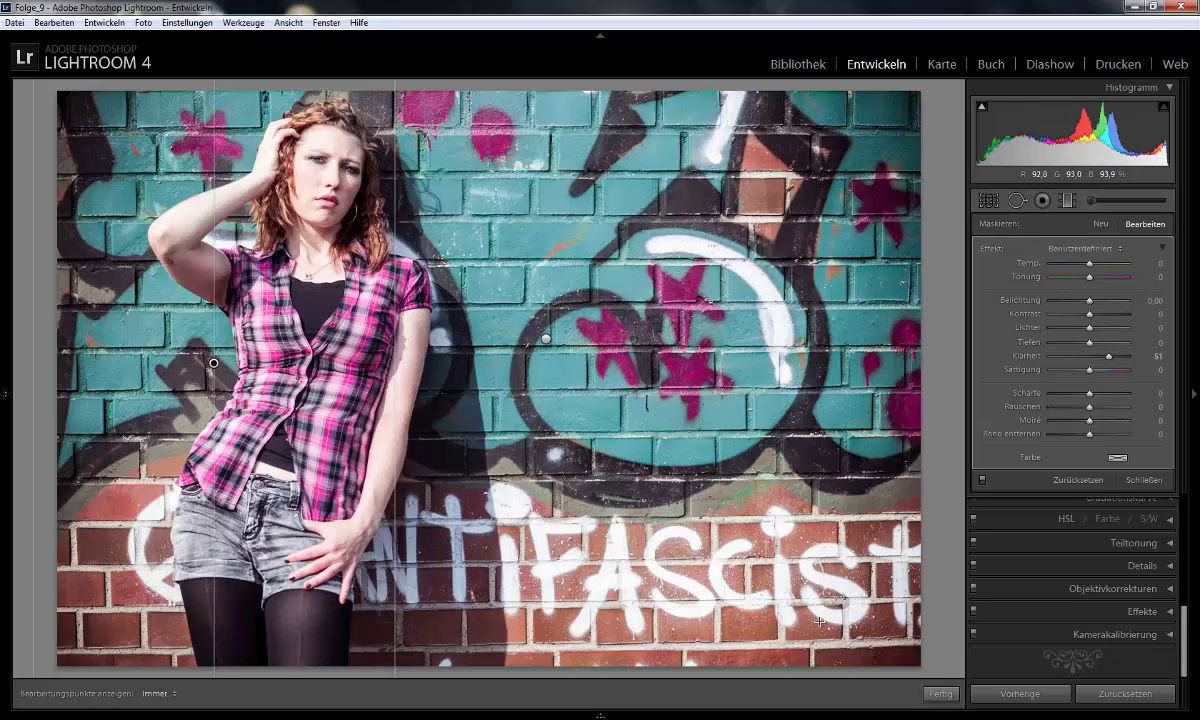
# Step: Exit the graduated filter, compare the Before/After split views, then move to the seated brick-wall portrait
pyautogui.click(988, 201)
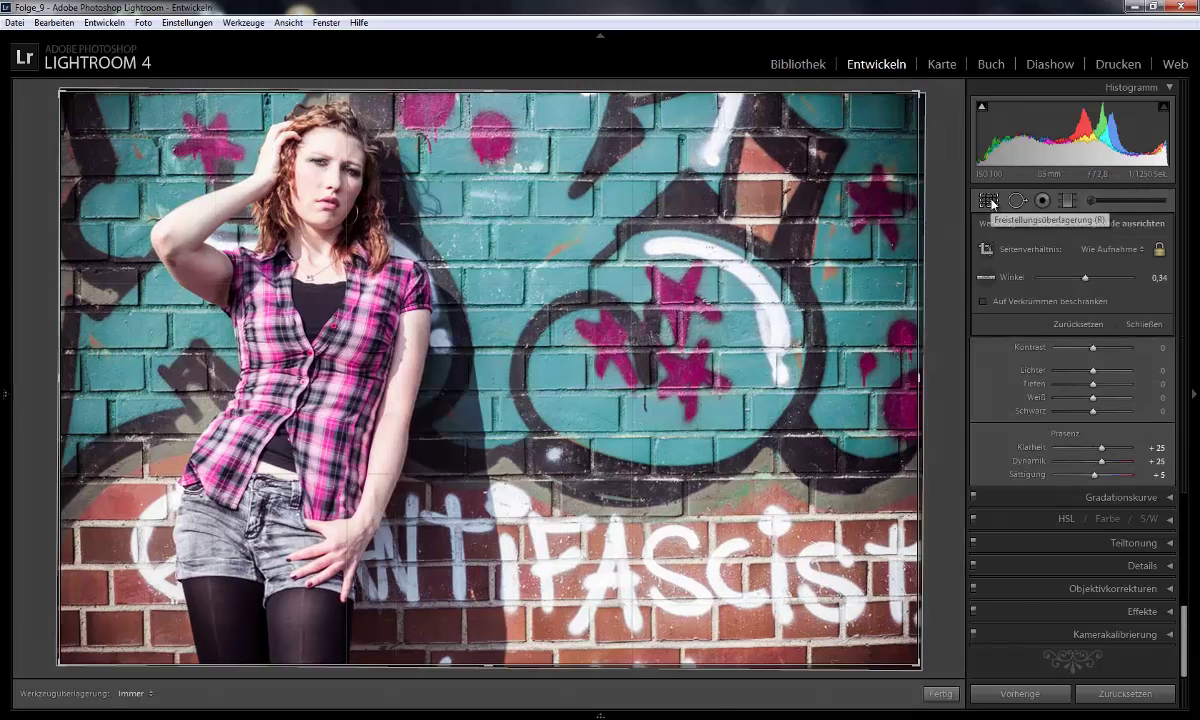
pyautogui.press('r')
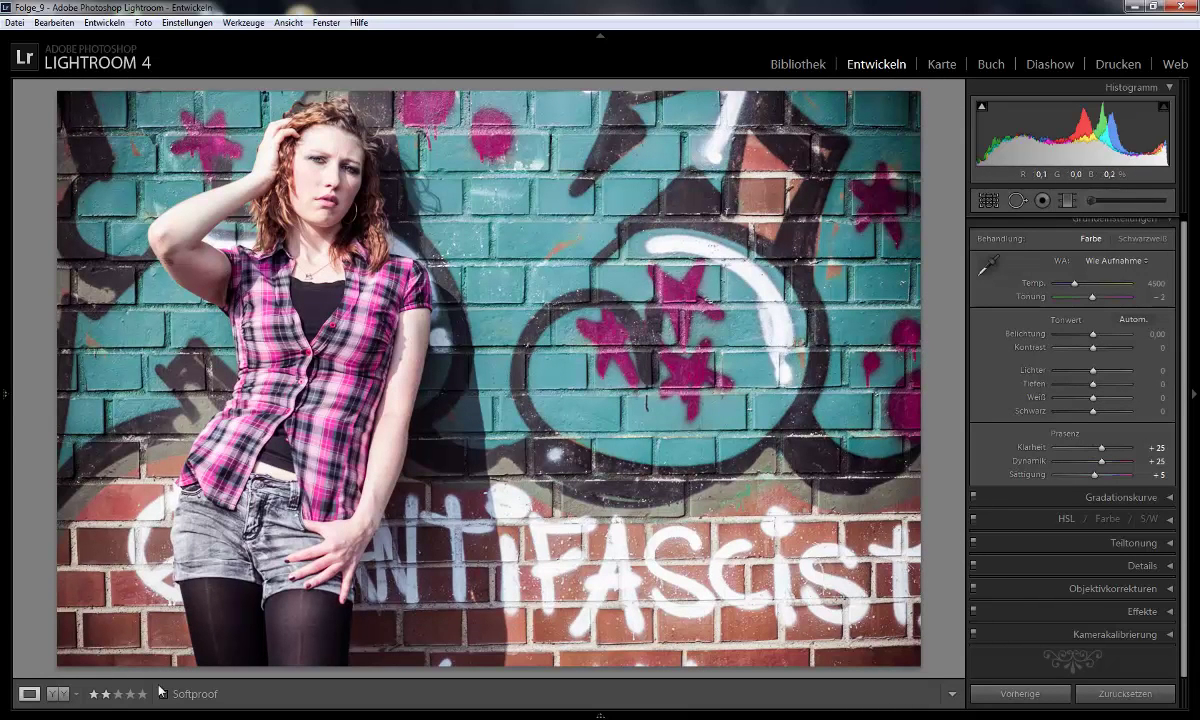
pyautogui.click(58, 694)
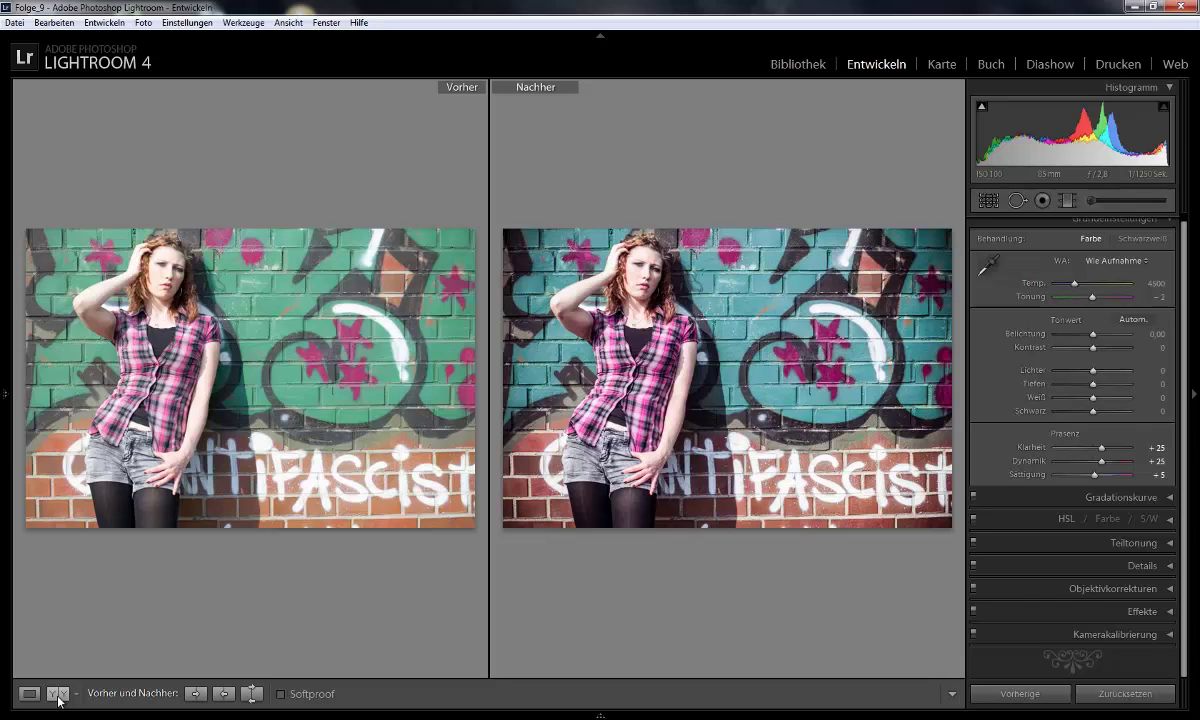
pyautogui.click(58, 699)
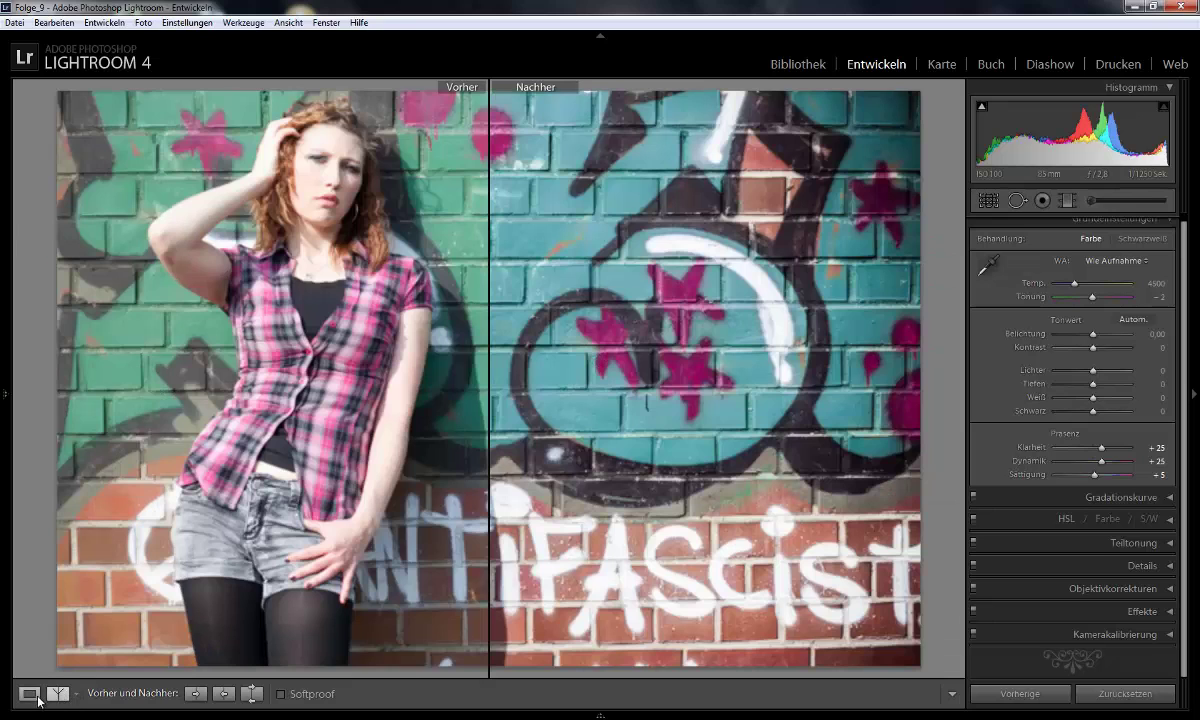
pyautogui.click(57, 697)
pyautogui.click(29, 693)
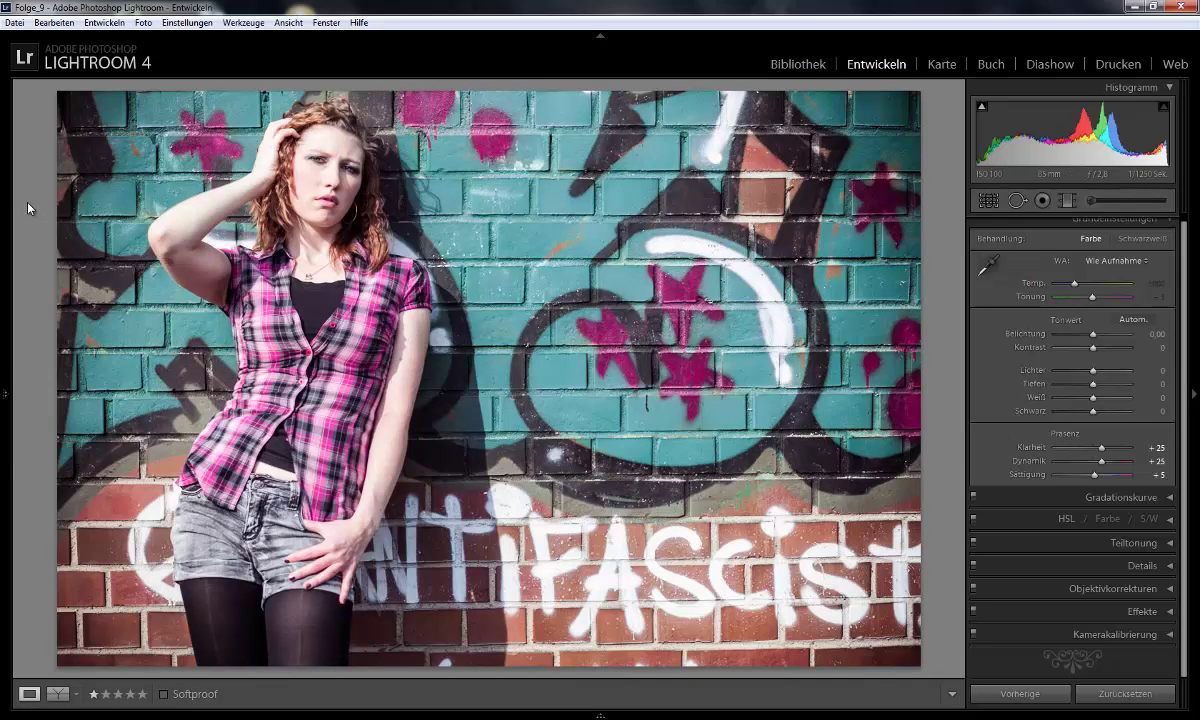
pyautogui.press('Right')
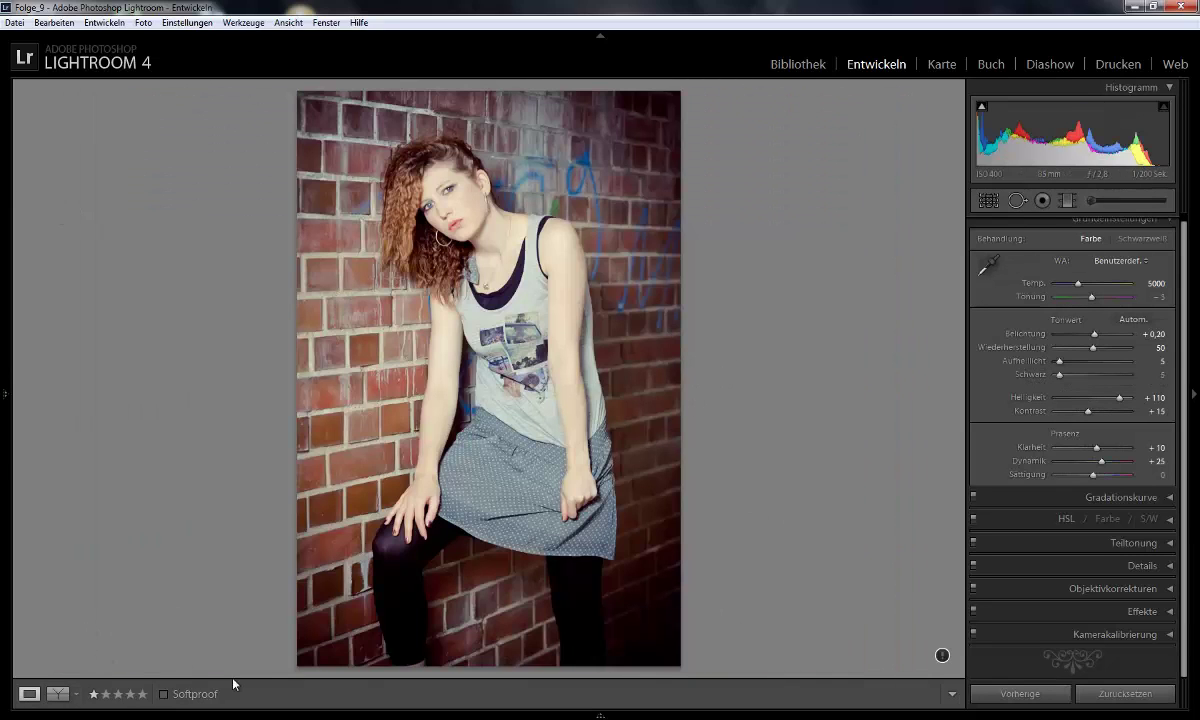
# Step: Reset the seated portrait's settings and enter a white balance temperature of 4900
pyautogui.click(1124, 694)
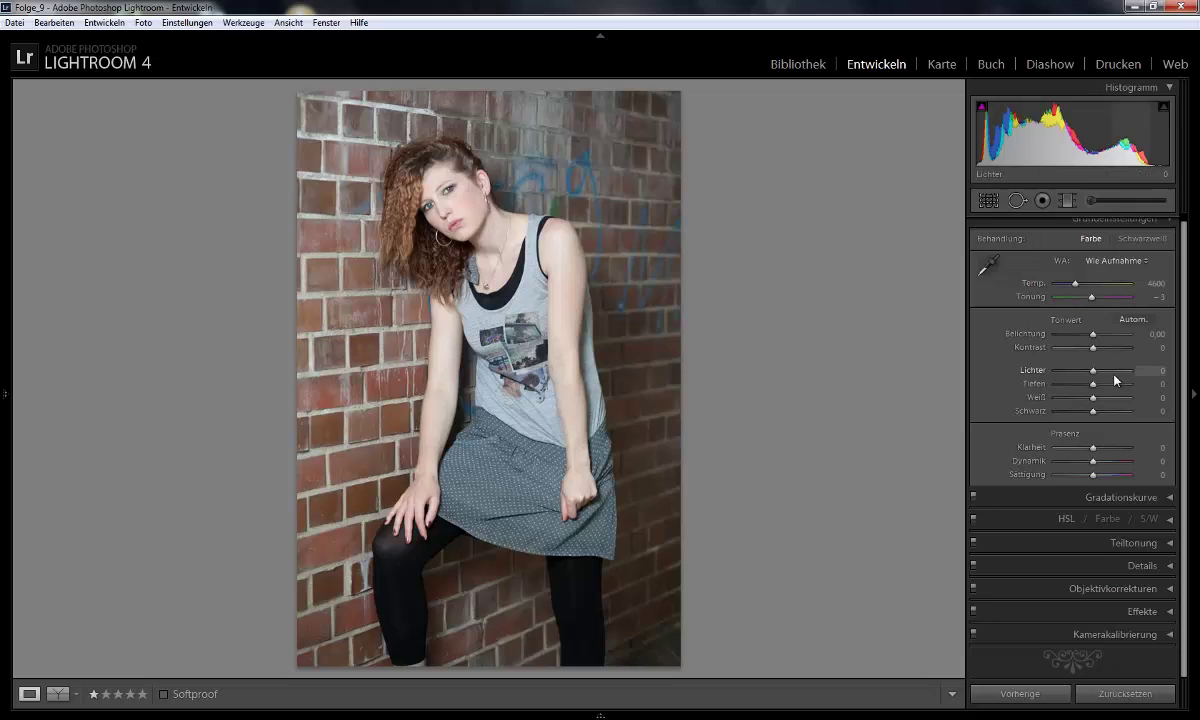
pyautogui.click(1150, 286)
pyautogui.write('4900')
pyautogui.press('Return')
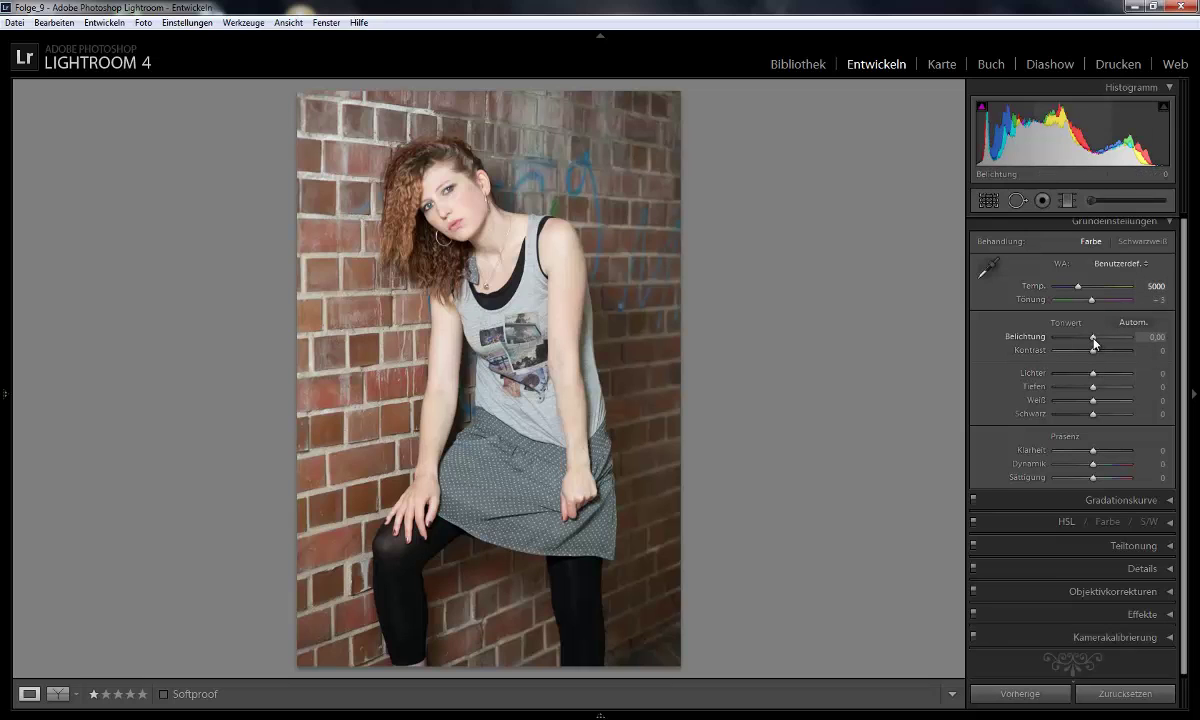
# Step: Set exposure to +0.20, clarity to +10 and vibrance to +25
pyautogui.moveTo(1093, 339); pyautogui.dragTo(1095, 342)
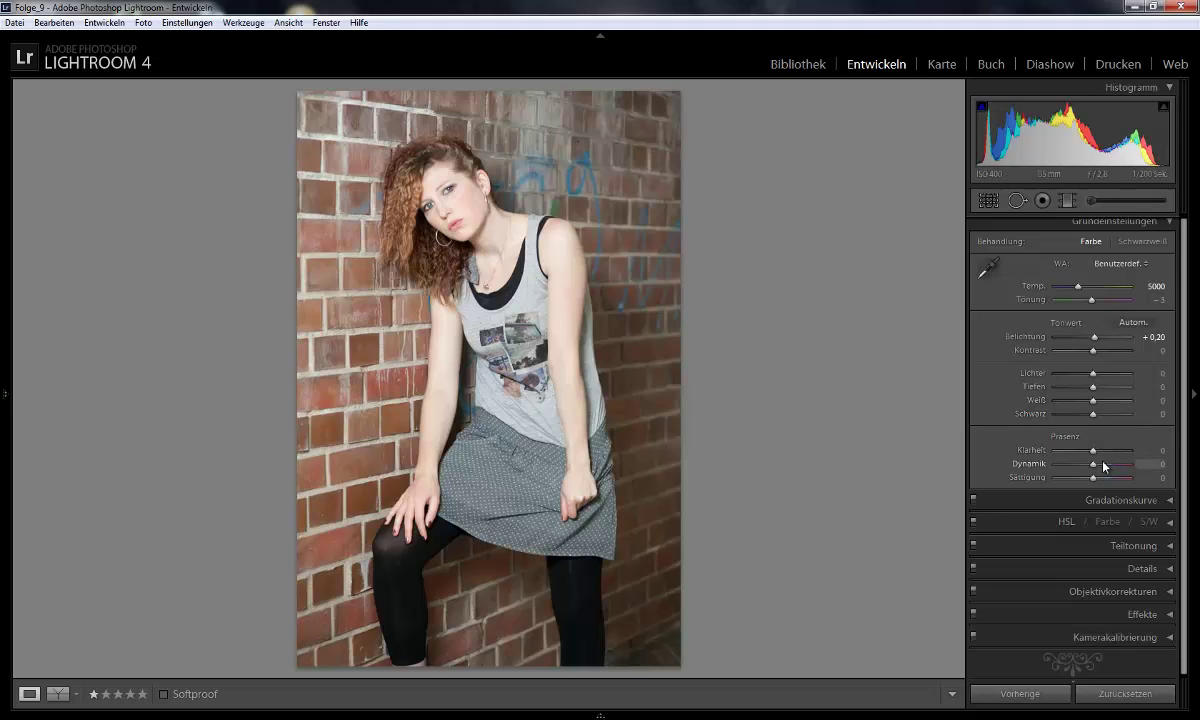
pyautogui.moveTo(1093, 451); pyautogui.dragTo(1097, 464)
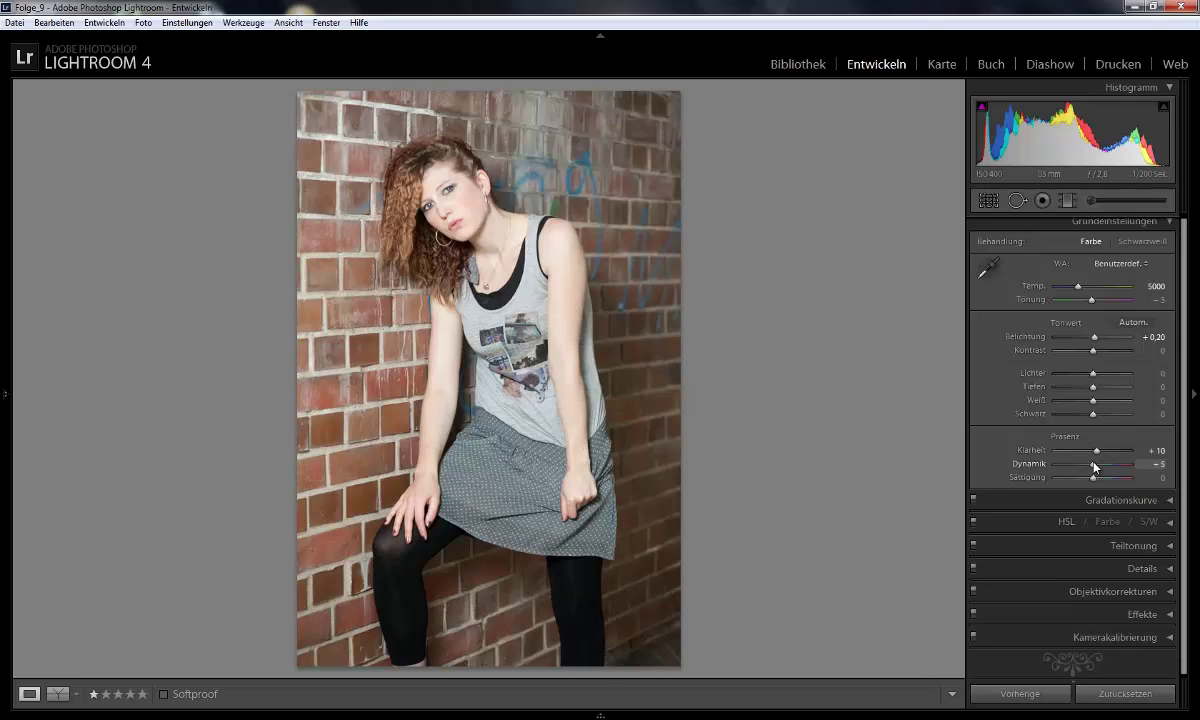
pyautogui.press('Up')
pyautogui.press('Up')
pyautogui.press('Down')
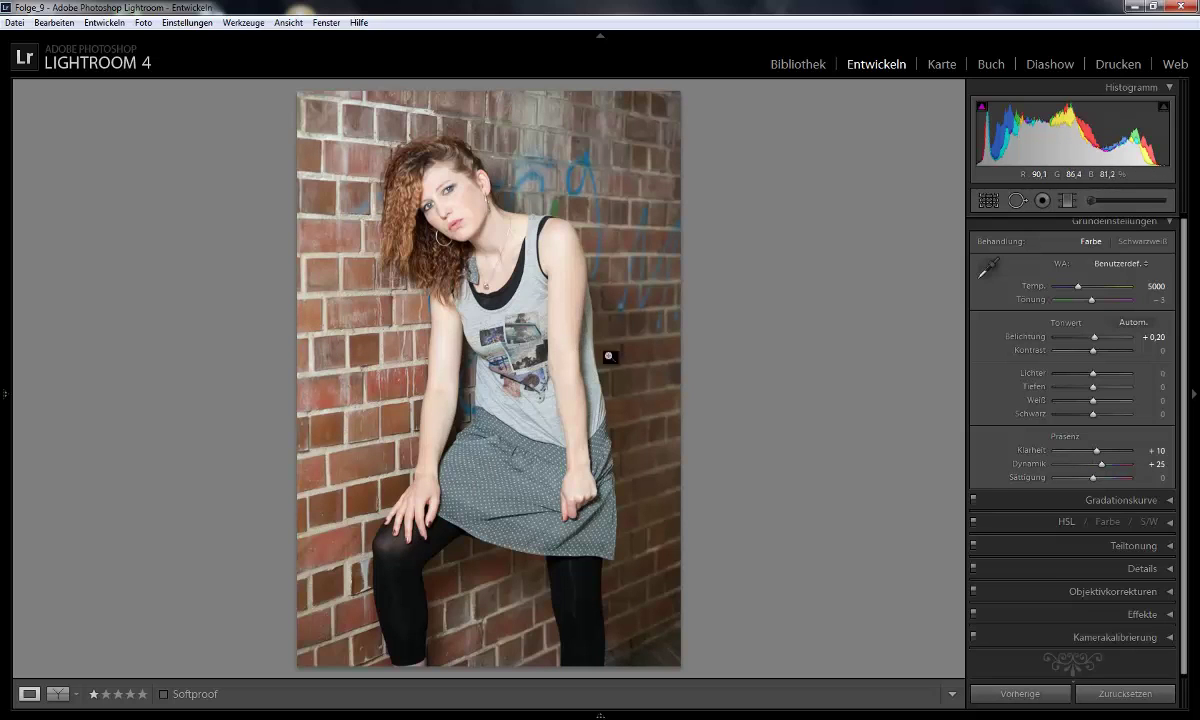
# Step: Set tone curve highlights to −25, light midtones to −25 and dark midtones to −45
pyautogui.click(1168, 499)
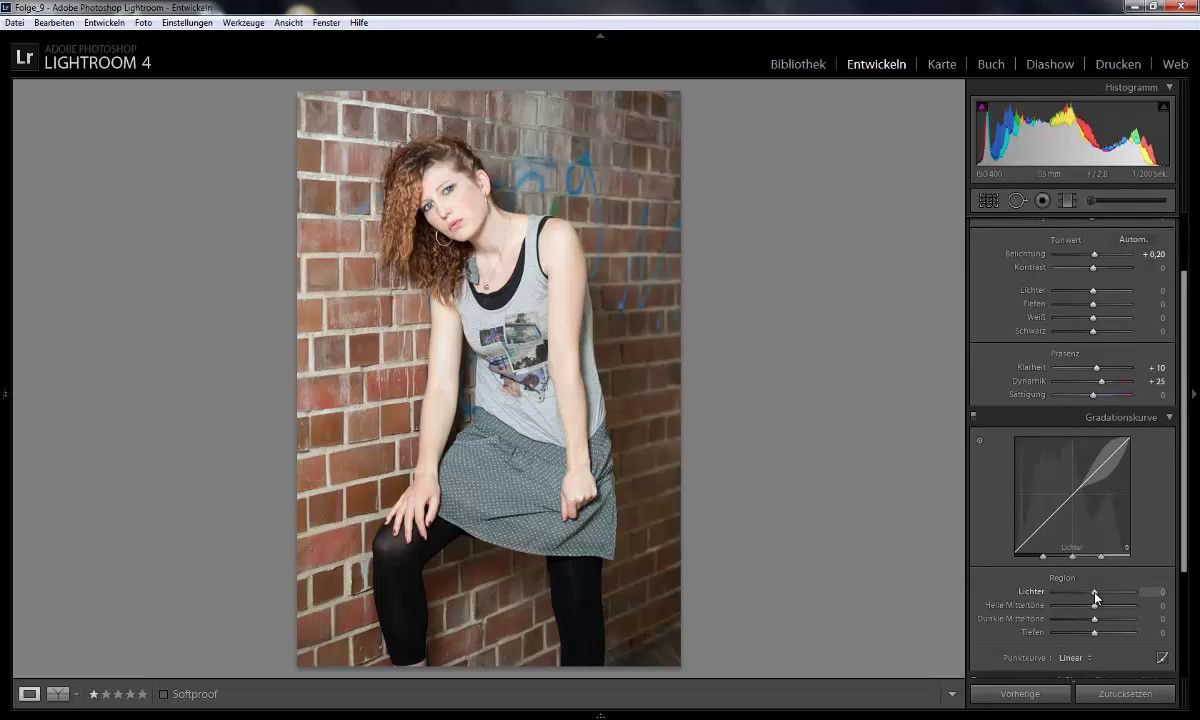
pyautogui.moveTo(1094, 592); pyautogui.dragTo(1090, 592)
pyautogui.press('Down')
pyautogui.press('Down')
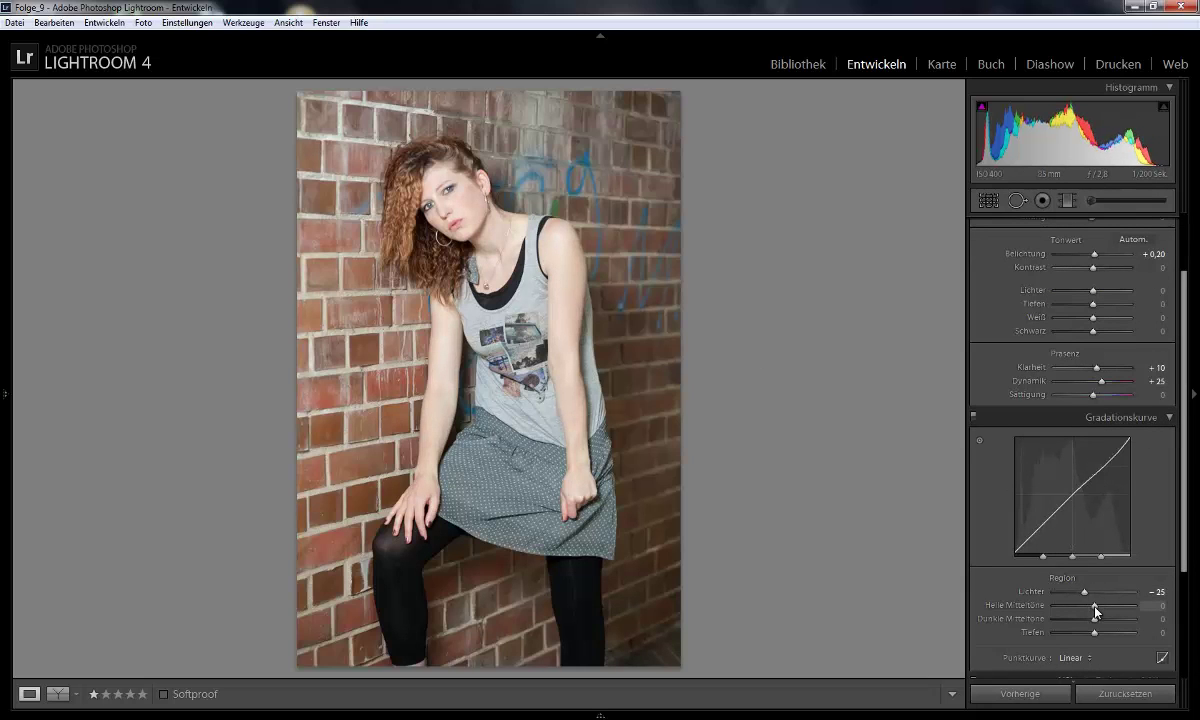
pyautogui.press('Down')
pyautogui.press('Down')
pyautogui.press('Down')
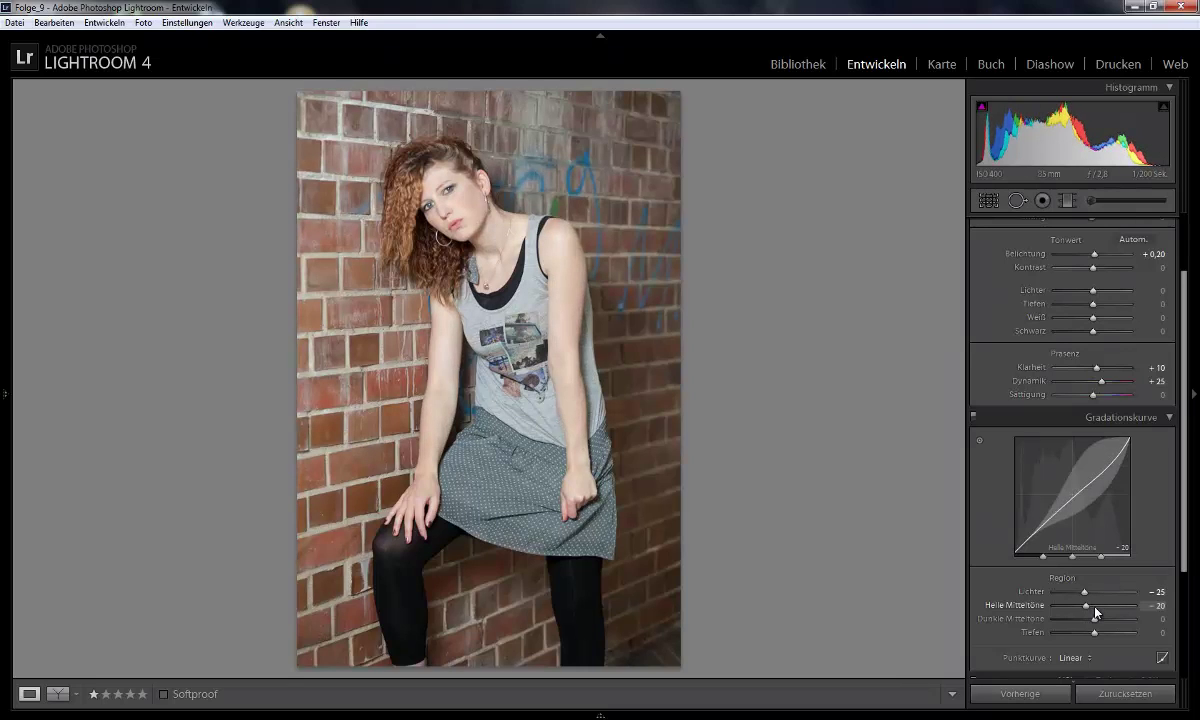
pyautogui.press('Down')
pyautogui.press('Down')
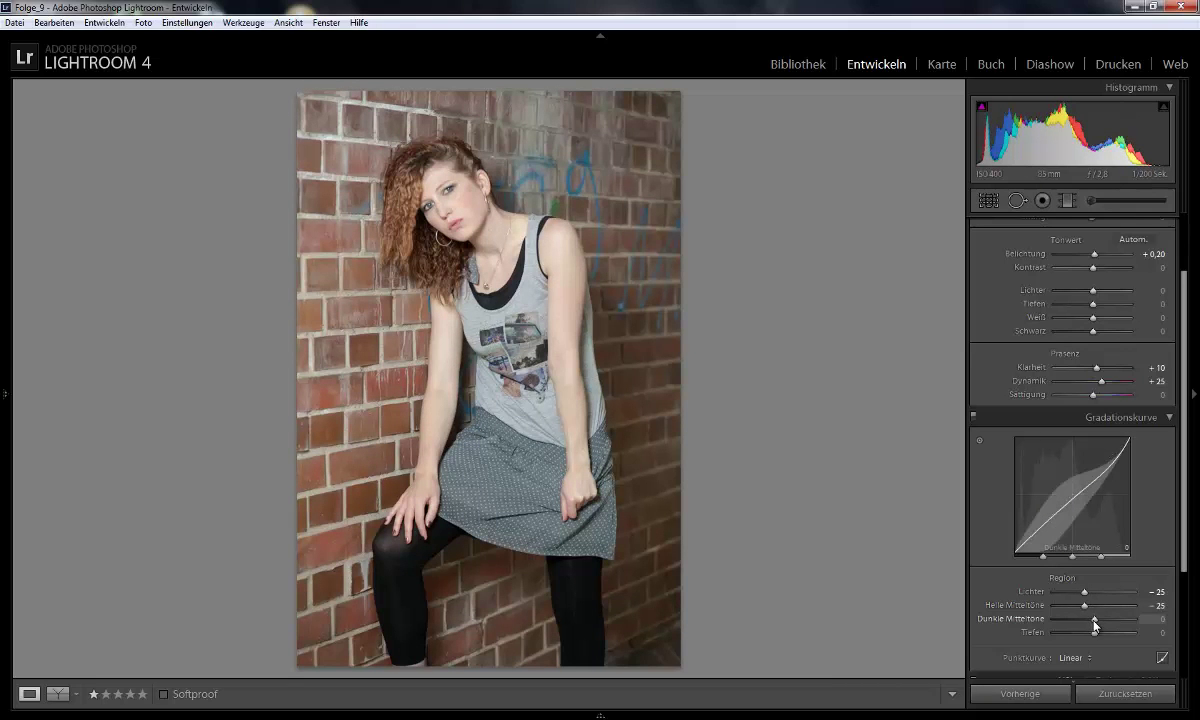
pyautogui.press('Down')
pyautogui.press('Down')
pyautogui.press('Down')
pyautogui.press('Down')
pyautogui.press('Down')
pyautogui.press('Down')
pyautogui.press('Down')
pyautogui.press('Down')
pyautogui.press('Down')
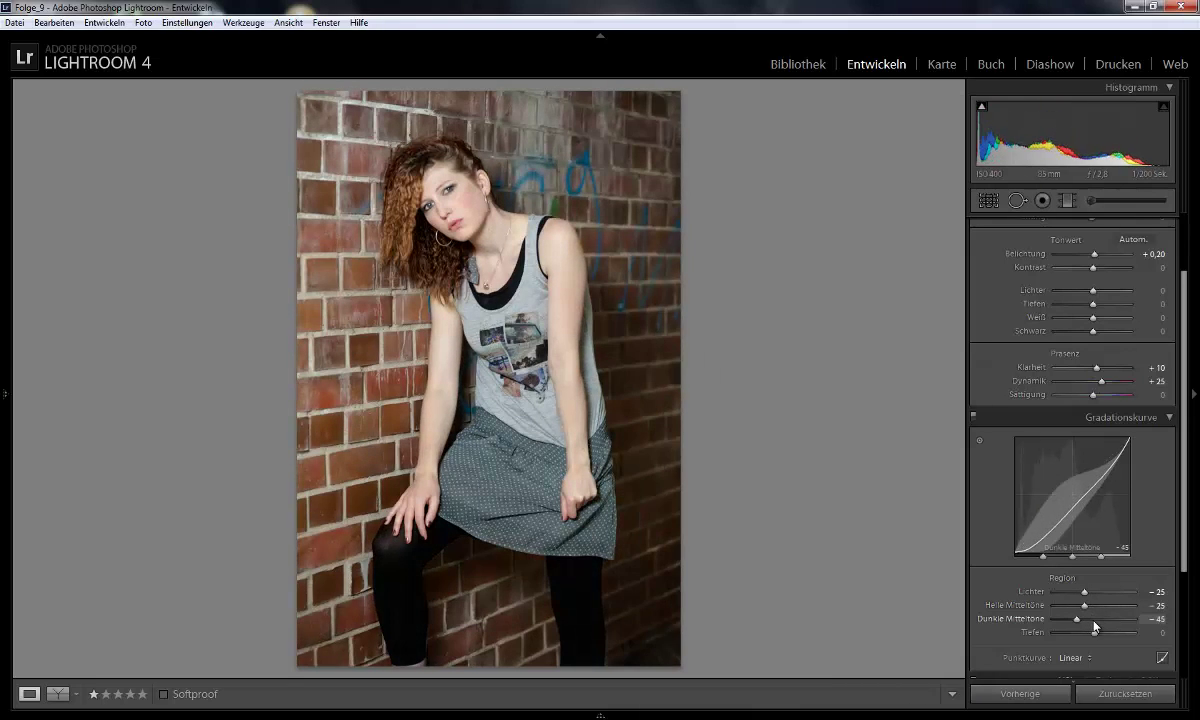
# Step: Set tone curve shadows to +45 and raise exposure to +0.50
pyautogui.press('Up')
pyautogui.press('Up')
pyautogui.press('Up')
pyautogui.press('Up')
pyautogui.press('Up')
pyautogui.press('Up')
pyautogui.press('Up')
pyautogui.press('Up')
pyautogui.press('Up')
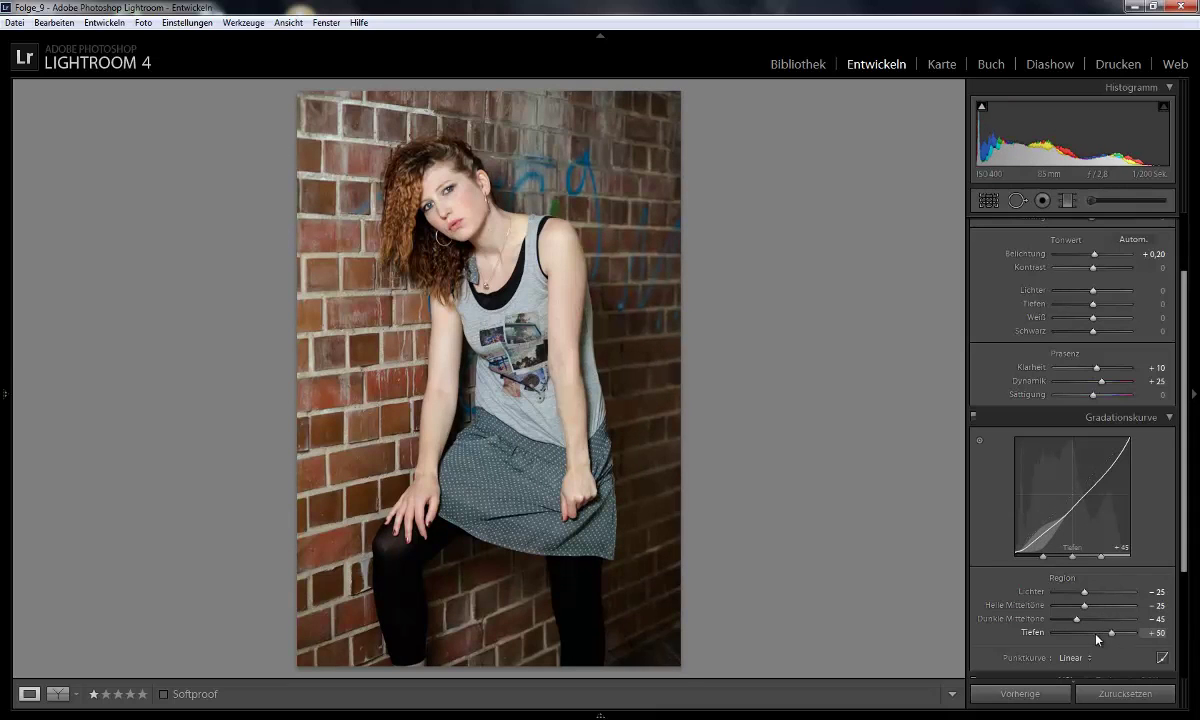
pyautogui.press('Down')
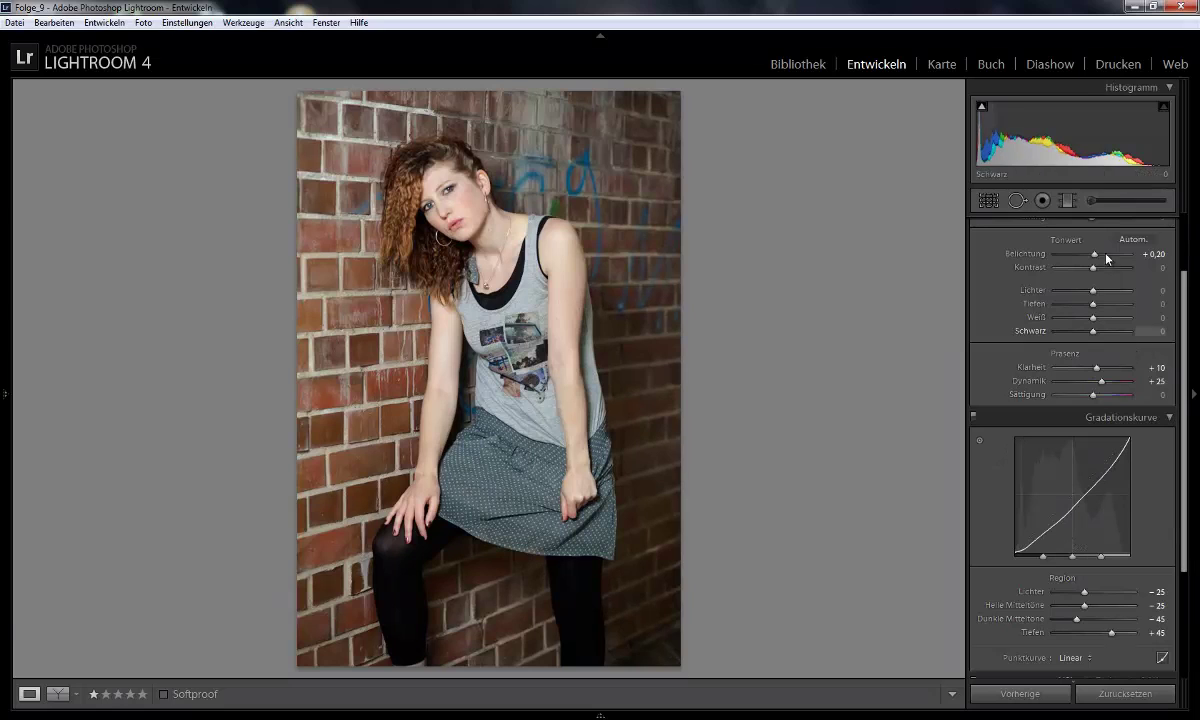
pyautogui.press('Up')
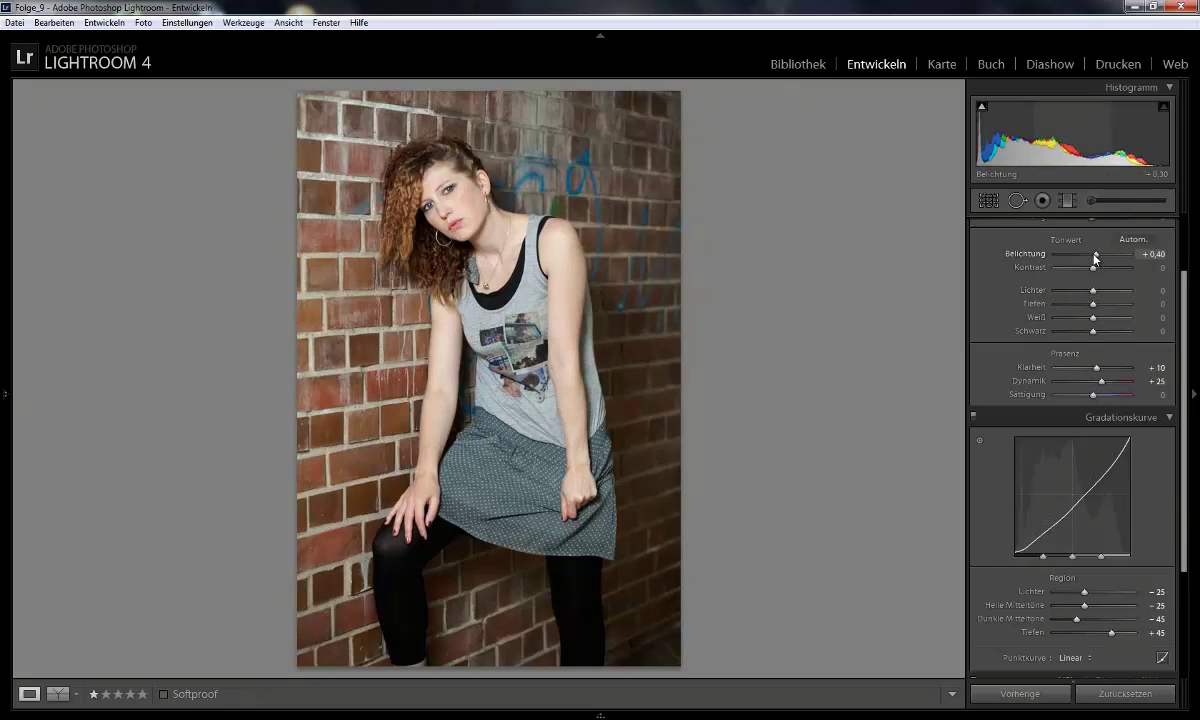
pyautogui.press('Up')
pyautogui.press('Up')
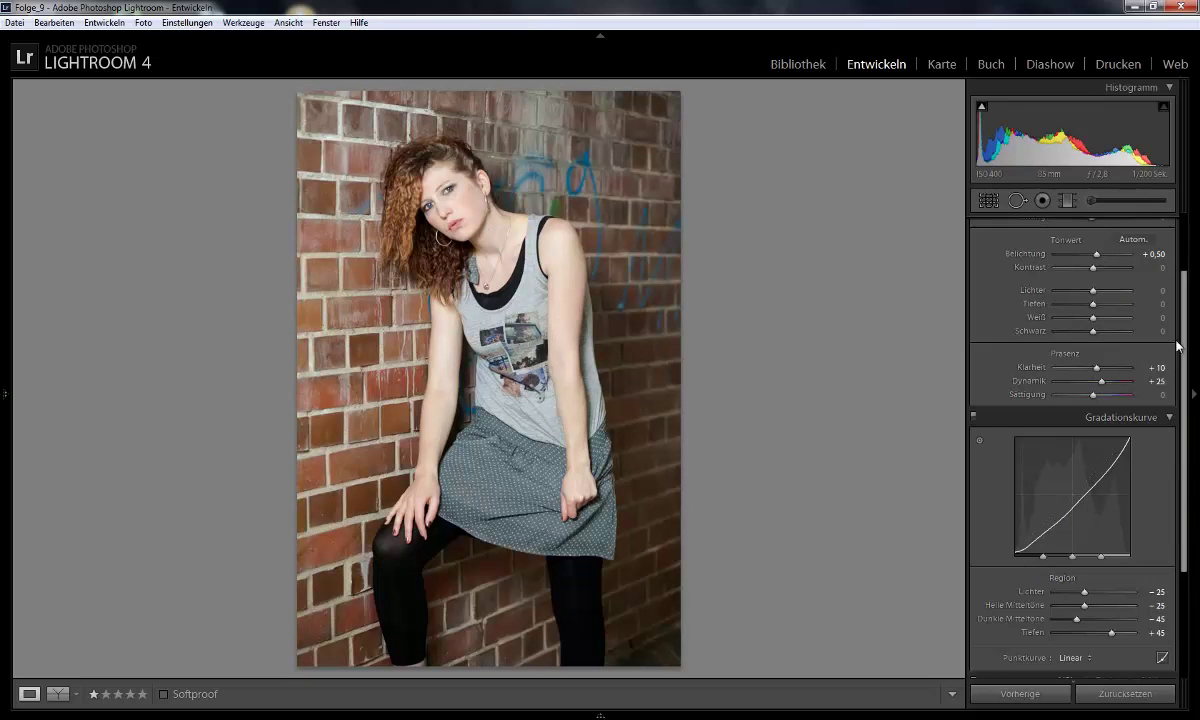
# Step: Raise basic Highlights to +15, trying a shadows change and resetting it to 0
pyautogui.scroll(2, 1176, 343)
pyautogui.moveTo(1093, 383); pyautogui.dragTo(1099, 382)
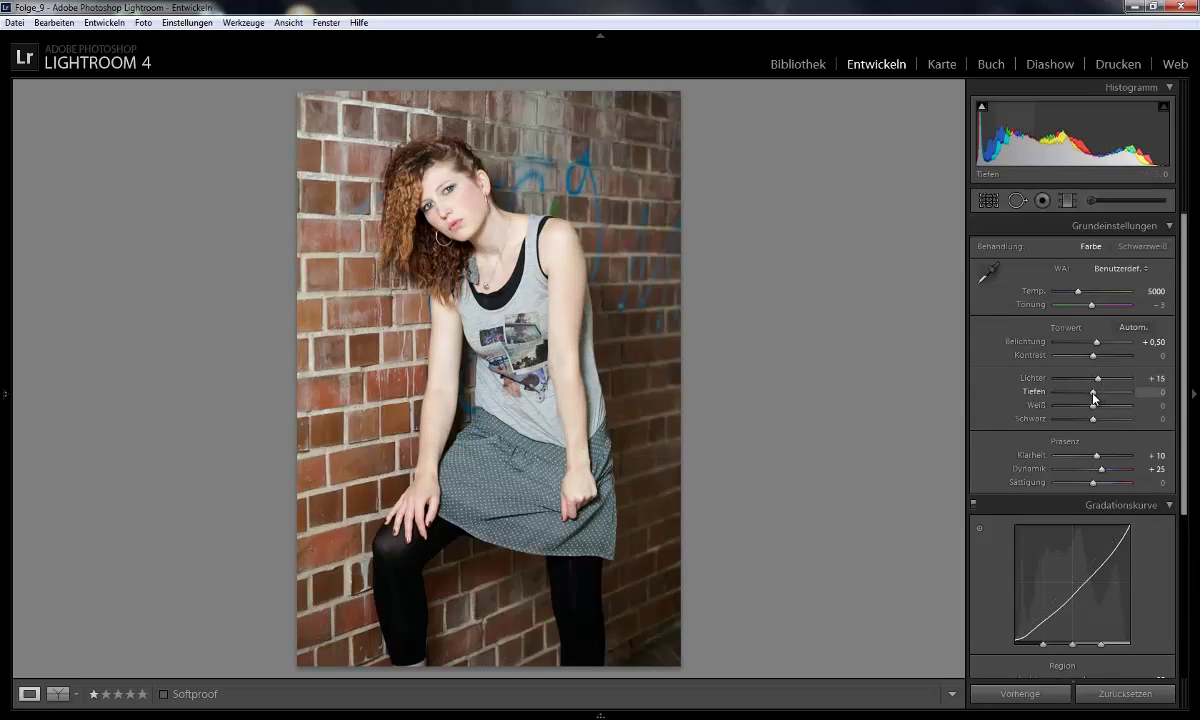
pyautogui.moveTo(1093, 392); pyautogui.dragTo(1079, 392)
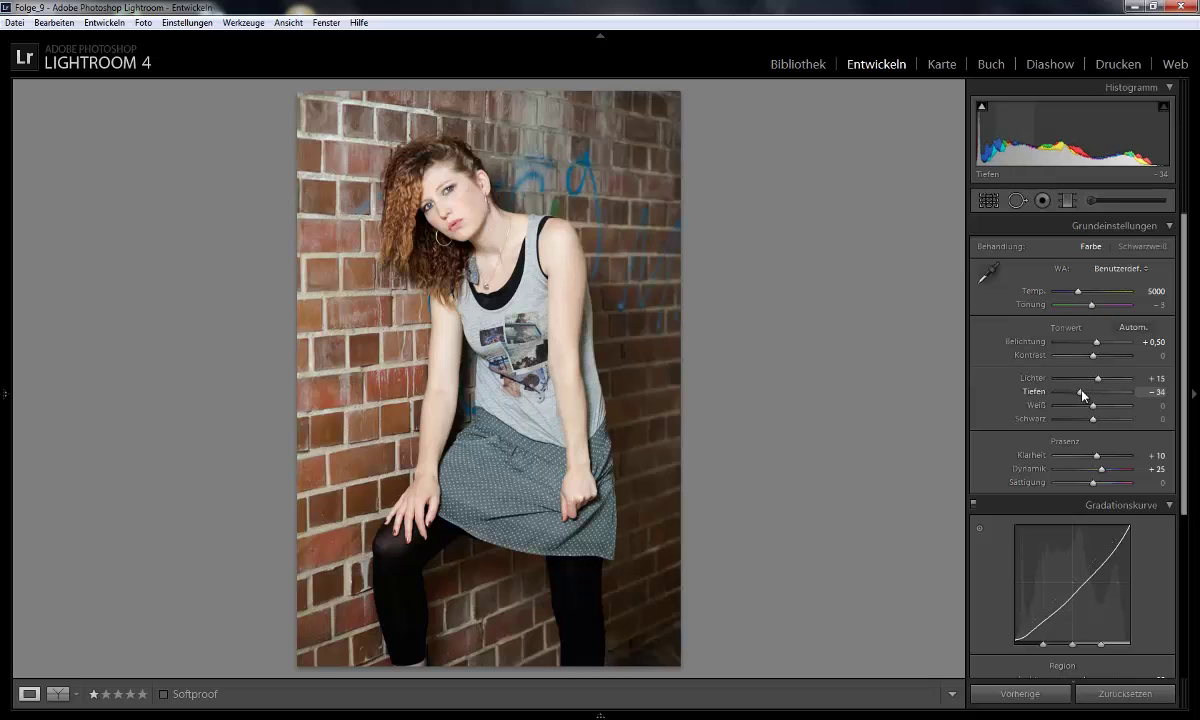
pyautogui.doubleClick(1079, 392)
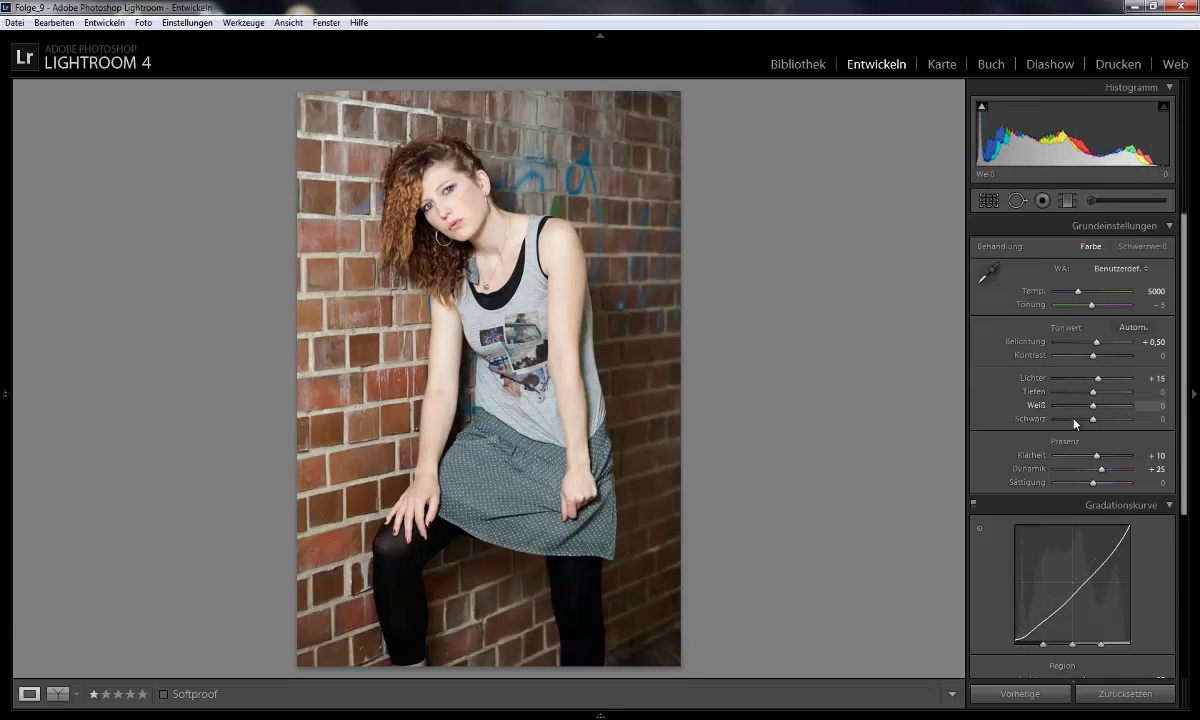
# Step: Apply the Medium Contrast point curve and collapse the Tone Curve panel
pyautogui.scroll(-2, 1168, 536)
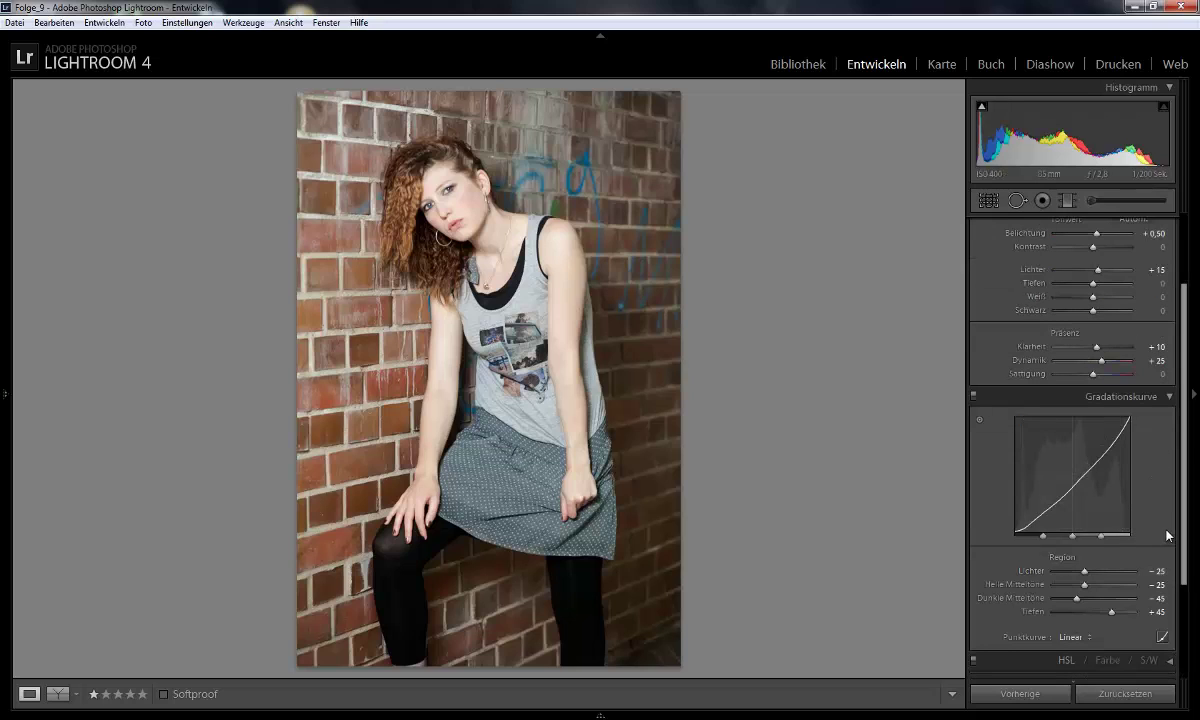
pyautogui.click(1072, 637)
pyautogui.click(1076, 672)
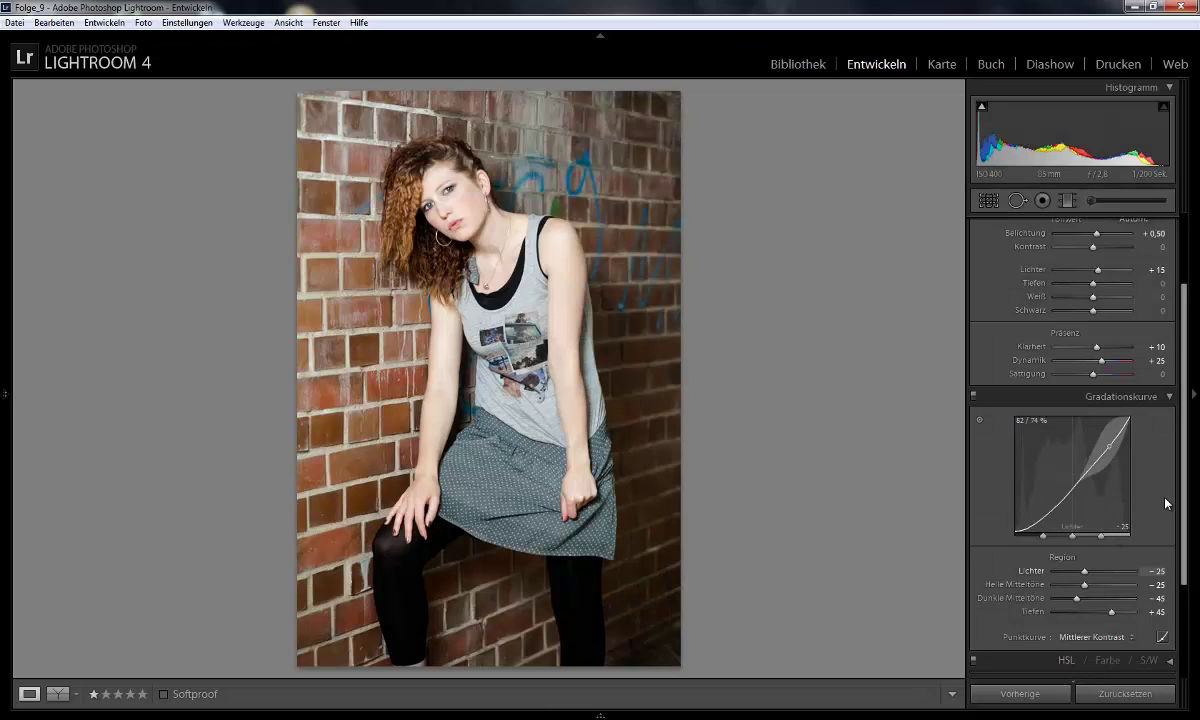
pyautogui.click(1166, 396)
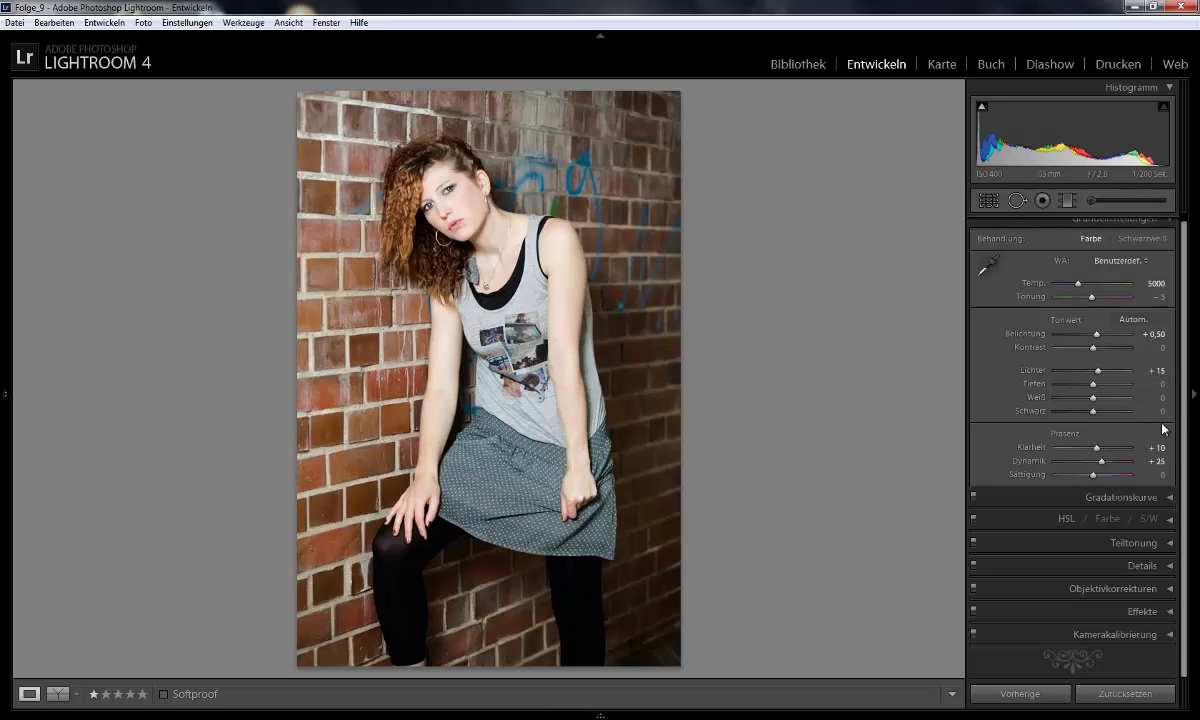
# Step: Drag on the lips with the HSL Saturation targeted tool, raising Red to +26 and Orange to +3
pyautogui.click(1168, 518)
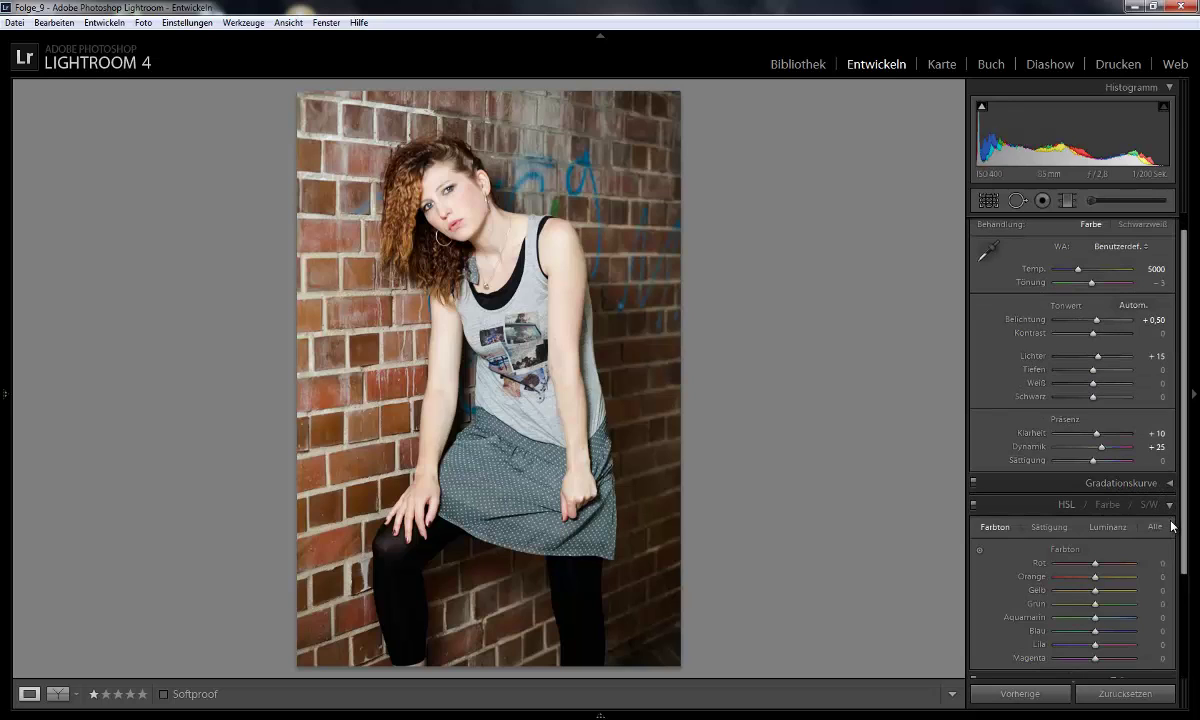
pyautogui.click(1050, 527)
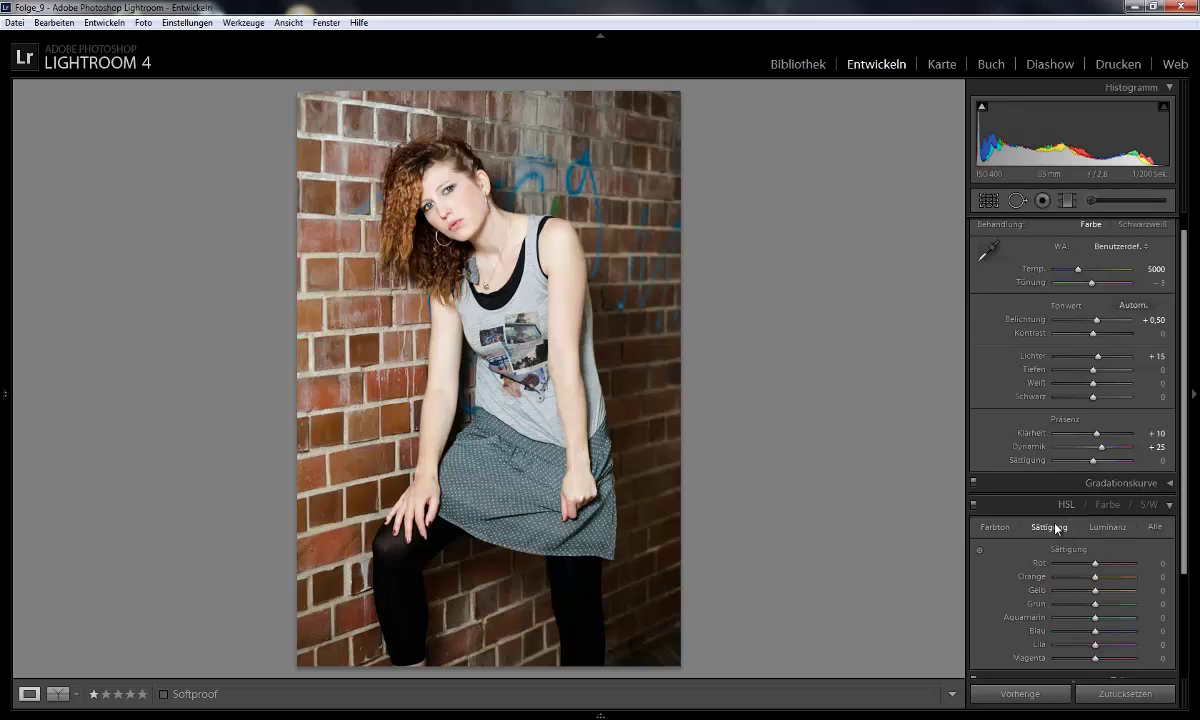
pyautogui.click(979, 550)
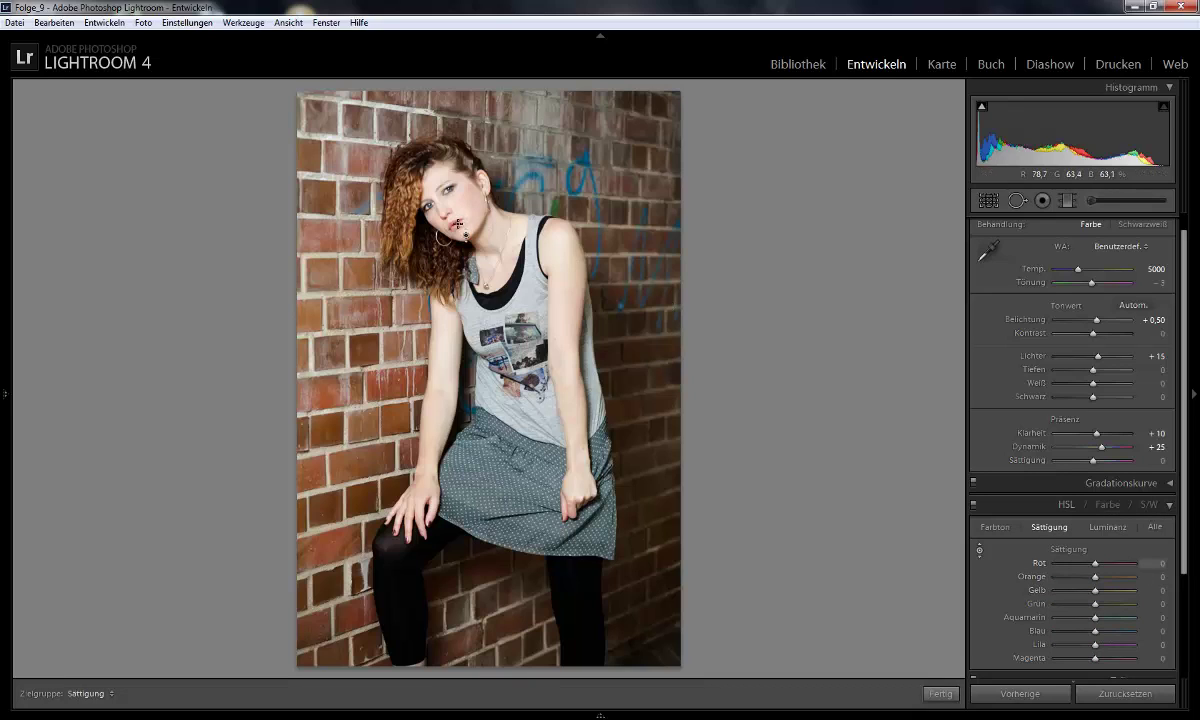
pyautogui.press('z')
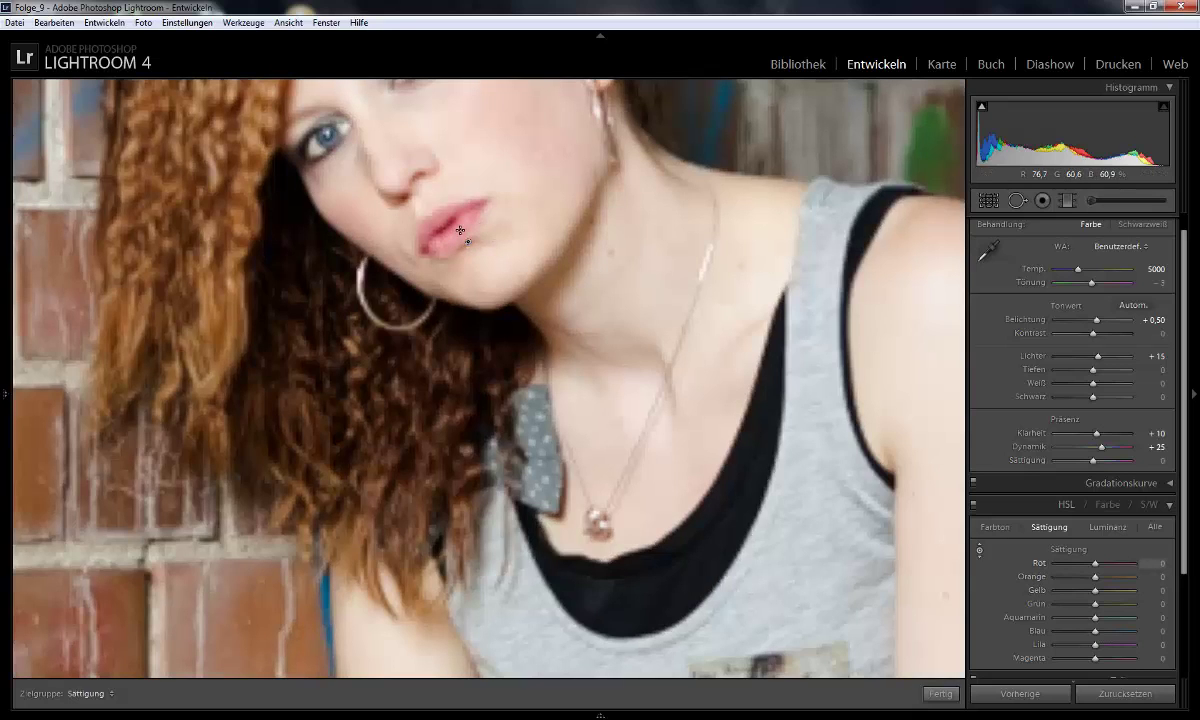
pyautogui.click(979, 550)
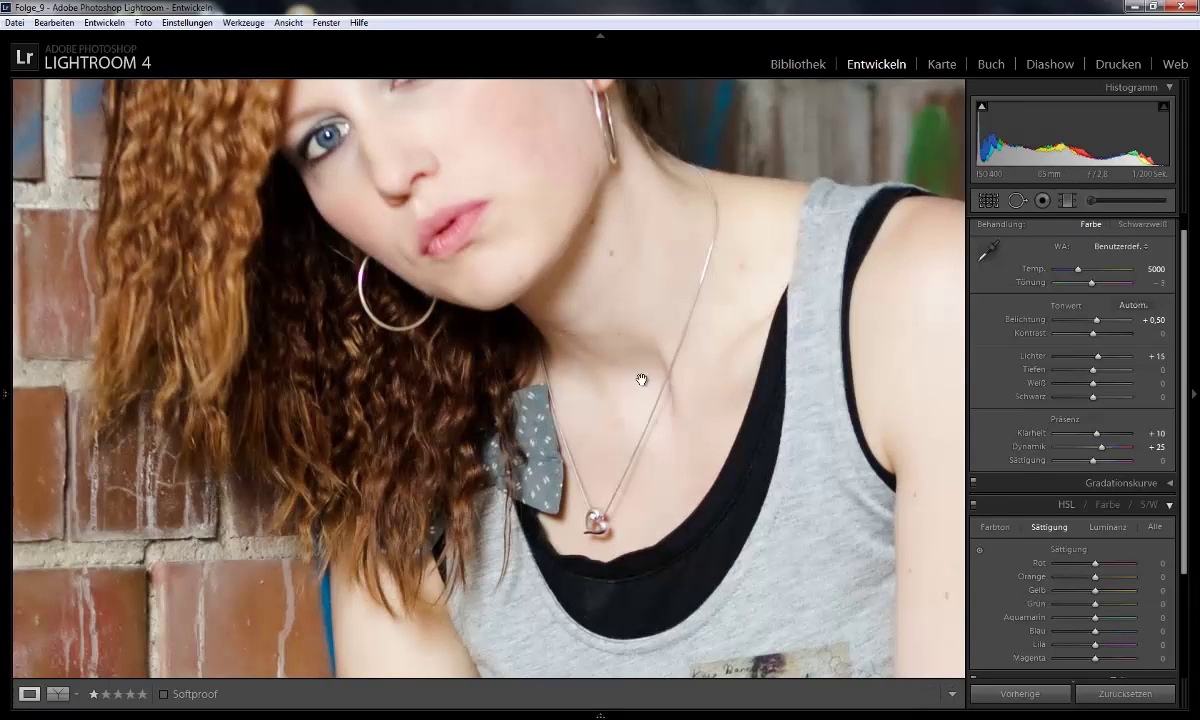
pyautogui.click(979, 550)
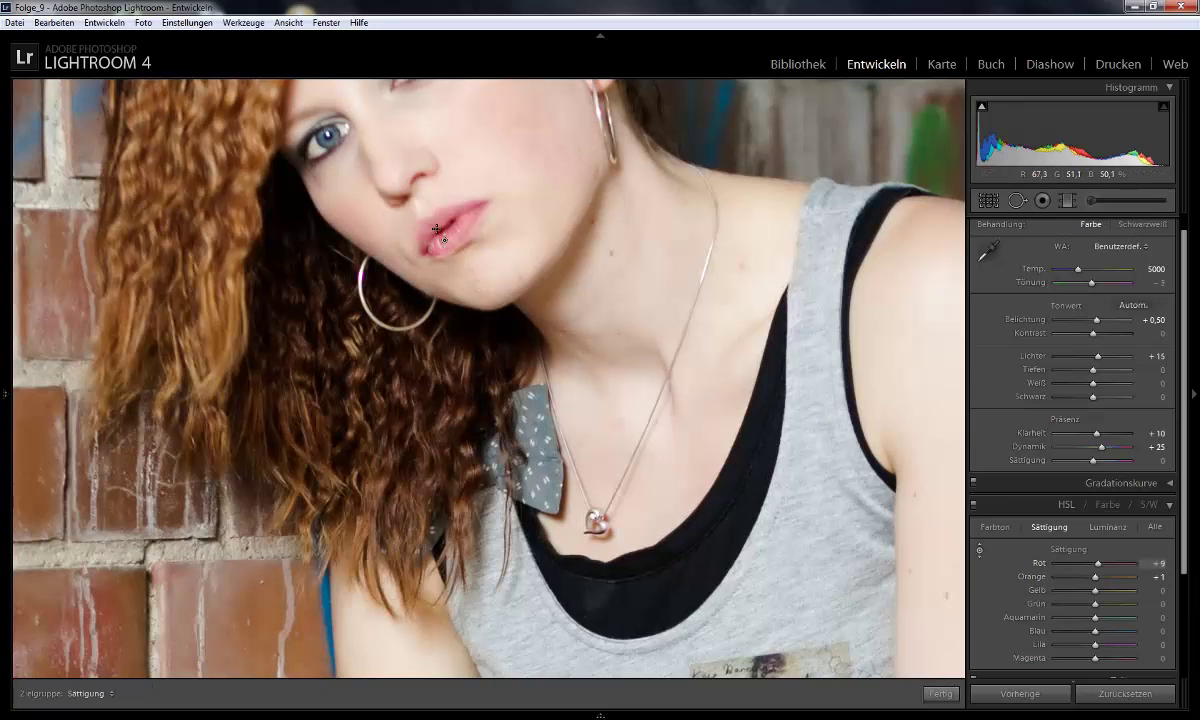
pyautogui.moveTo(428, 237); pyautogui.dragTo(440, 217)
pyautogui.press('z')
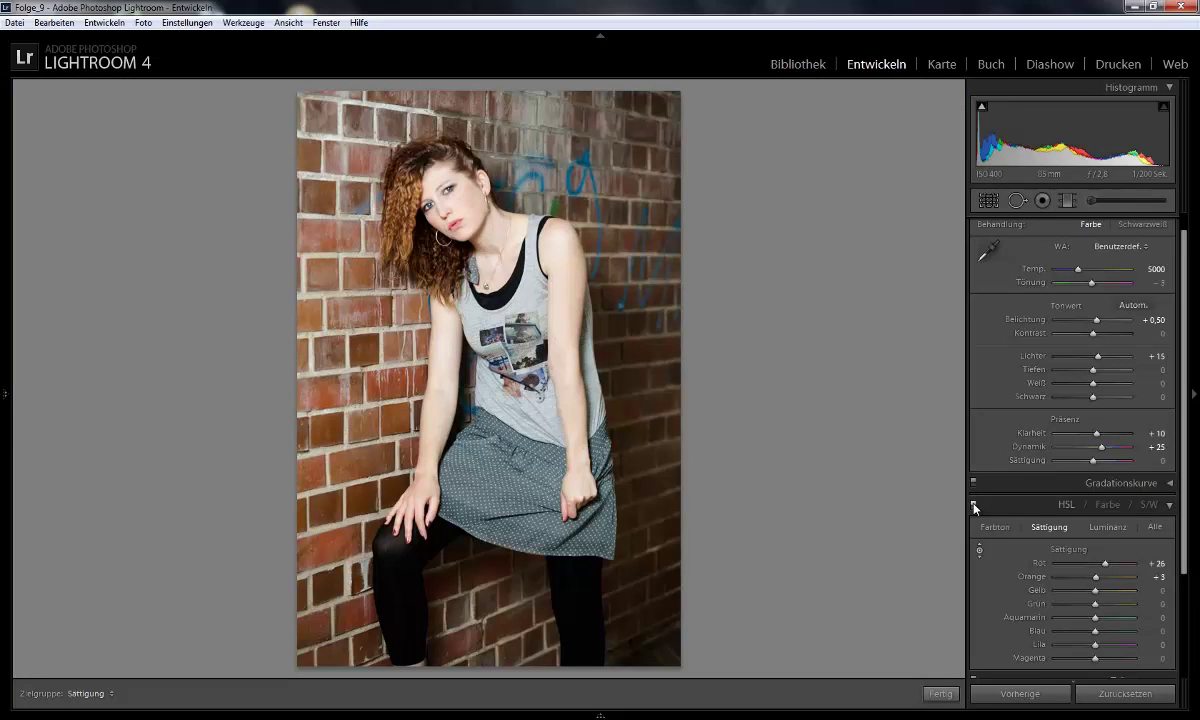
# Step: Give split-toning highlights and shadows a saturation of 25
pyautogui.click(1170, 506)
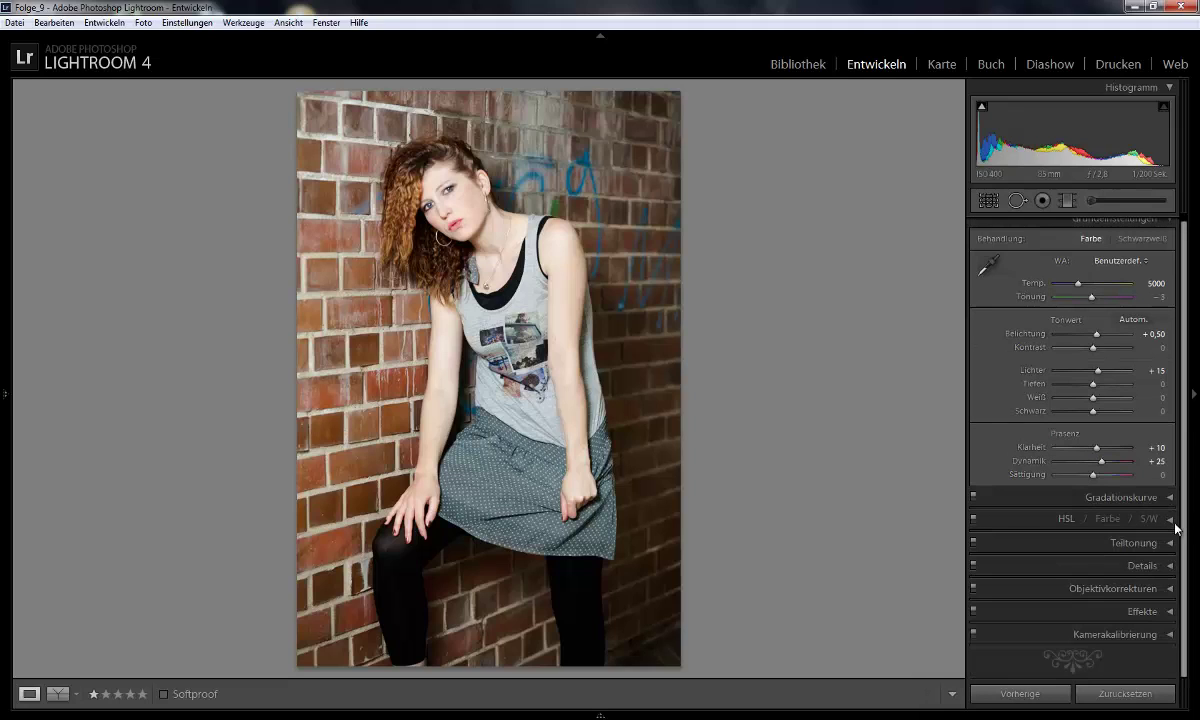
pyautogui.click(1169, 542)
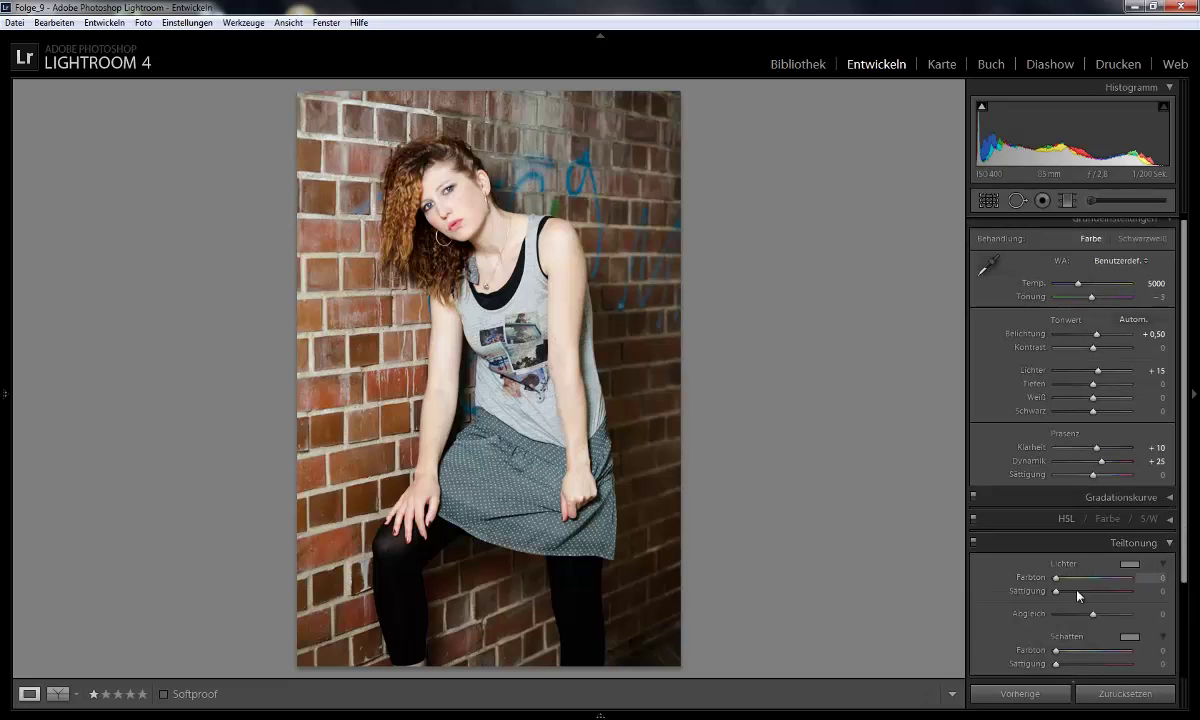
pyautogui.moveTo(1056, 591); pyautogui.dragTo(1075, 591)
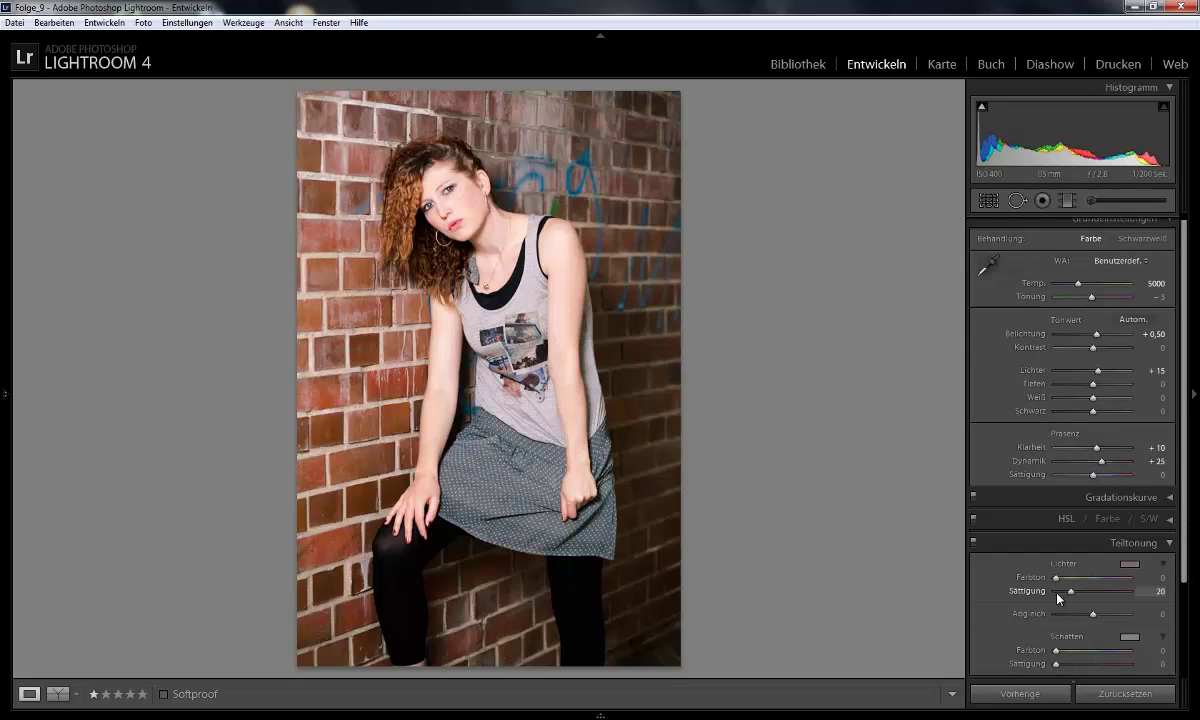
pyautogui.moveTo(1056, 663)
pyautogui.mouseDown()
pyautogui.moveTo(1070, 663)
pyautogui.moveTo(1060, 664)
pyautogui.mouseUp()
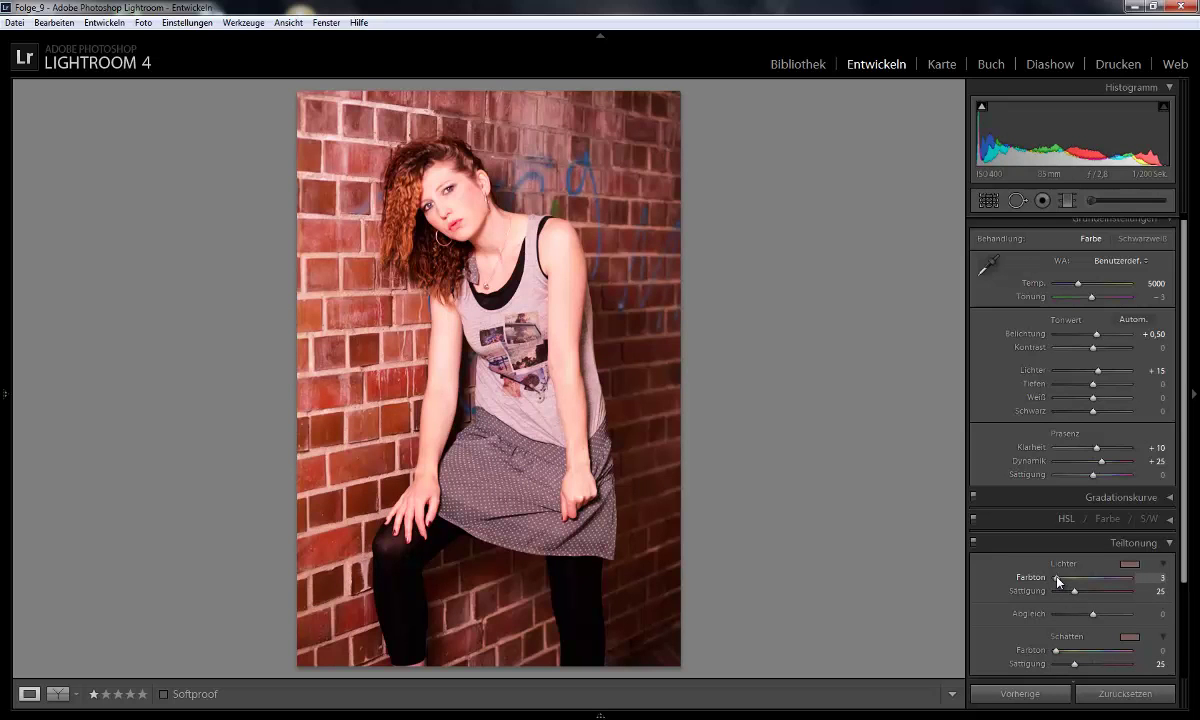
# Step: Set split-toning highlight hue to 70, shadow hue to 225 and balance to −25
pyautogui.moveTo(1058, 580); pyautogui.dragTo(1055, 581)
pyautogui.scroll(4, 1055, 581)
pyautogui.scroll(5, 1055, 581)
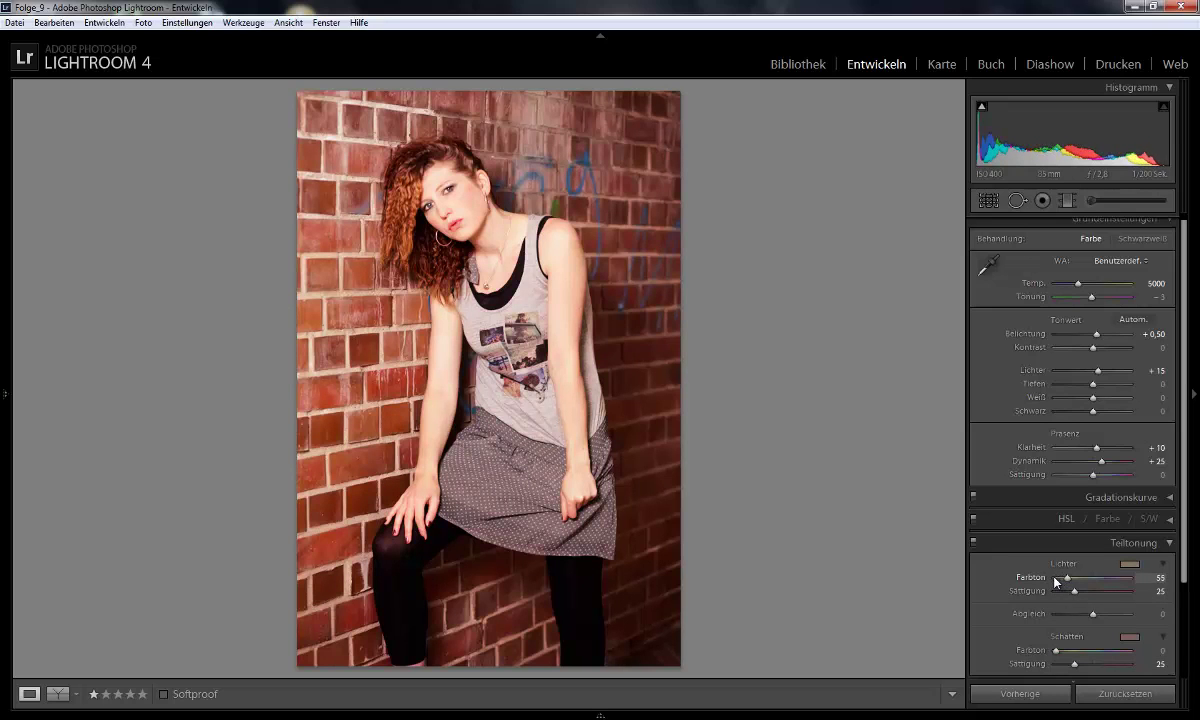
pyautogui.scroll(4, 1055, 581)
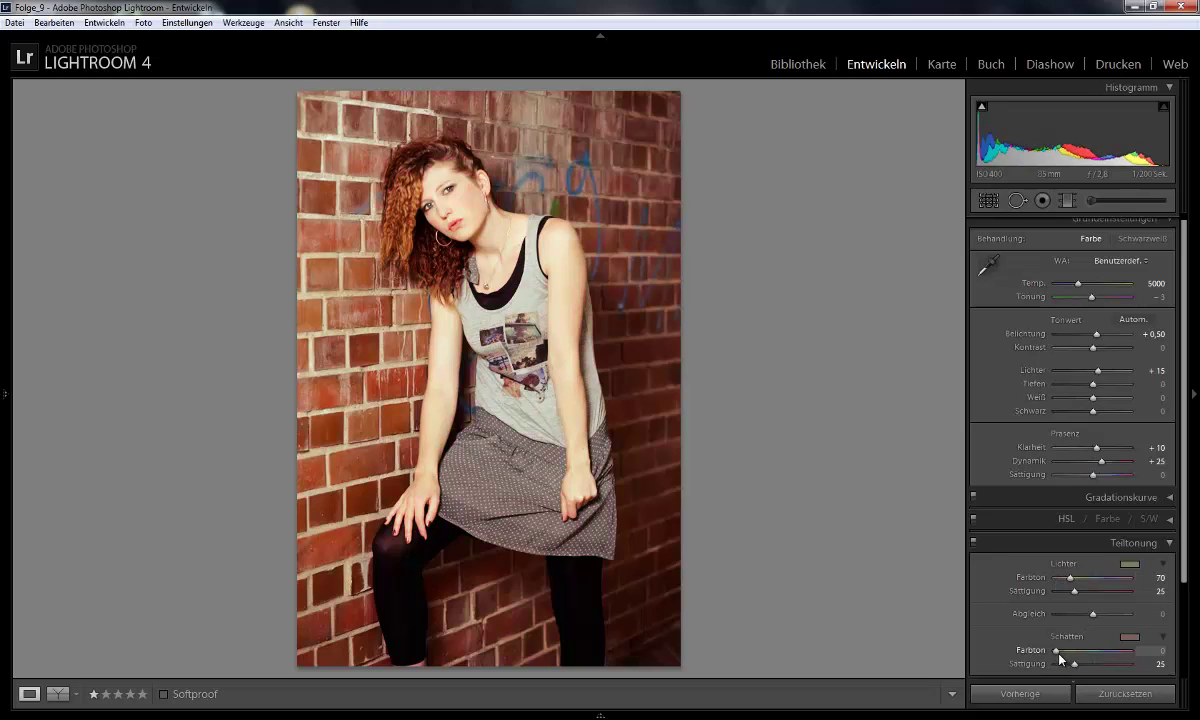
pyautogui.scroll(5, 1057, 651)
pyautogui.scroll(5, 1058, 656)
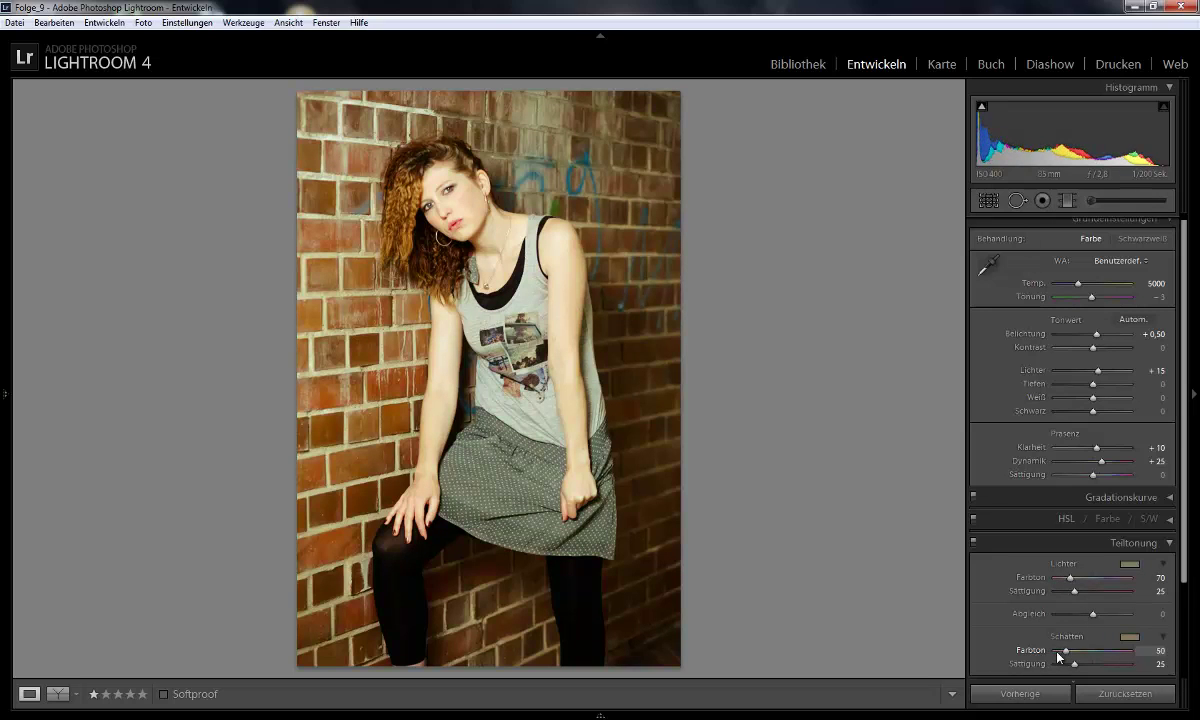
pyautogui.scroll(7, 1058, 651)
pyautogui.scroll(7, 1058, 651)
pyautogui.scroll(6, 1058, 651)
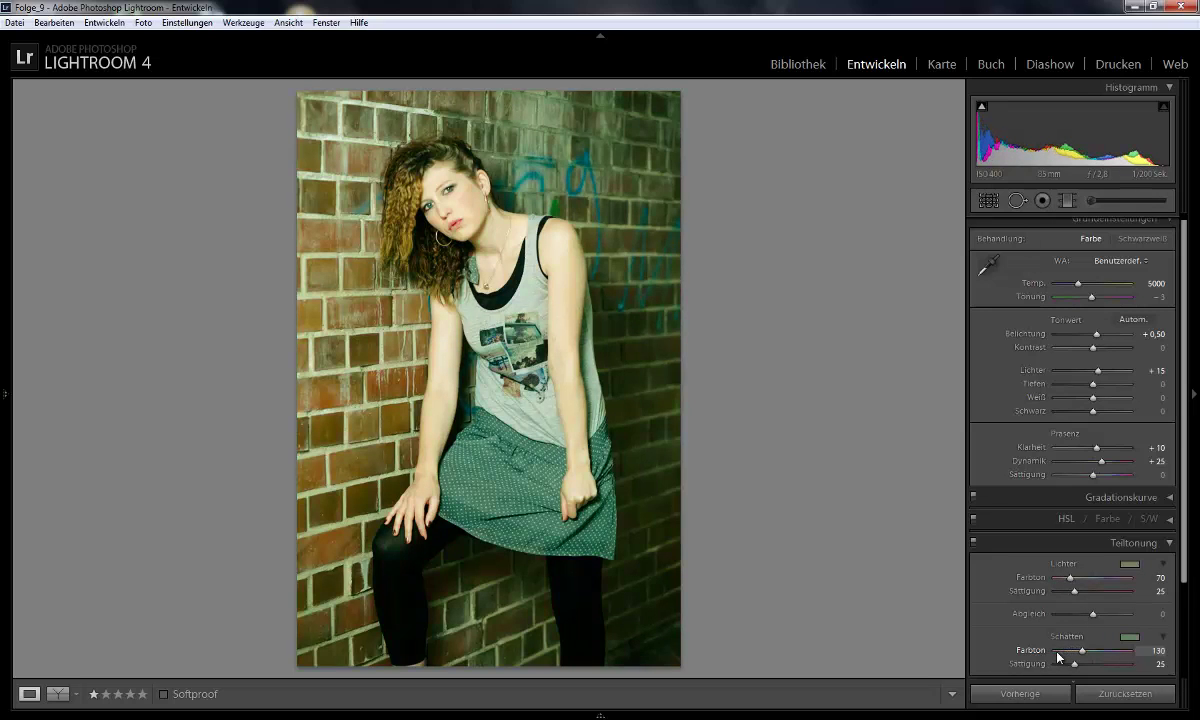
pyautogui.scroll(6, 1058, 651)
pyautogui.scroll(6, 1058, 651)
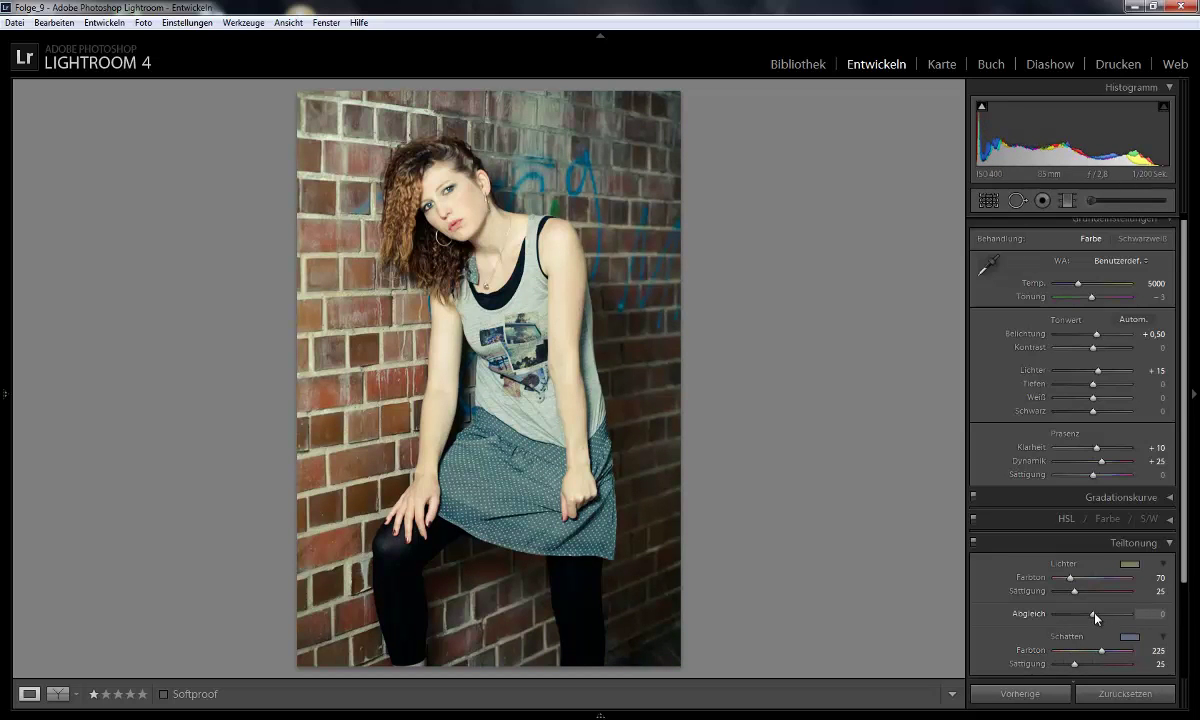
pyautogui.scroll(-2, 1096, 615)
pyautogui.scroll(-5, 1096, 618)
# Step: Collapse Split Toning and toggle it off and on to compare the effect
pyautogui.click(1171, 544)
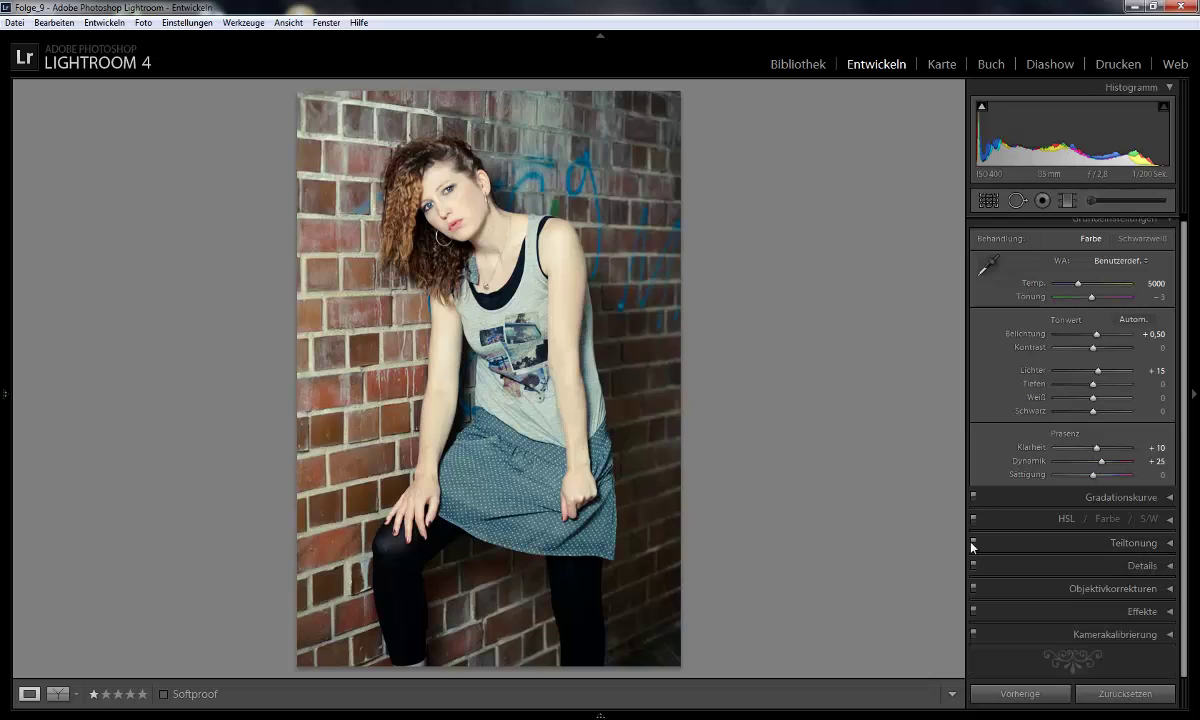
pyautogui.click(974, 543)
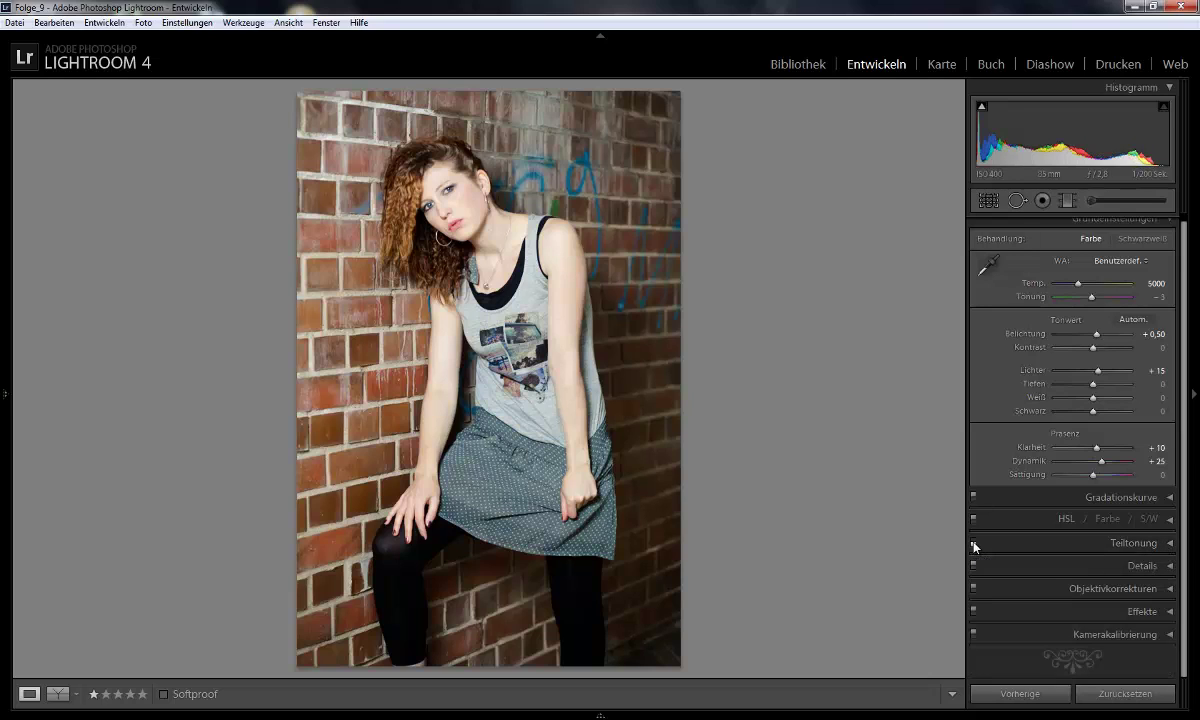
pyautogui.click(974, 543)
# Step: Raise the Detail sharpening amount from 25 to 55
pyautogui.click(1169, 566)
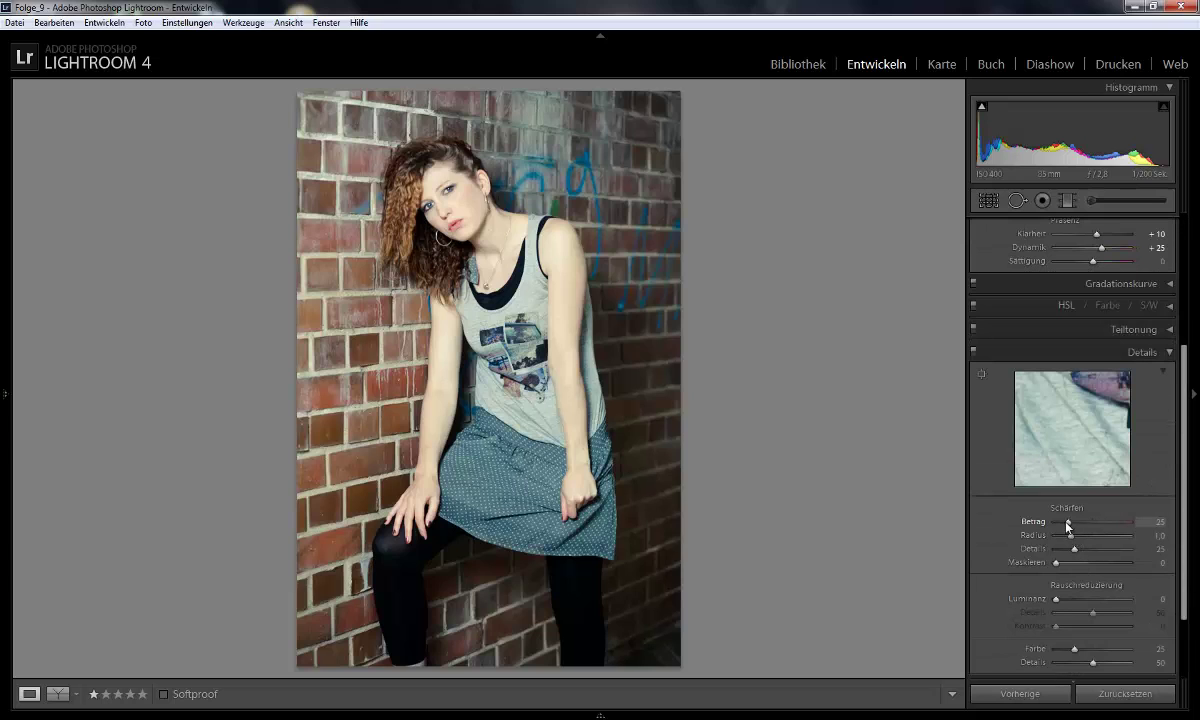
pyautogui.moveTo(1072, 528); pyautogui.dragTo(1074, 527)
pyautogui.click(1090, 352)
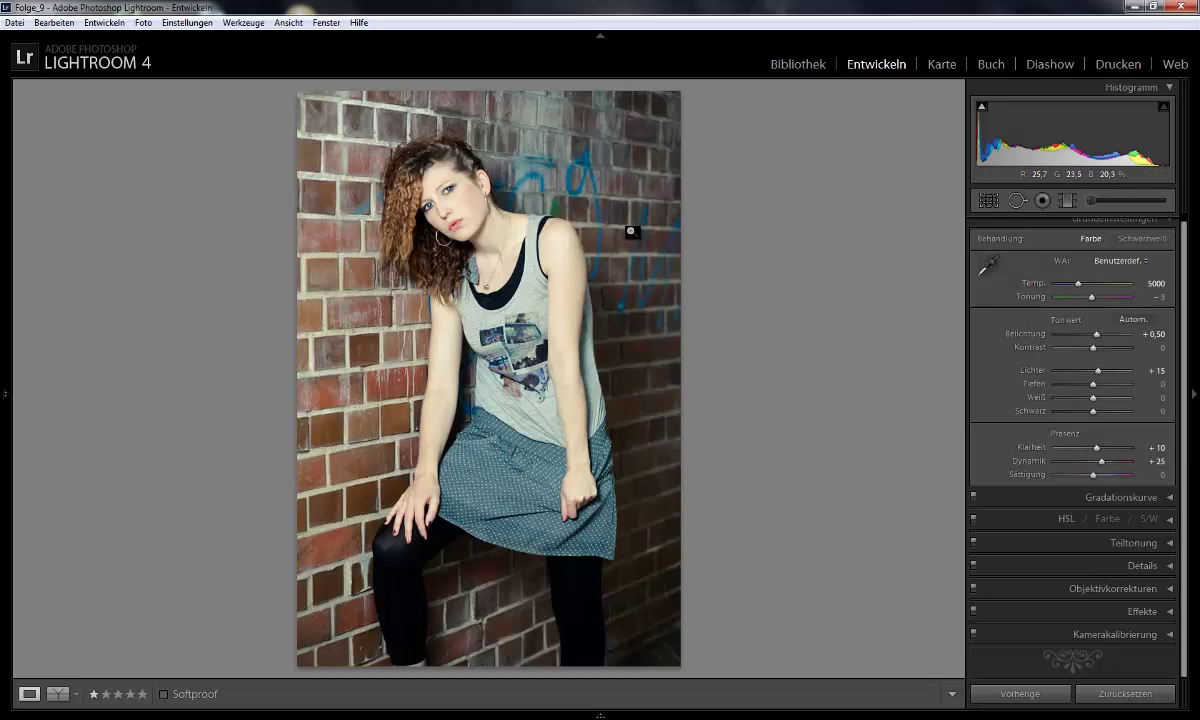
# Step: Darken the corners with a −20 lens vignetting amount in Lens Corrections
pyautogui.click(1172, 590)
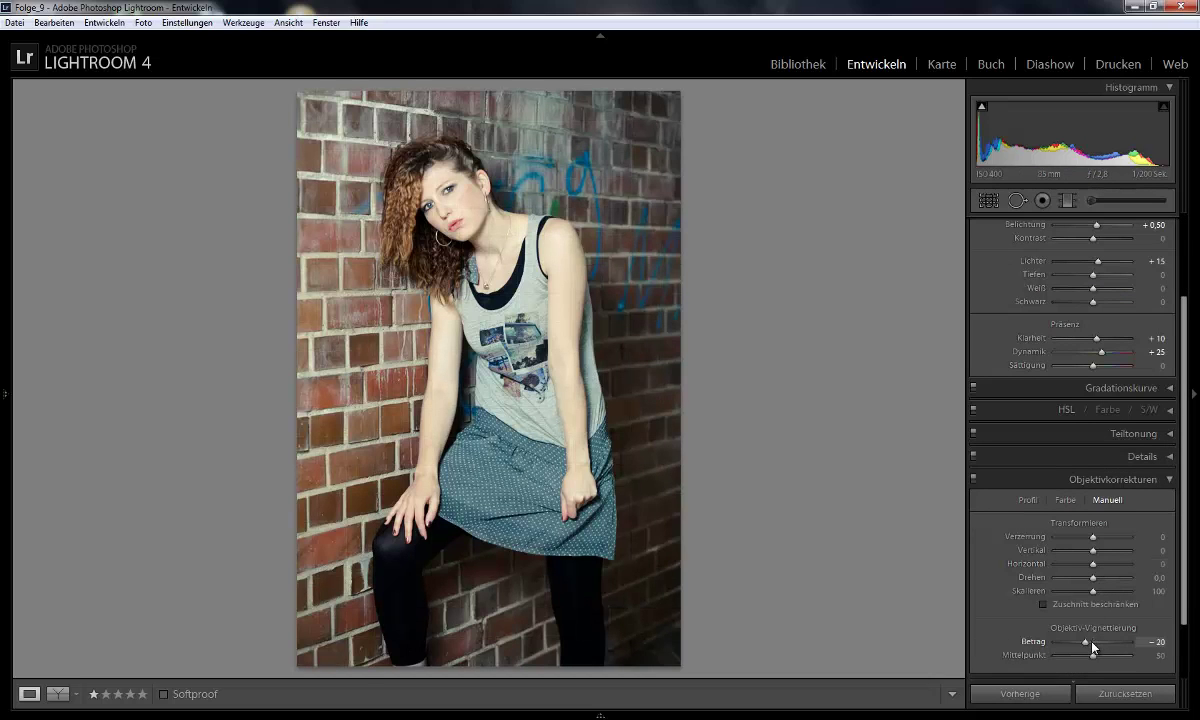
pyautogui.moveTo(1093, 647); pyautogui.dragTo(1083, 645)
pyautogui.click(1172, 489)
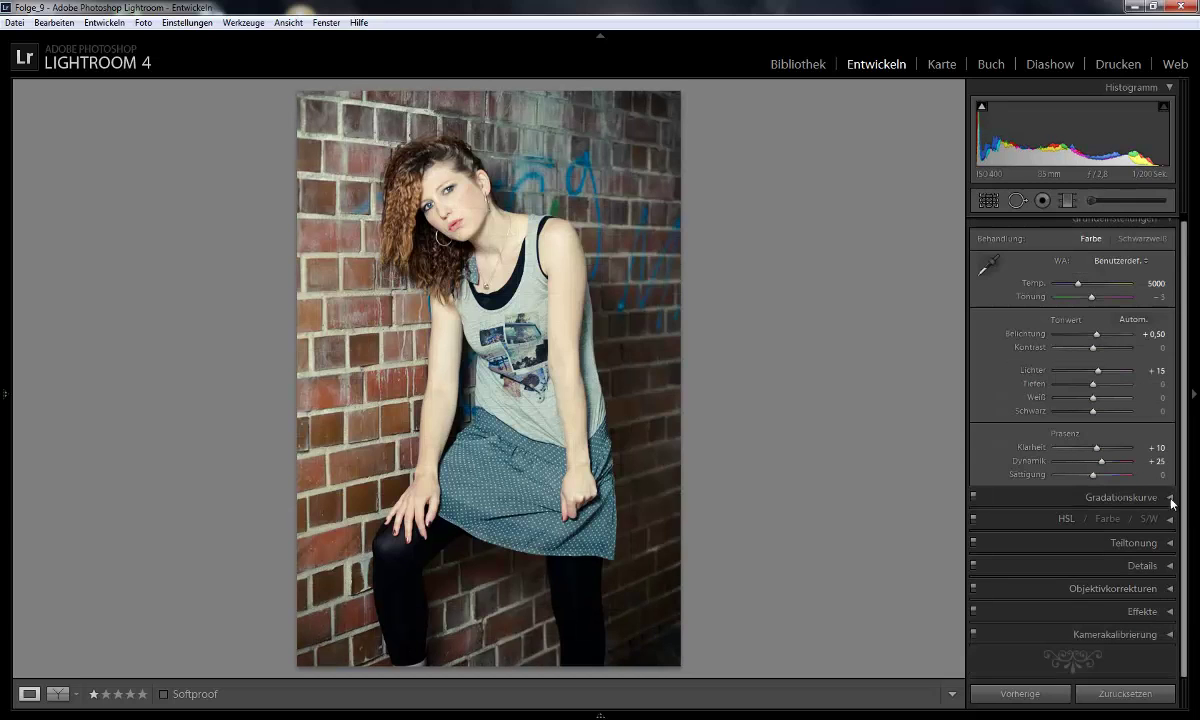
# Step: Add a −15 post-crop vignette in the Effects panel
pyautogui.click(1170, 610)
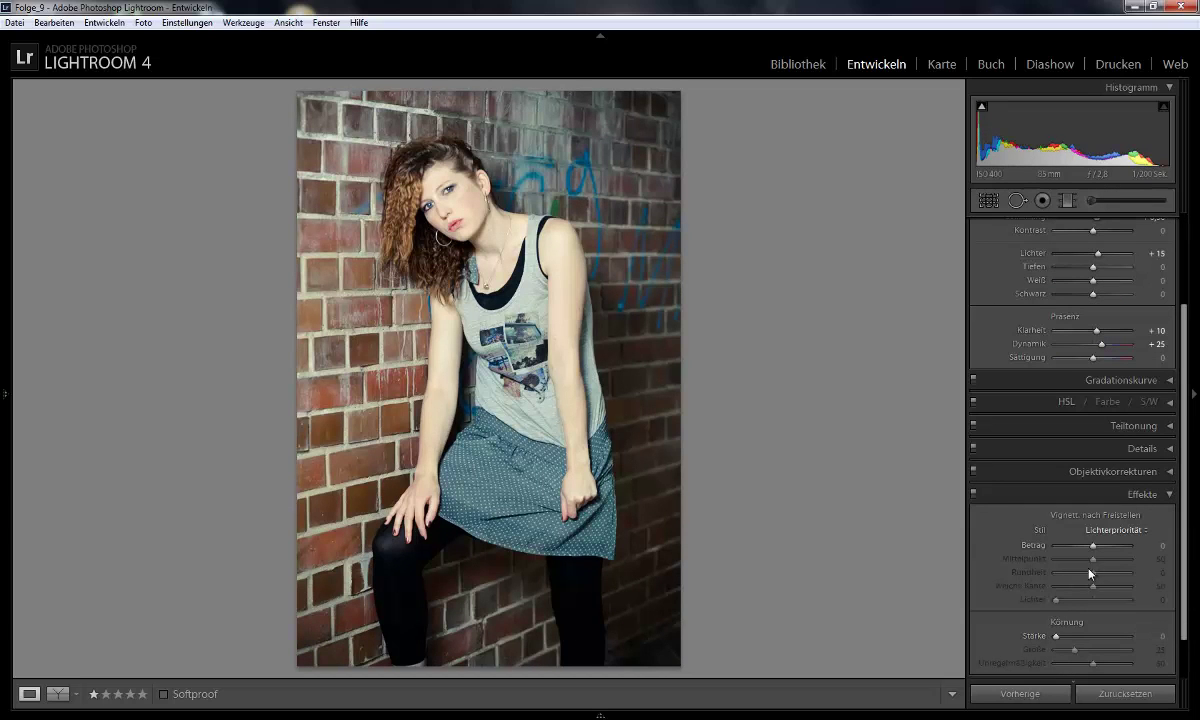
pyautogui.scroll(-3, 1093, 550)
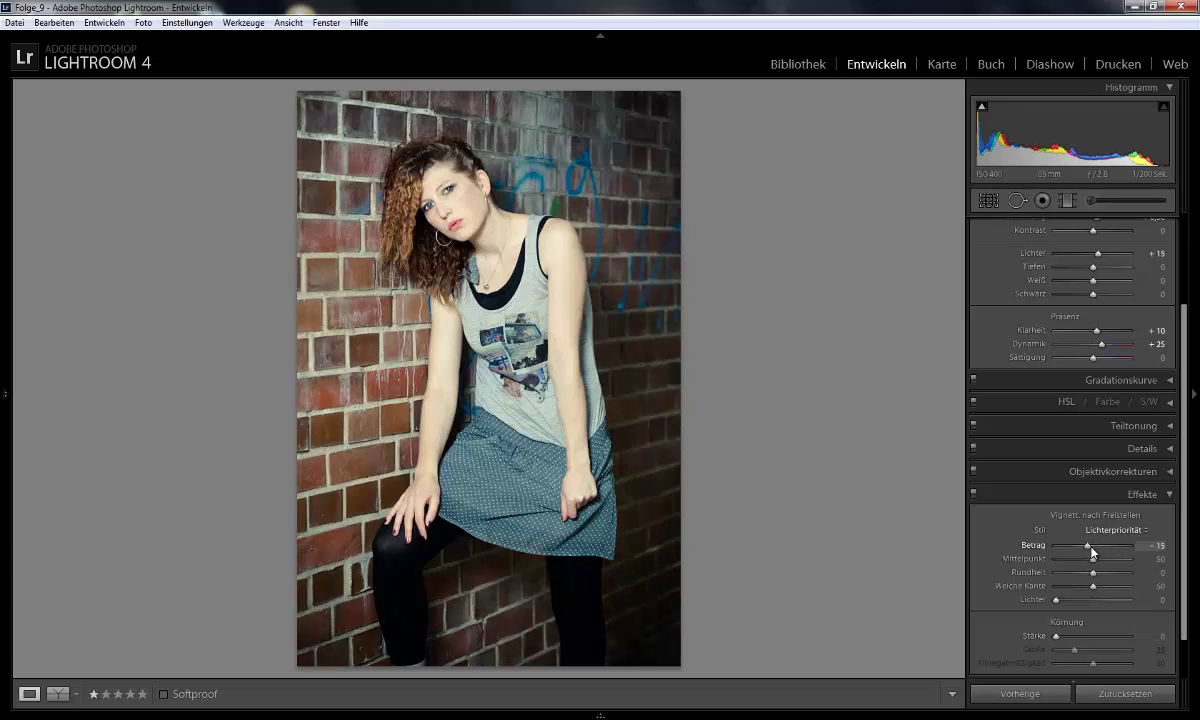
pyautogui.click(1170, 494)
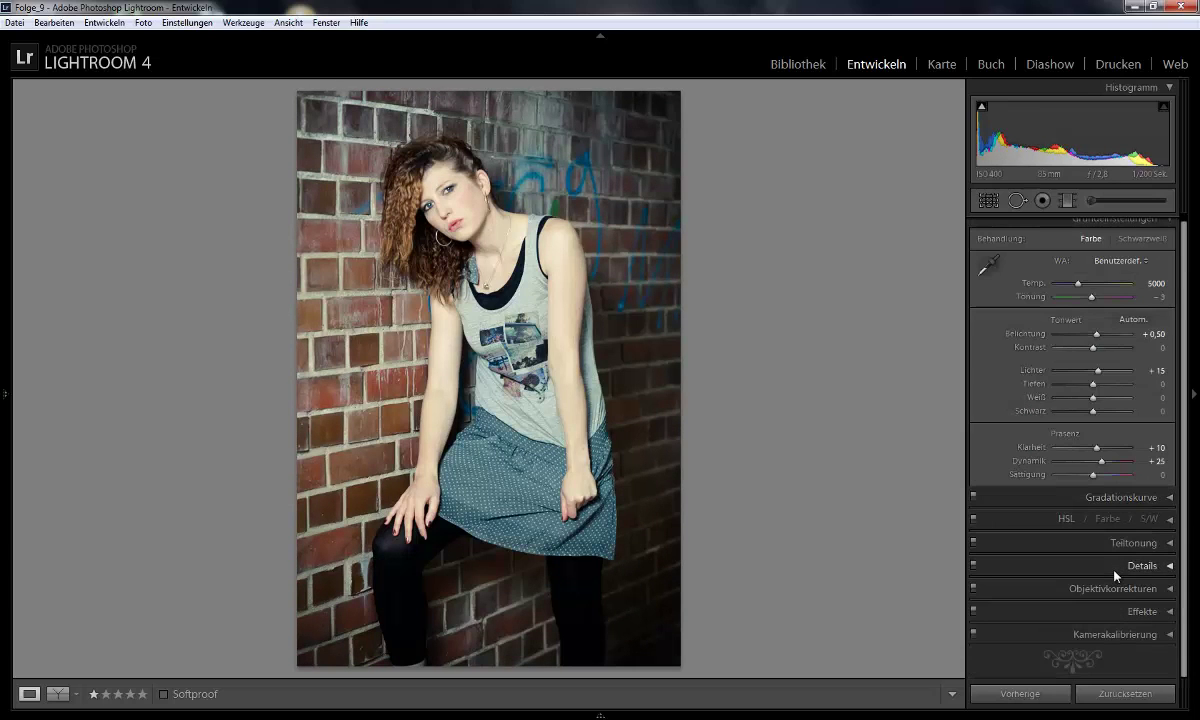
# Step: Calibrate shadows tint +25, red hue +10 and saturation −10, blue hue +10 and saturation −10
pyautogui.click(1169, 637)
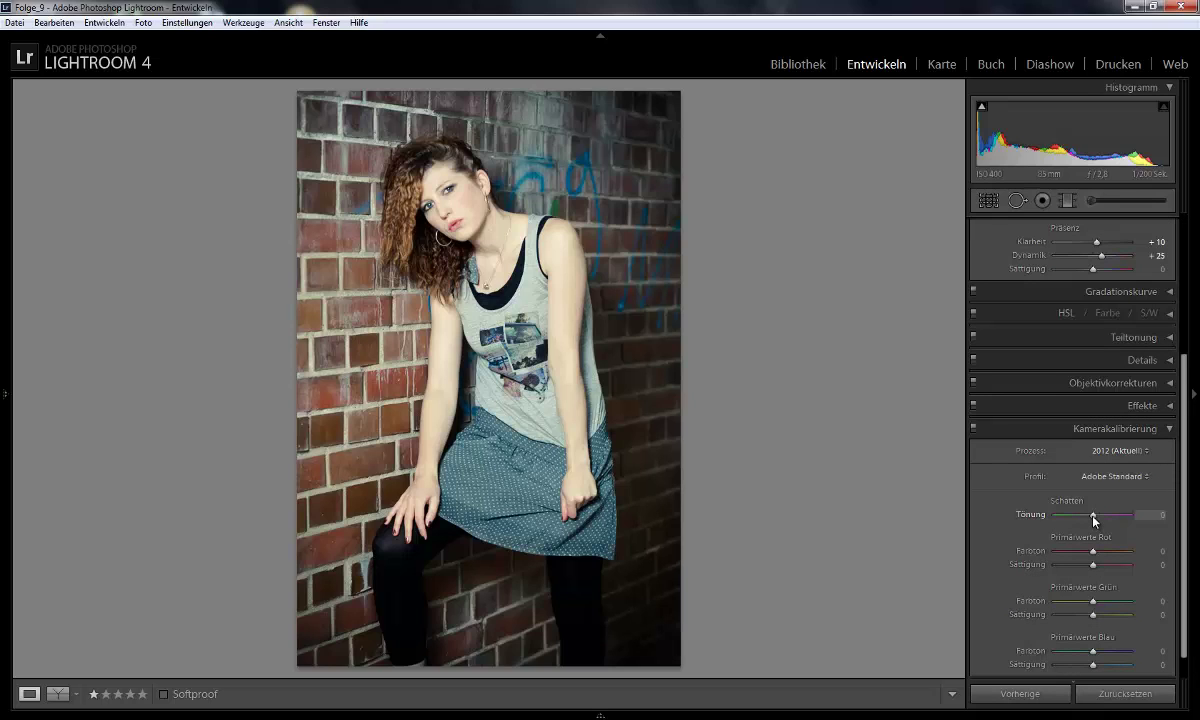
pyautogui.press('Up')
pyautogui.press('Down')
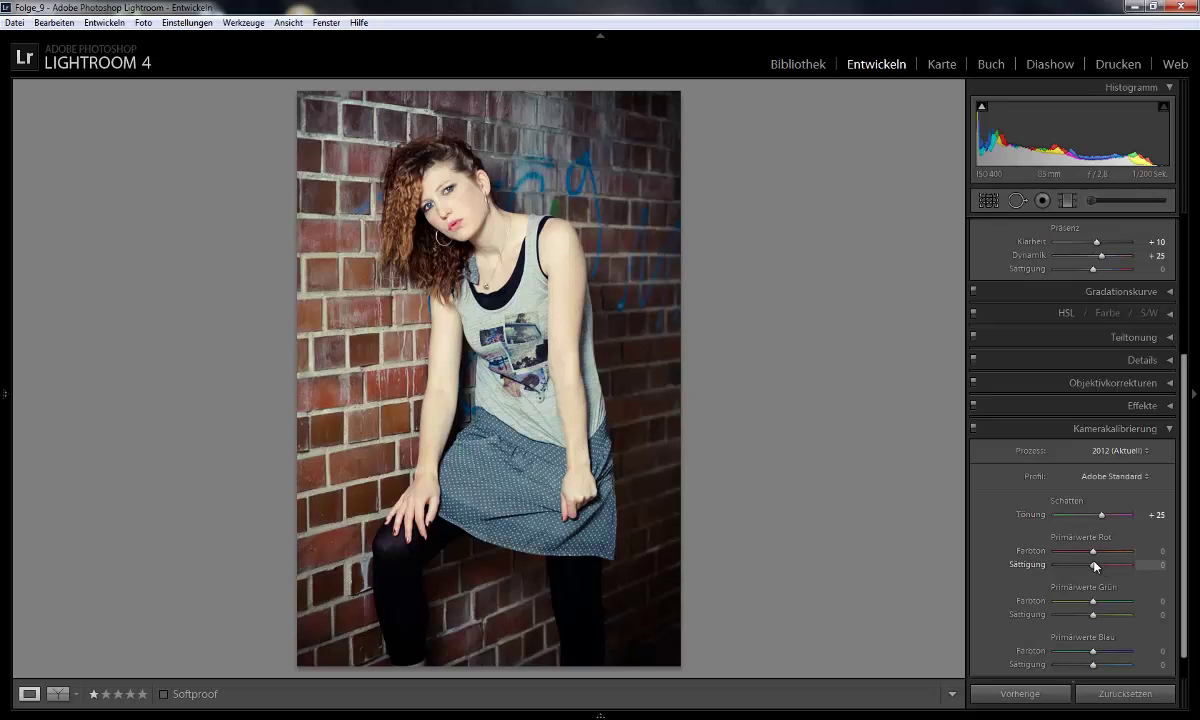
pyautogui.press('Down')
pyautogui.press('Down')
pyautogui.press('Down')
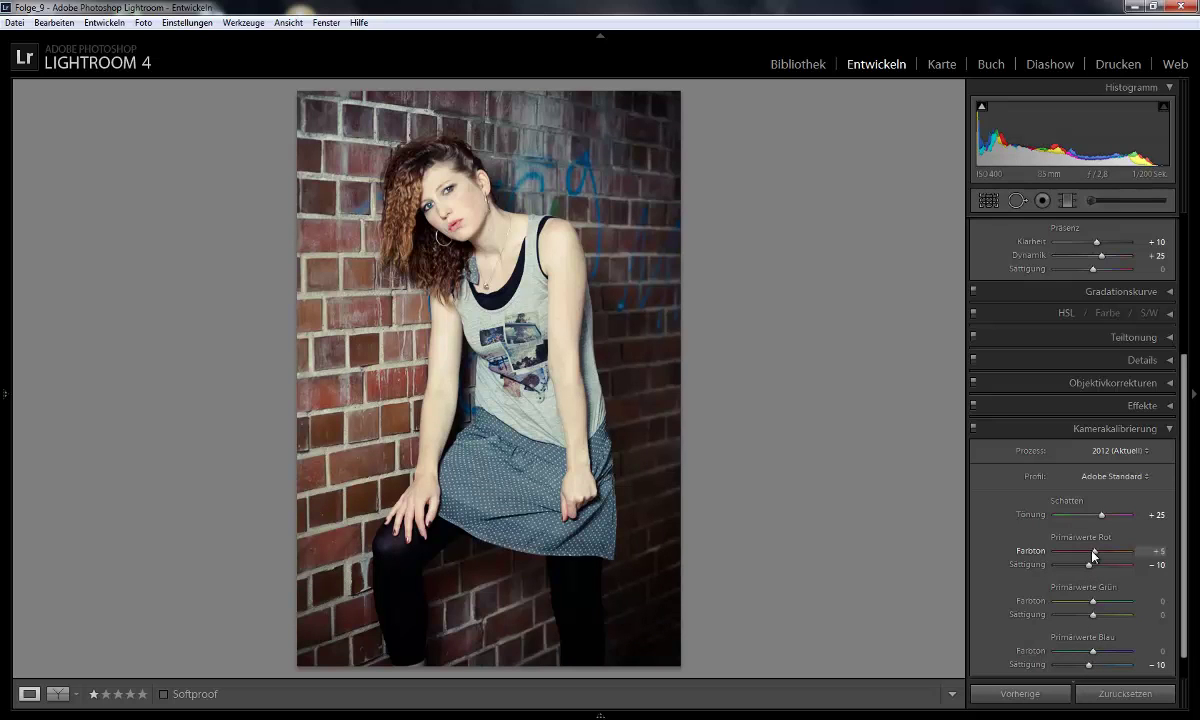
pyautogui.press('Up')
pyautogui.press('Down')
pyautogui.press('Up')
pyautogui.moveTo(1090, 651); pyautogui.dragTo(1094, 657)
# Step: Draw a graduated filter across the right side of the portrait
pyautogui.click(1169, 428)
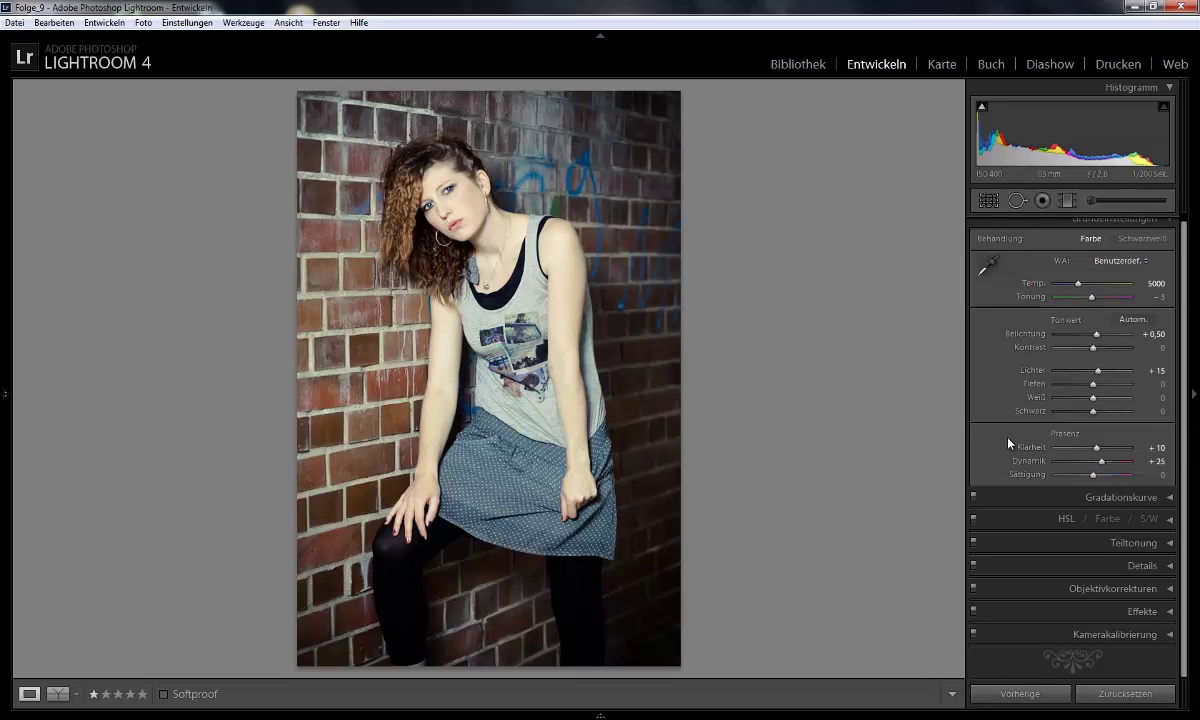
pyautogui.click(1065, 201)
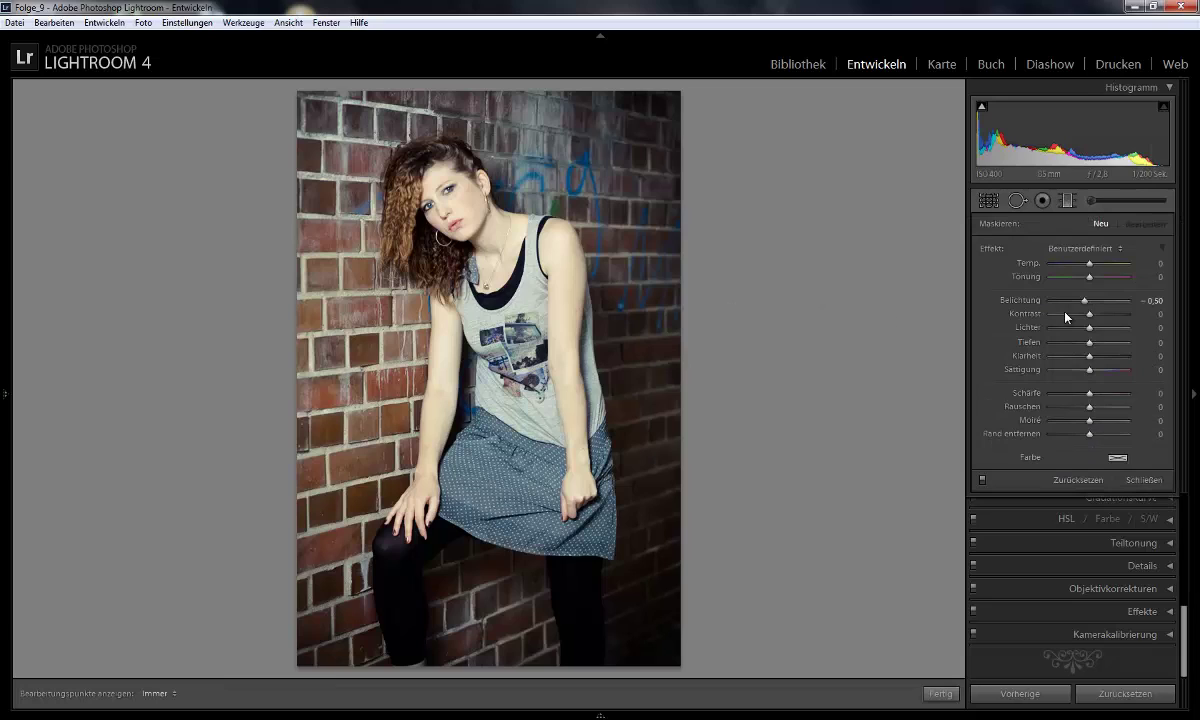
pyautogui.doubleClick(1087, 301)
pyautogui.moveTo(1086, 300); pyautogui.dragTo(1094, 301)
pyautogui.moveTo(702, 356); pyautogui.dragTo(389, 355)
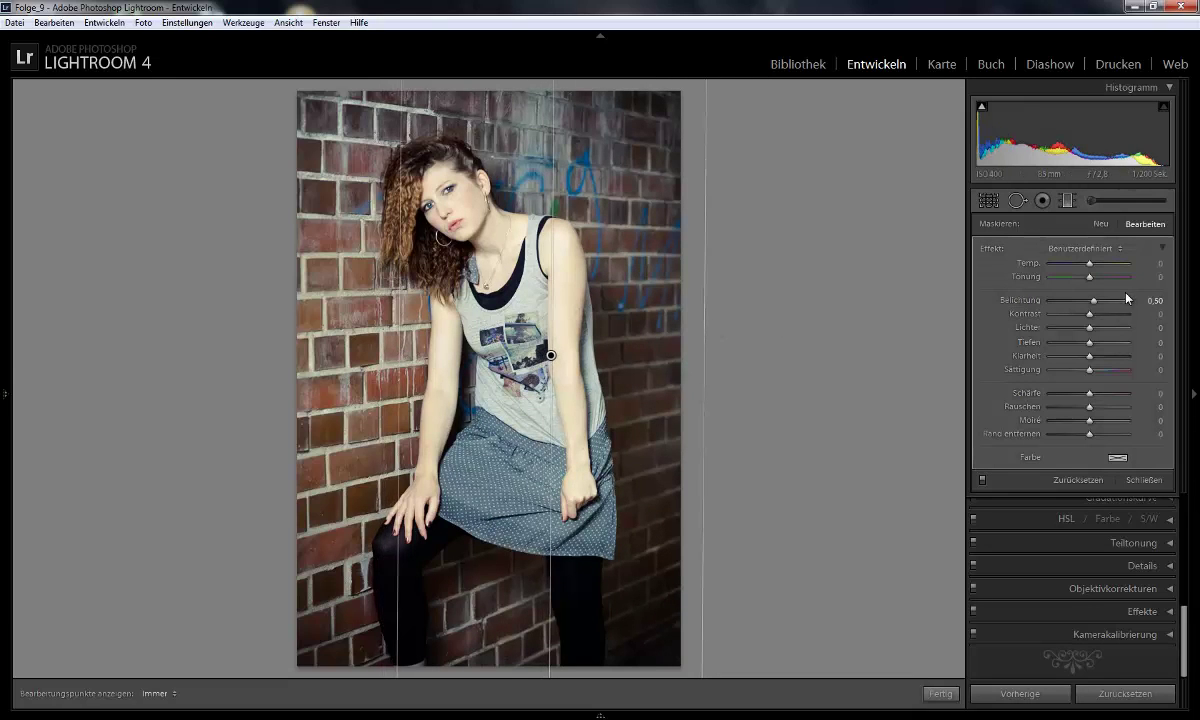
# Step: Set the graduated filter to exposure −0.50 and temperature +25, then finish it
pyautogui.moveTo(1094, 301); pyautogui.dragTo(1100, 306)
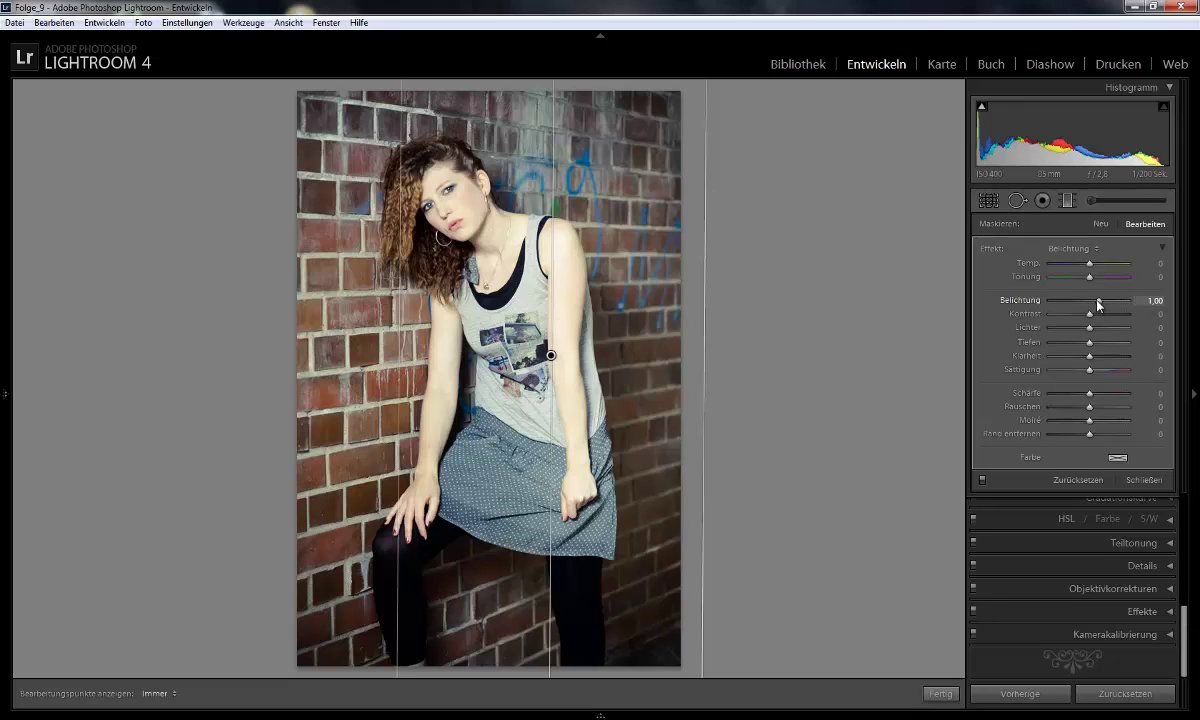
pyautogui.moveTo(1101, 306); pyautogui.dragTo(1098, 306)
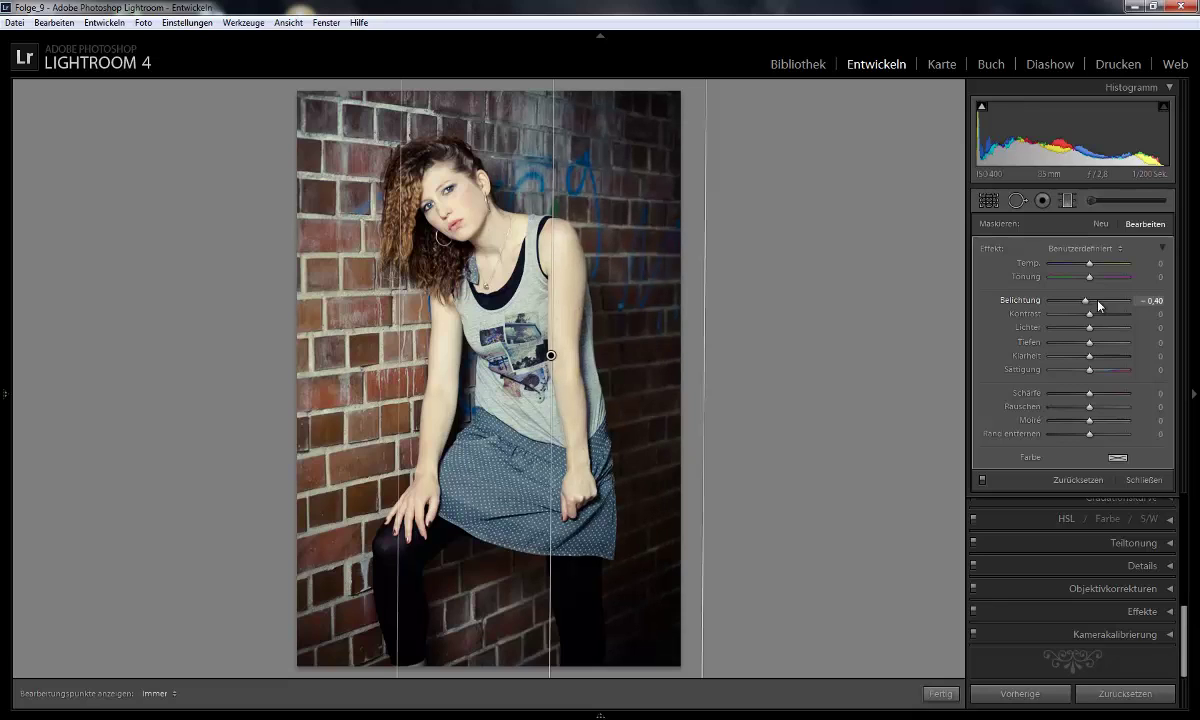
pyautogui.moveTo(1099, 306); pyautogui.dragTo(1098, 306)
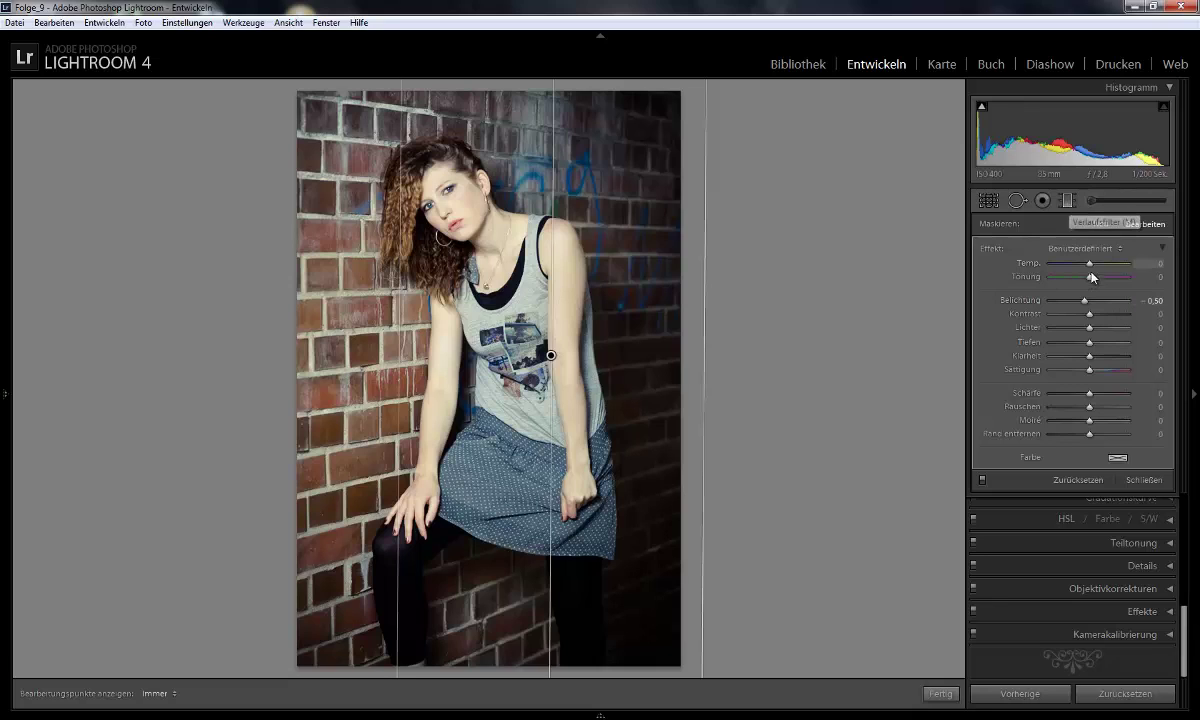
pyautogui.moveTo(1090, 266); pyautogui.dragTo(1103, 266)
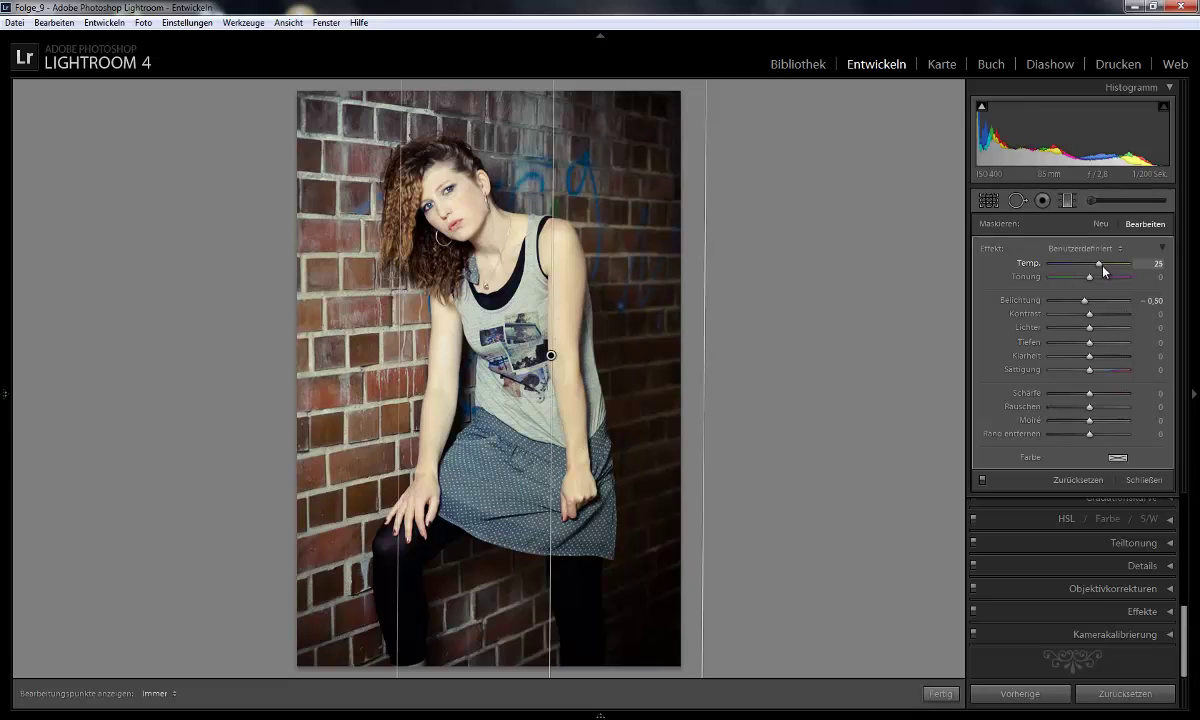
pyautogui.click(1068, 202)
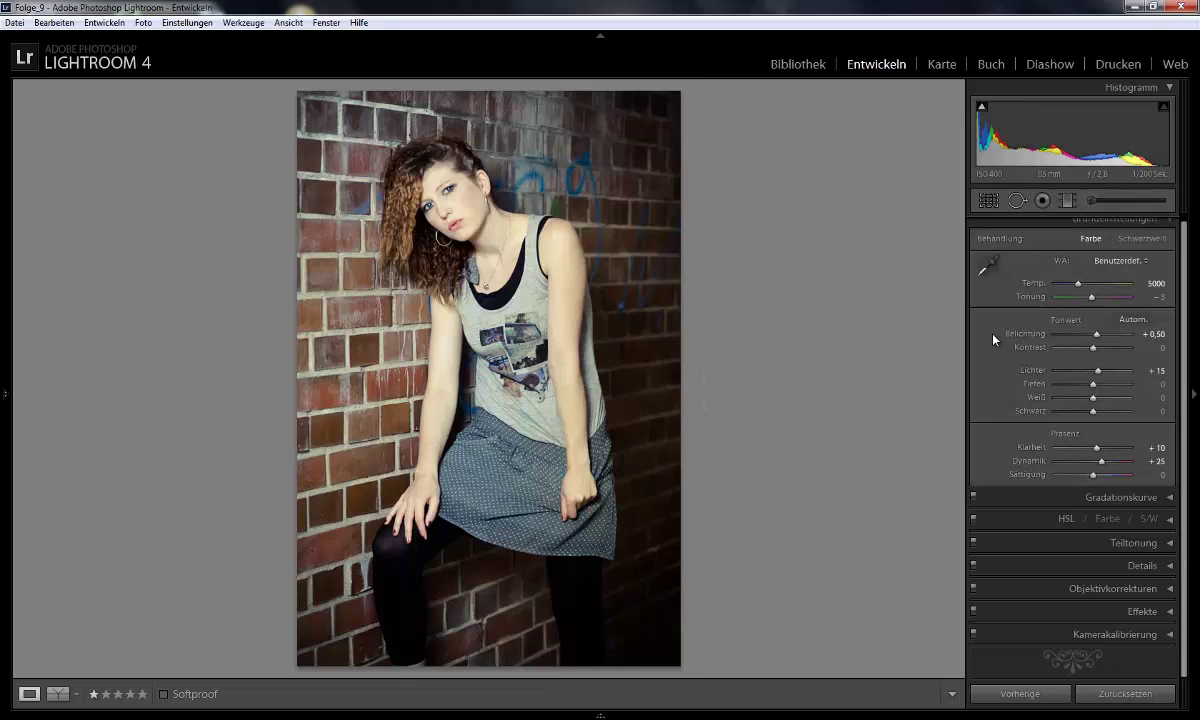
# Step: Show the portrait's original and edited versions side by side, reveal the filmstrip, and add the first photo to the selection
pyautogui.click(55, 694)
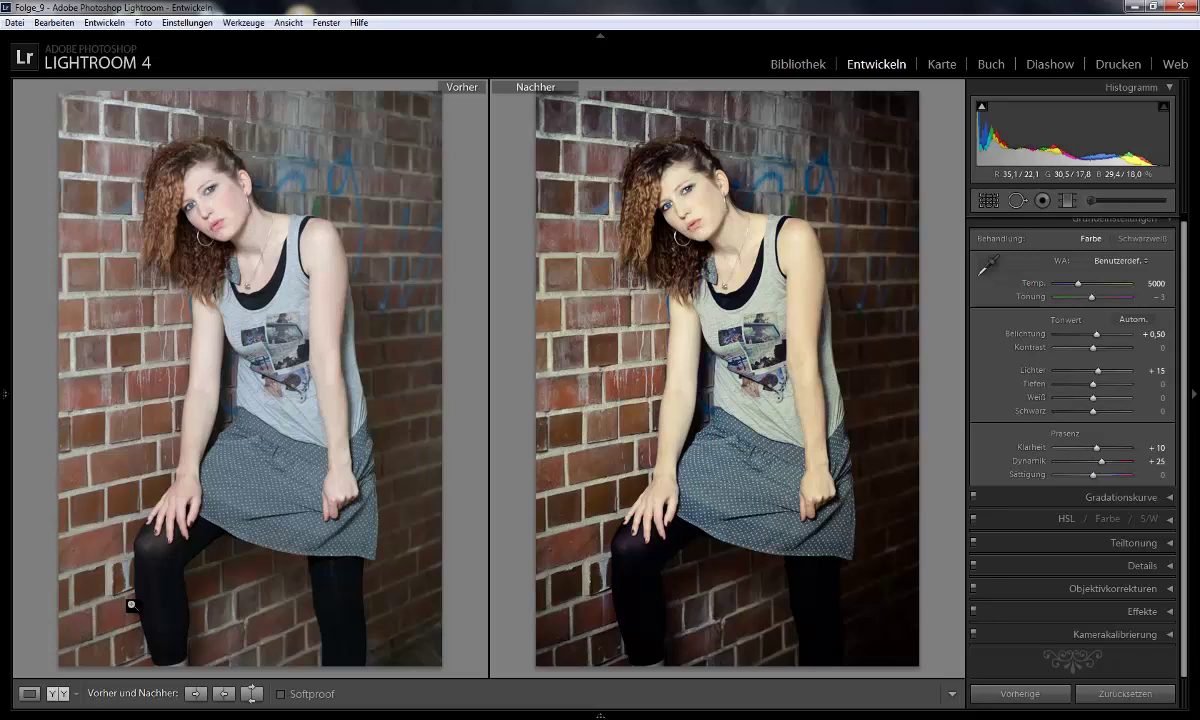
pyautogui.click(600, 714)
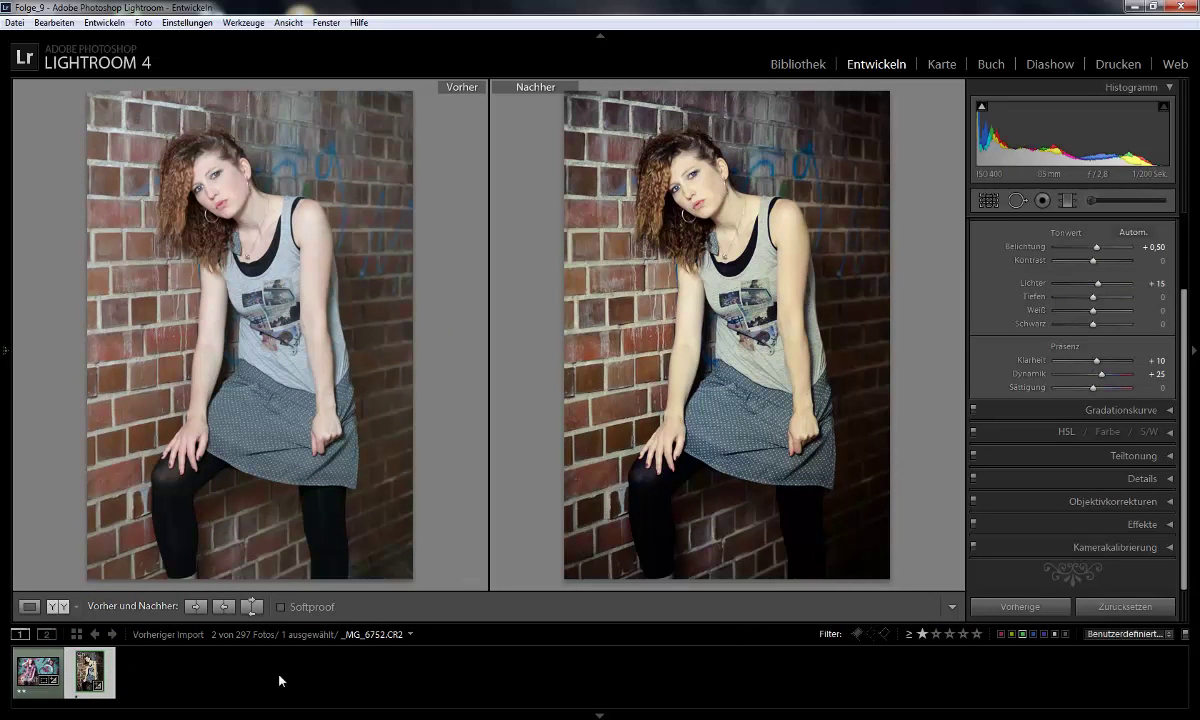
pyautogui.keyDown('ctrl'); pyautogui.click(38, 668); pyautogui.keyUp('ctrl')
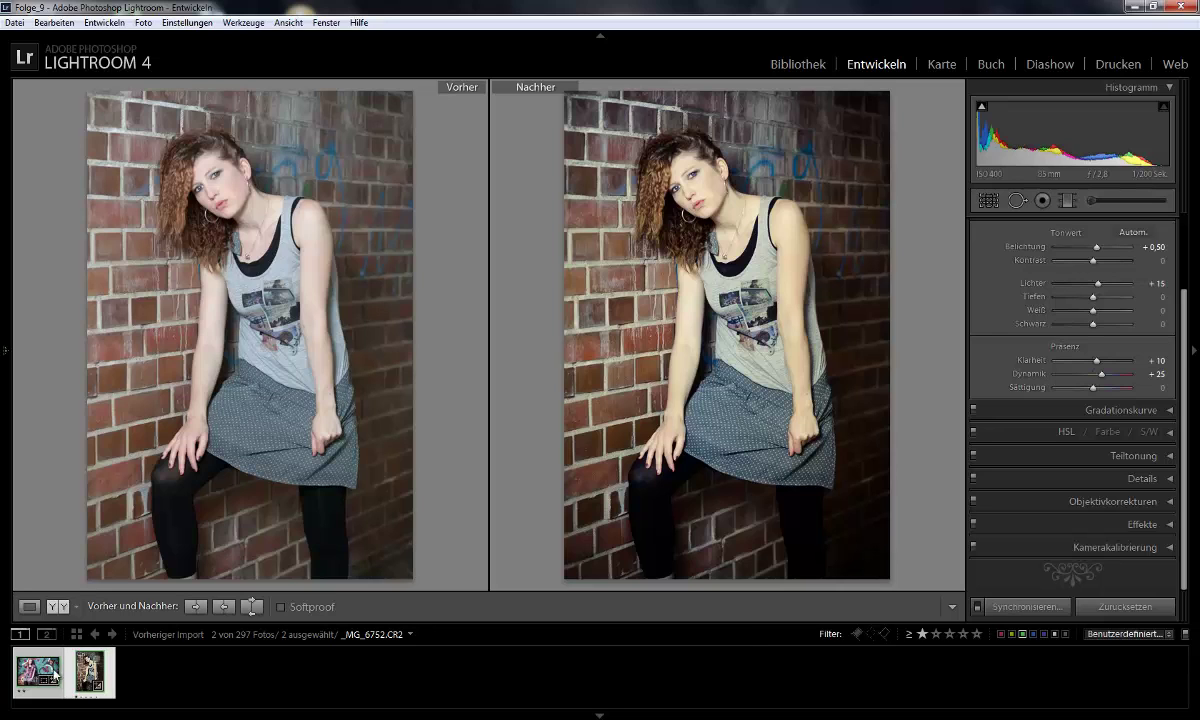
# Step: Choose Exportieren from the photo's context menu to bring up the export options
pyautogui.rightClick(24, 664)
pyautogui.moveTo(120, 593)
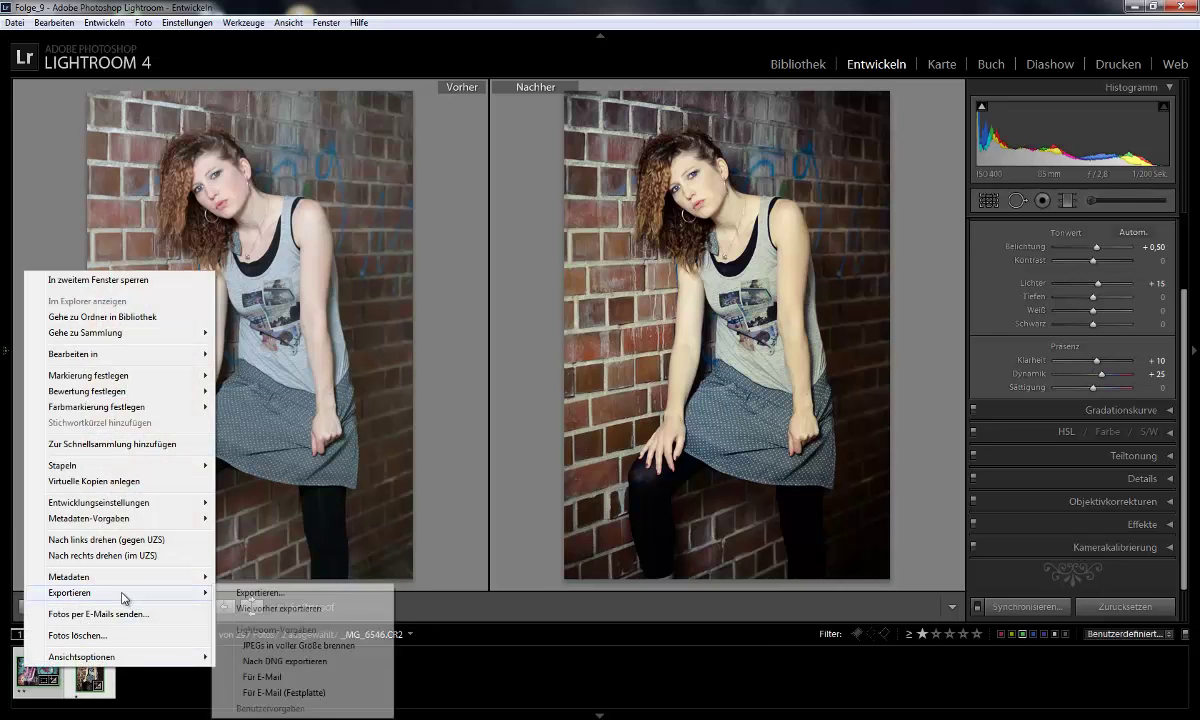
pyautogui.click(491, 677)
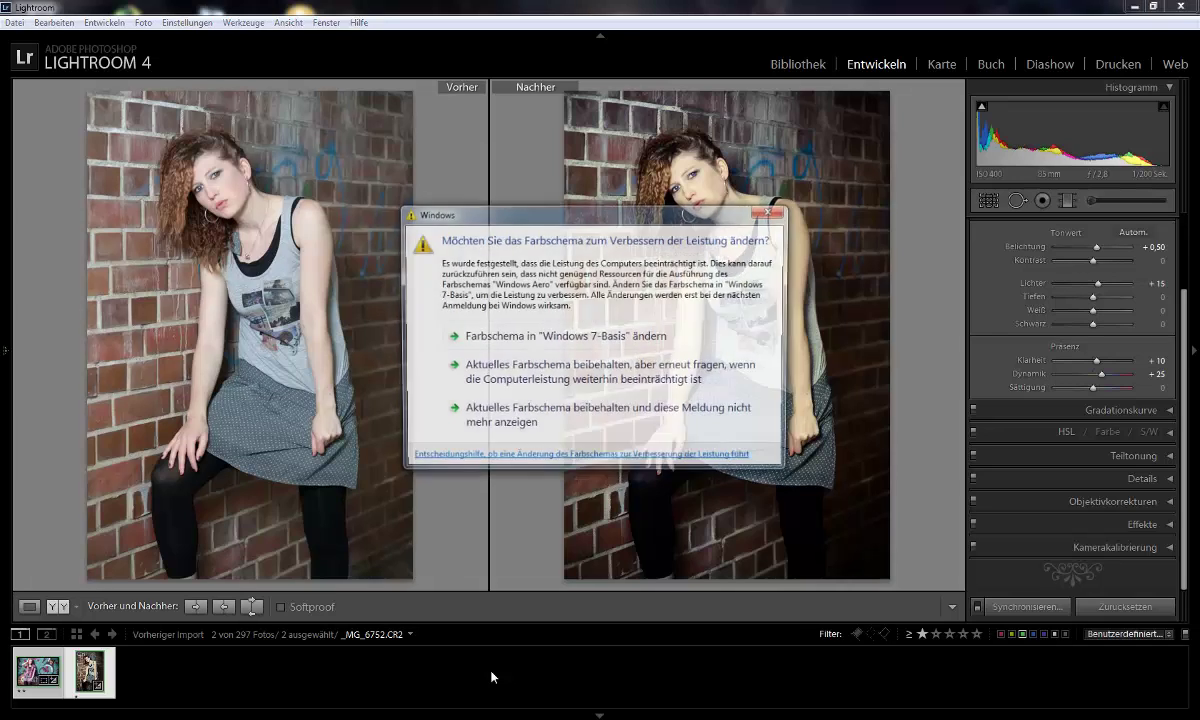
# Step: Keep the current colour scheme and stop Windows from showing this prompt again
pyautogui.click(527, 418)
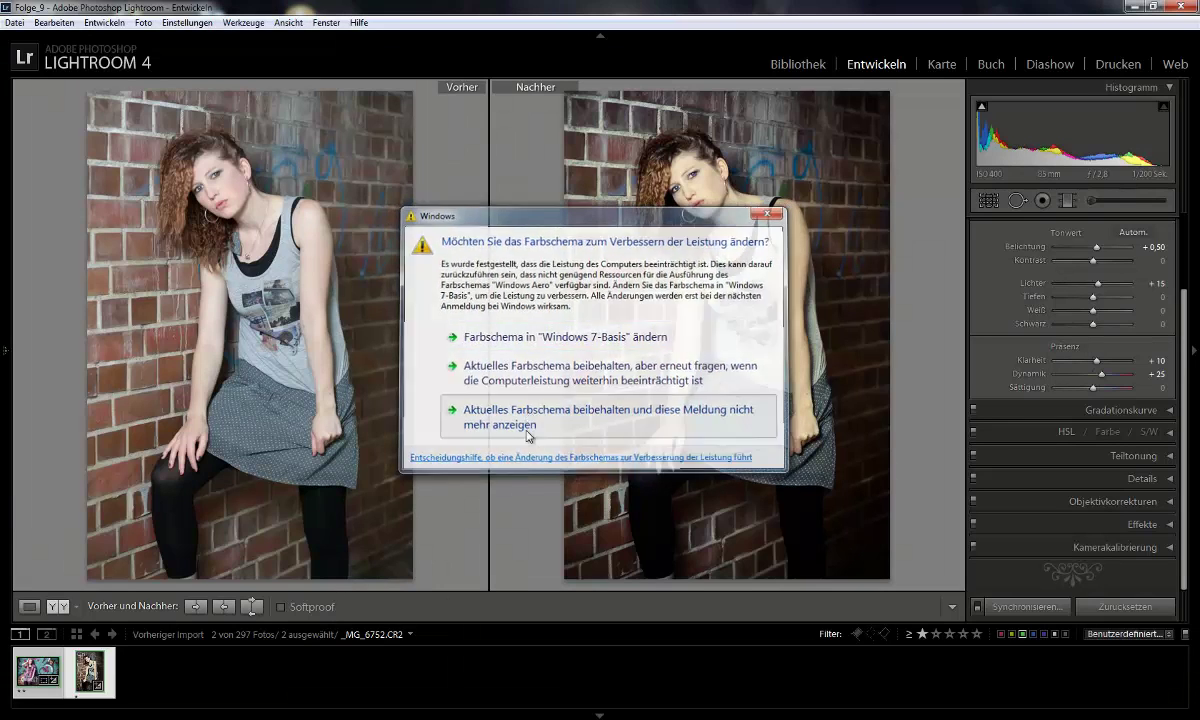